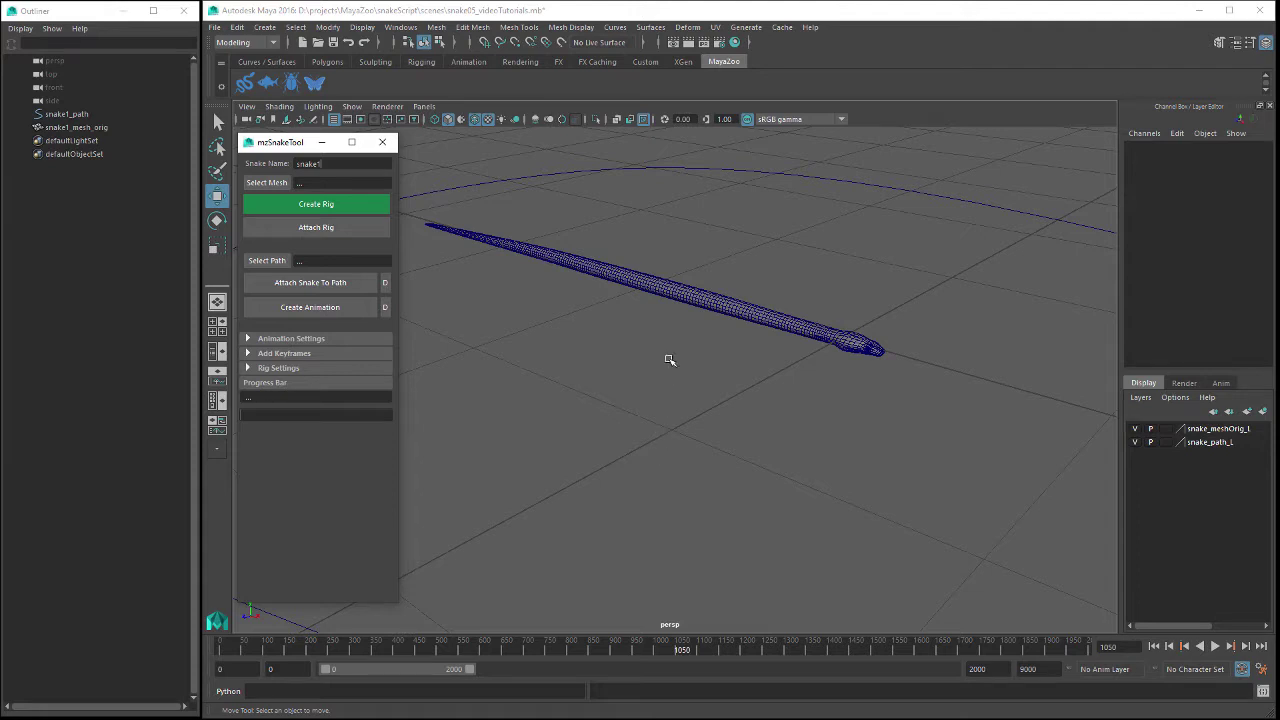
Select the snake mesh and the path curve, then dismiss the Create menu and clear the selection.
{"action": "left_click", "coordinate": [672, 298]}
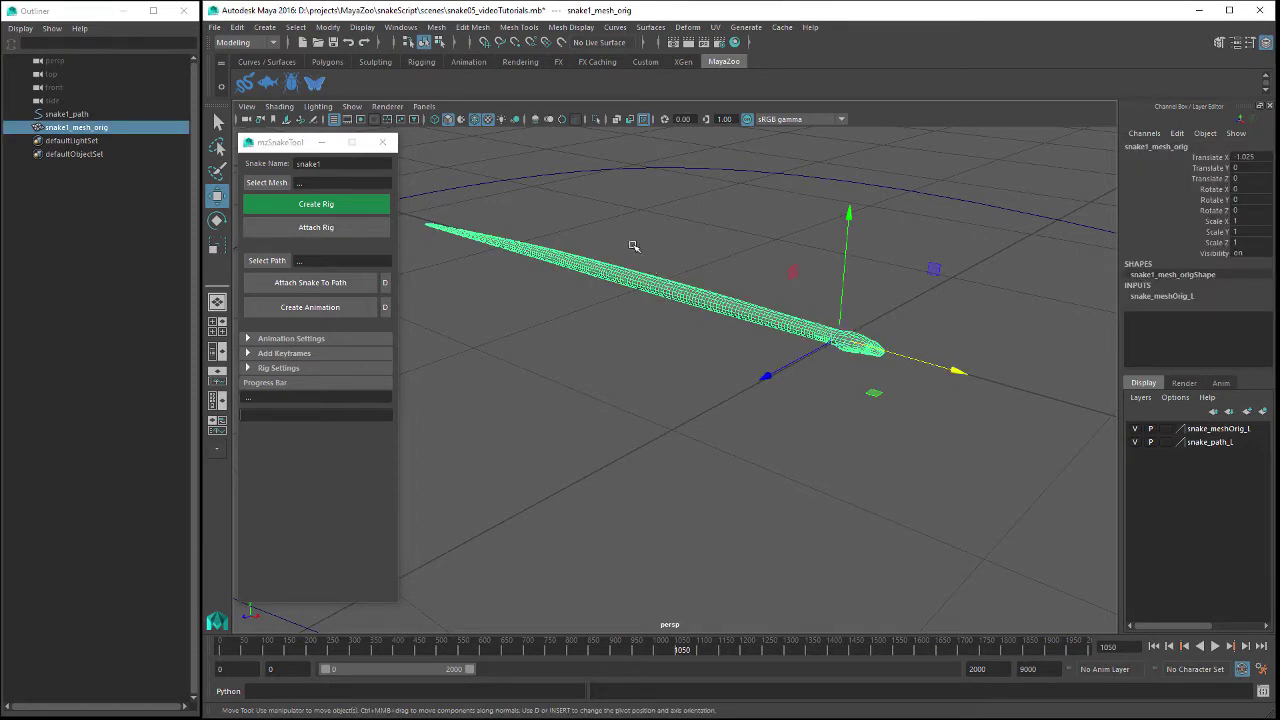
{"action": "left_click", "coordinate": [594, 172]}
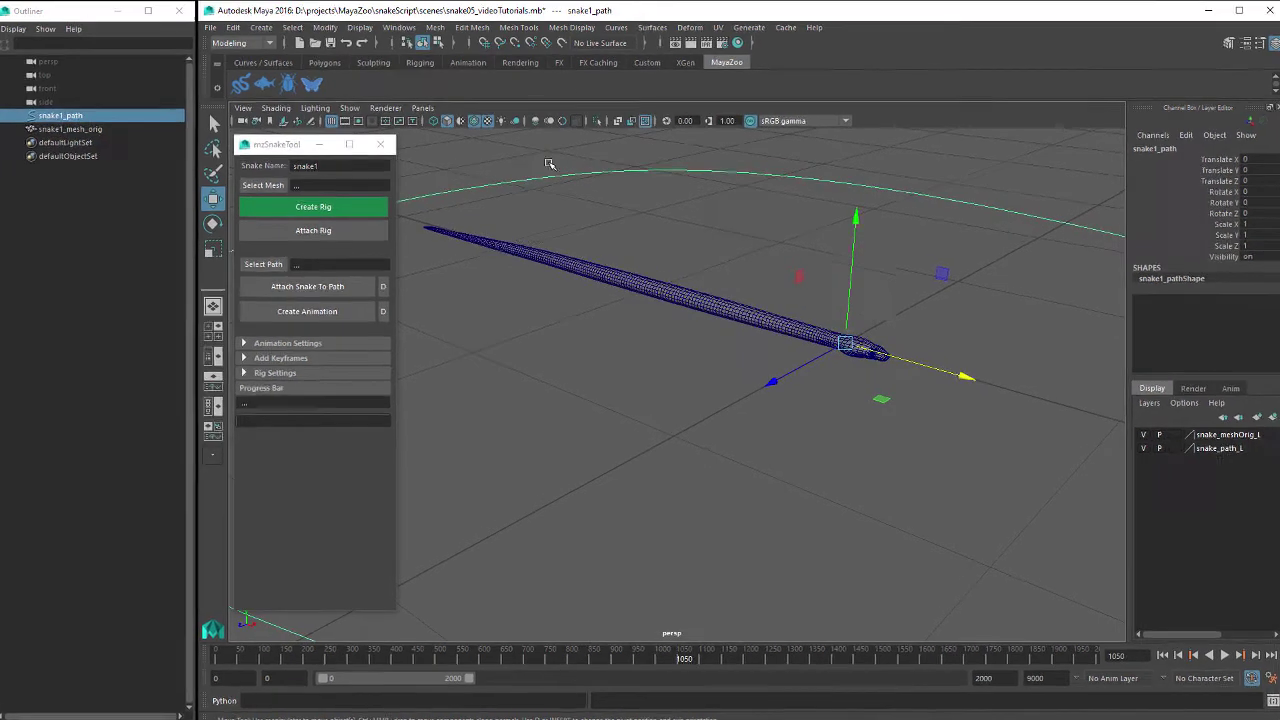
{"action": "left_click", "coordinate": [265, 28]}
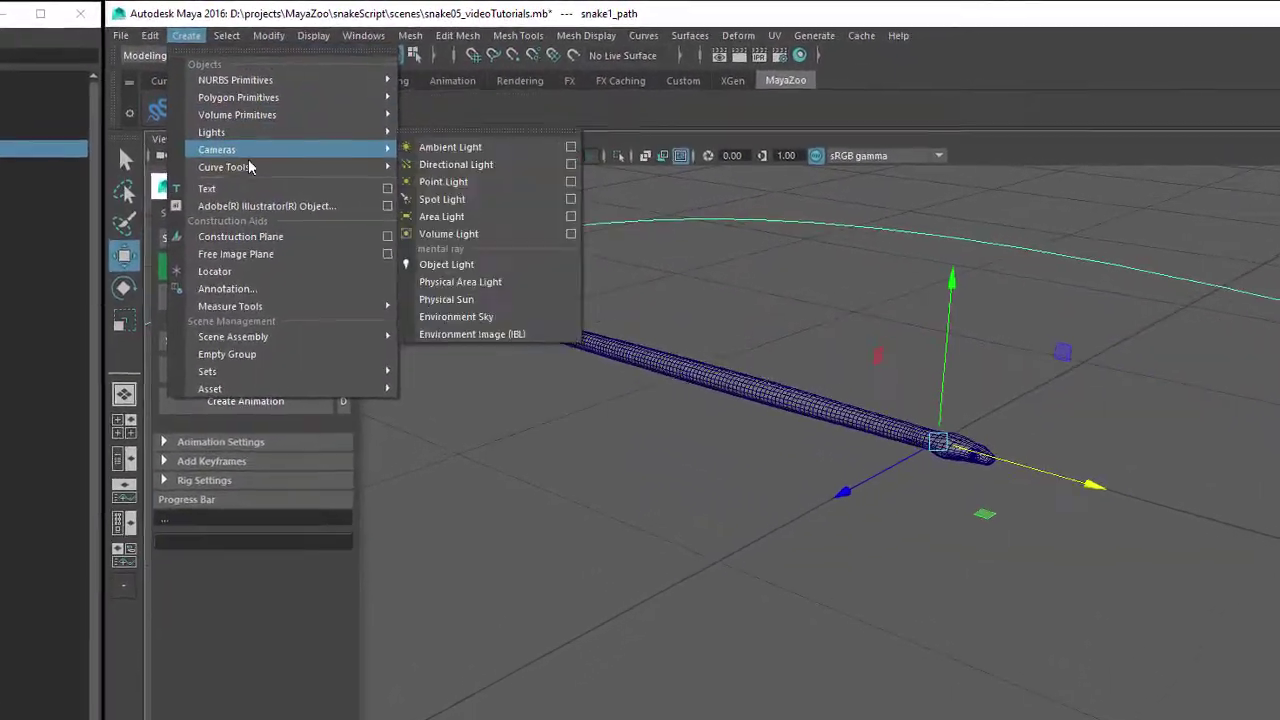
{"action": "mouse_move", "coordinate": [290, 141]}
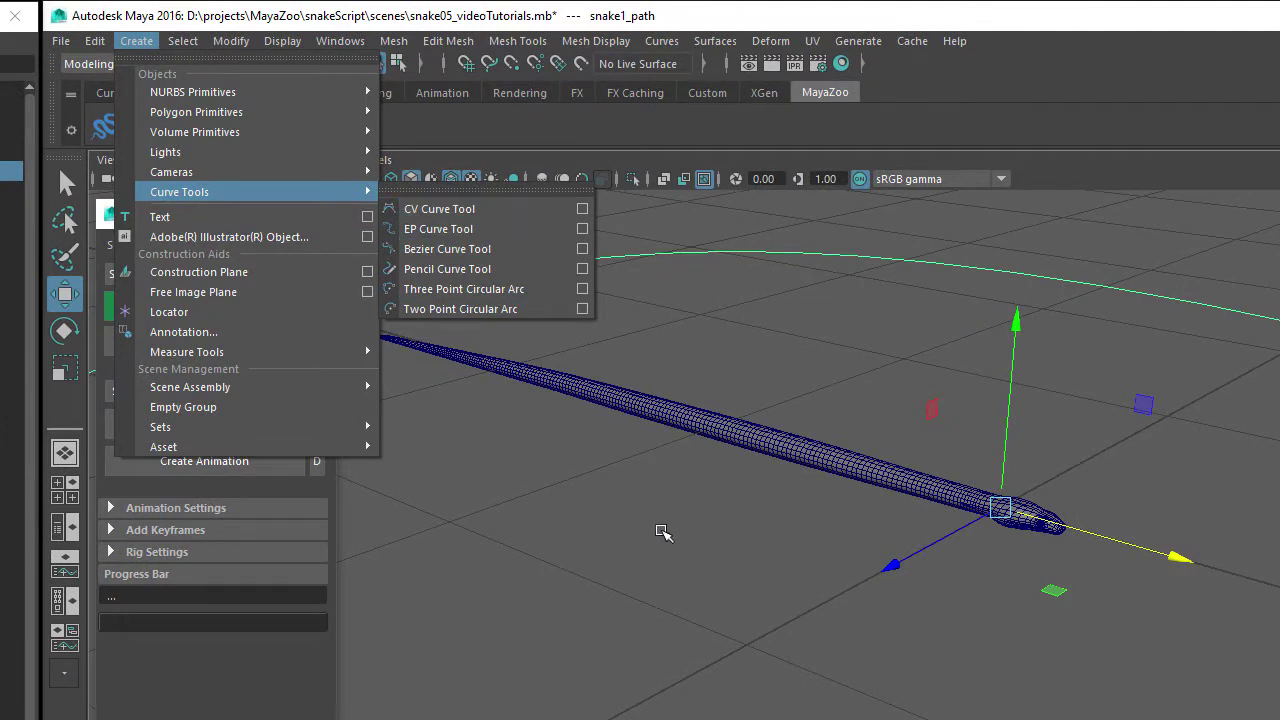
{"action": "left_click", "coordinate": [660, 530]}
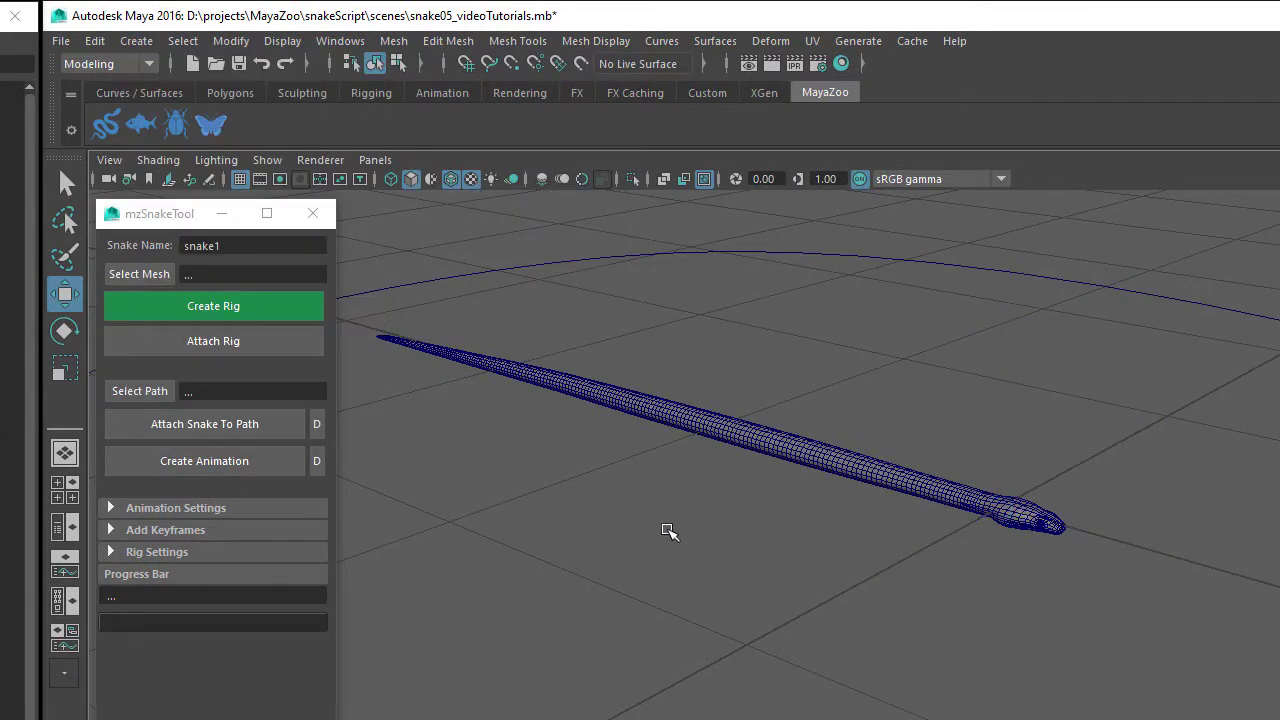
Slide the snake mesh back along the X axis.
{"action": "left_click", "coordinate": [720, 436]}
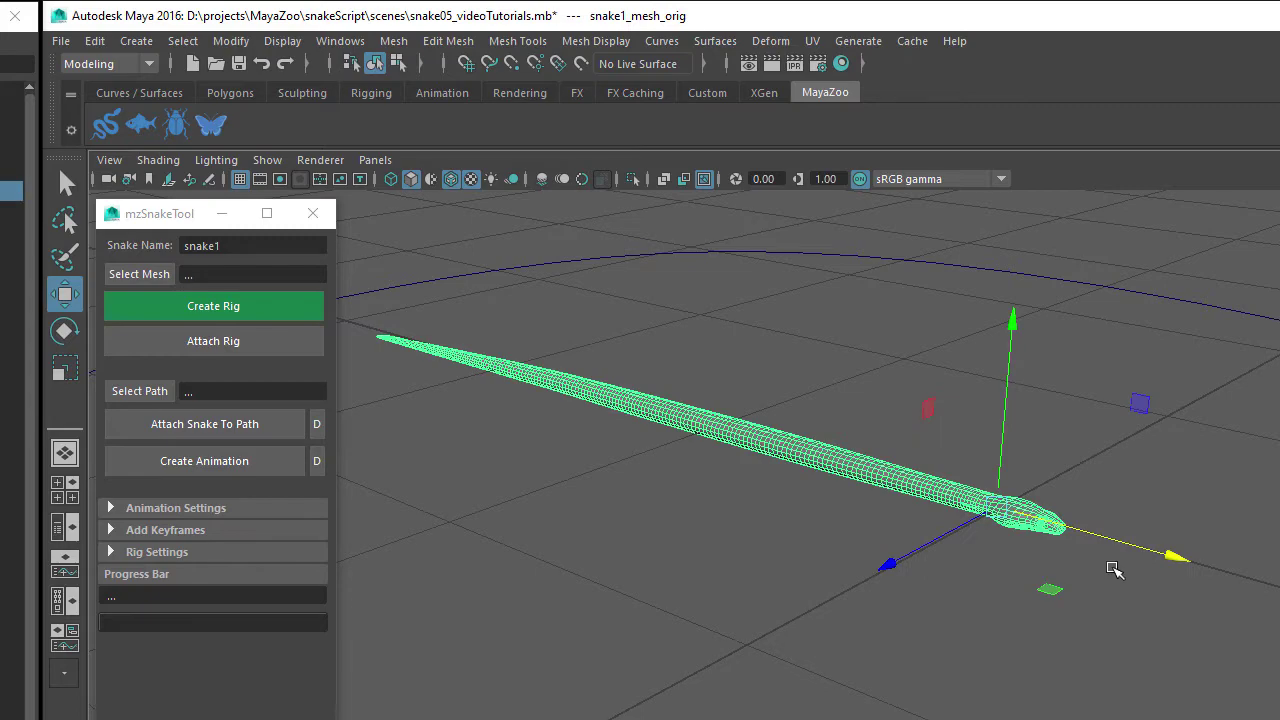
{"action": "left_click_drag", "start_coordinate": [1128, 537], "coordinate": [1111, 592]}
{"action": "mouse_move", "coordinate": [790, 594]}
{"action": "left_mouse_down", "text": "alt"}
{"action": "mouse_move", "coordinate": [922, 595]}
{"action": "mouse_move", "coordinate": [749, 586]}
{"action": "mouse_move", "coordinate": [786, 600]}
{"action": "left_mouse_up", "text": "alt"}
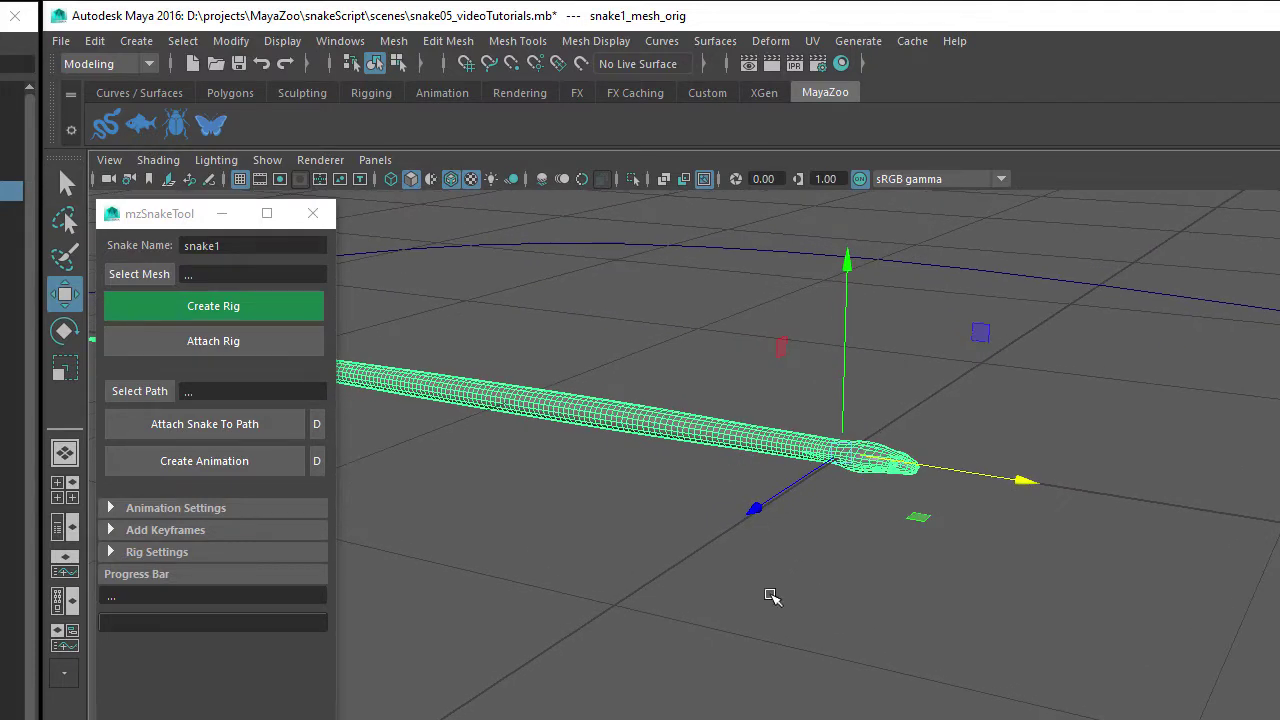
Name the snake 'snake1' and load snake1_mesh_orig as its mesh.
{"action": "left_click", "coordinate": [615, 535]}
{"action": "left_click_drag", "start_coordinate": [236, 247], "coordinate": [167, 240]}
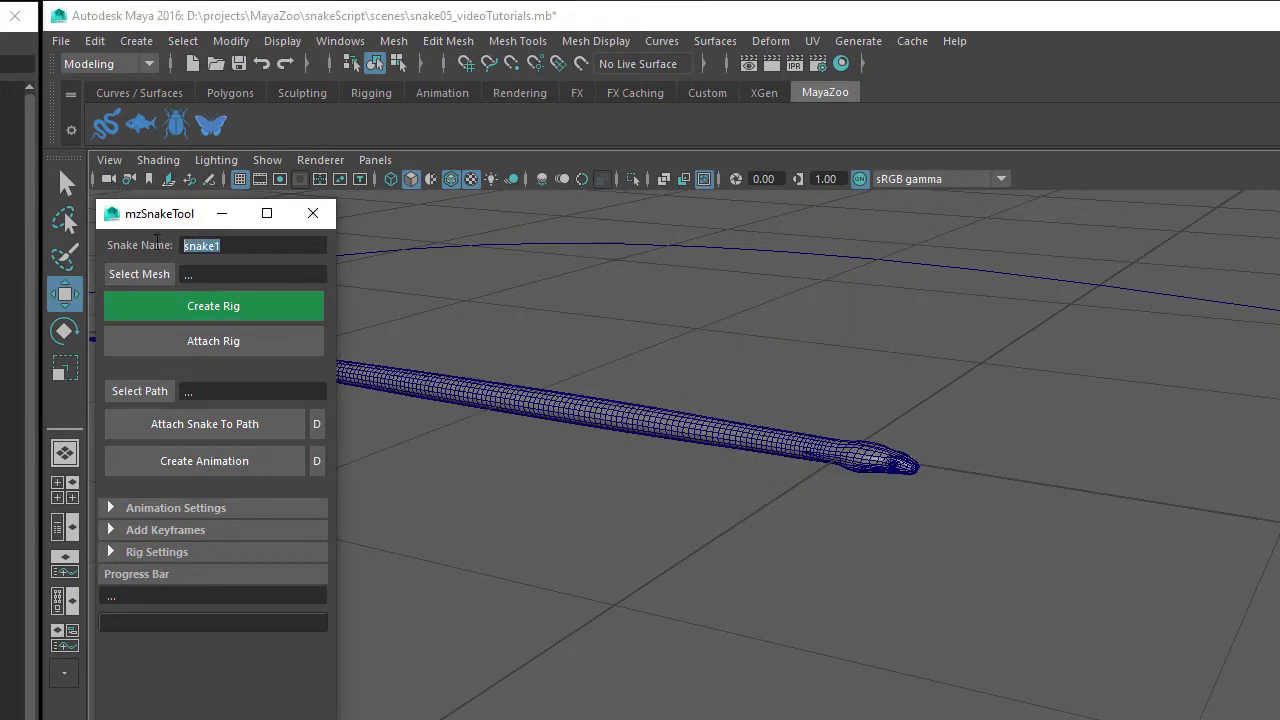
{"action": "type", "text": "snake1"}
{"action": "left_click", "coordinate": [469, 400]}
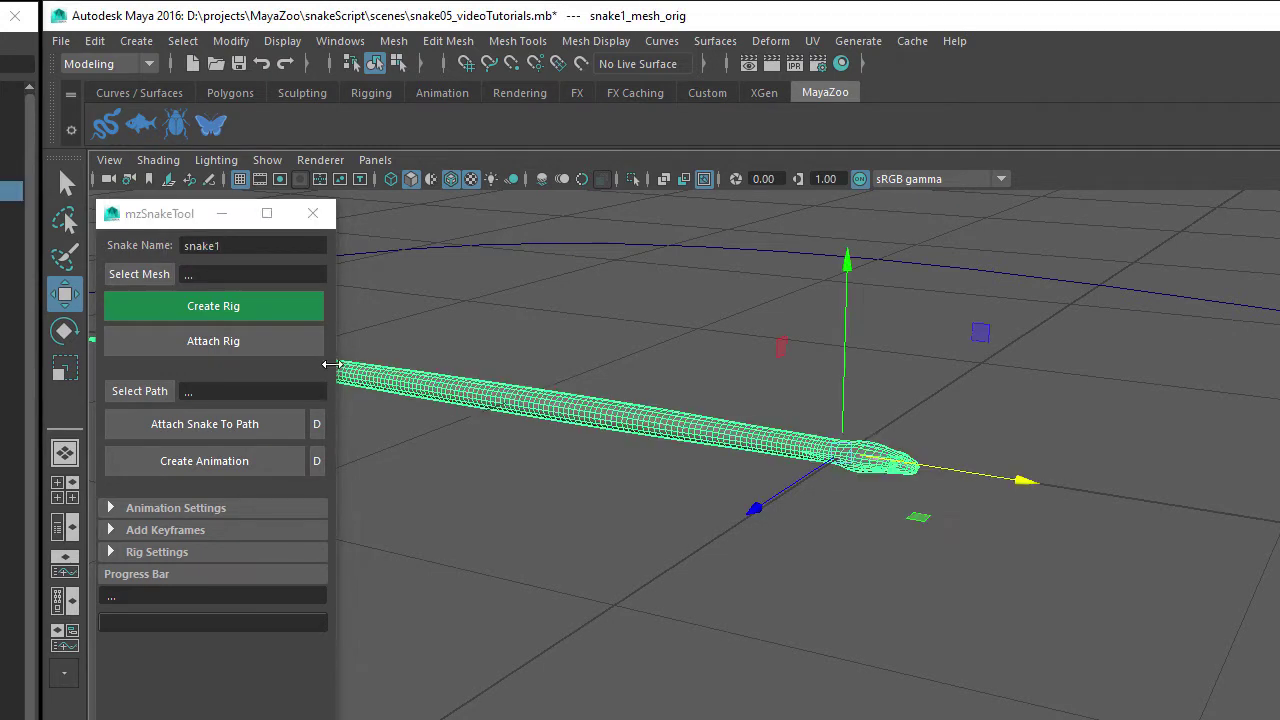
{"action": "left_click", "coordinate": [147, 276]}
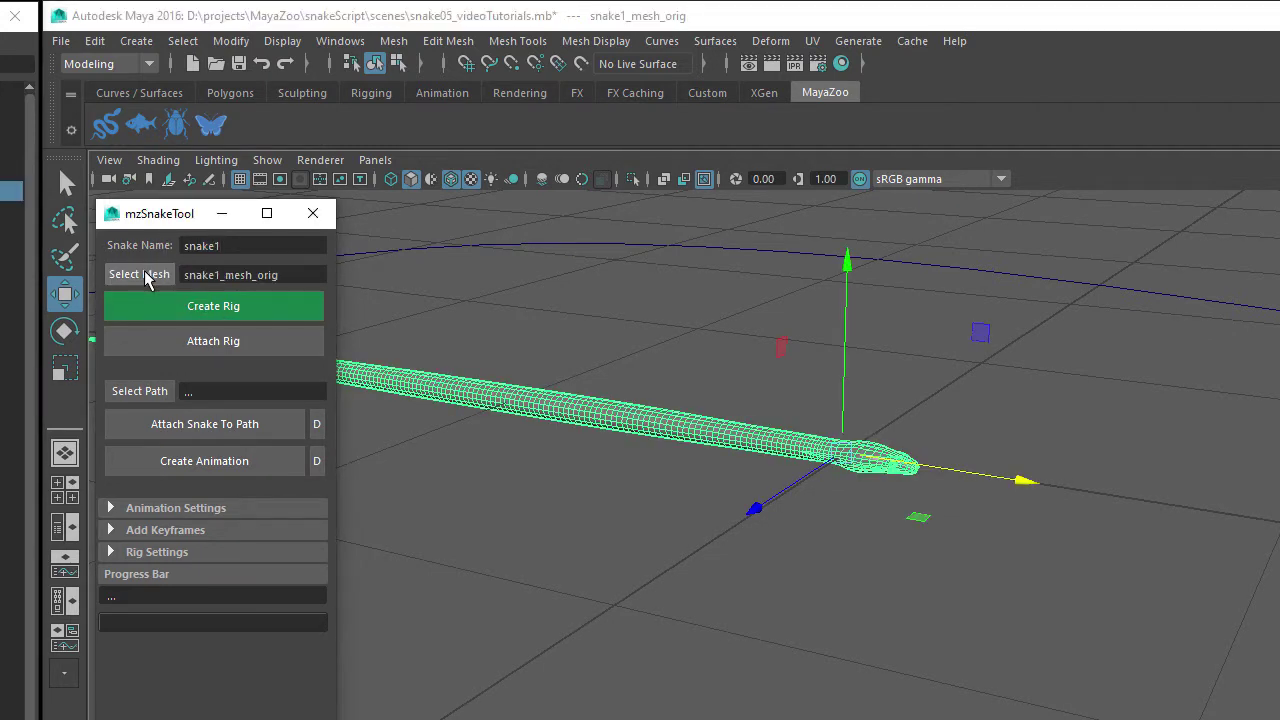
Build the joint and yellow arrow-control rig and bind it to the snake mesh.
{"action": "left_click", "coordinate": [208, 312]}
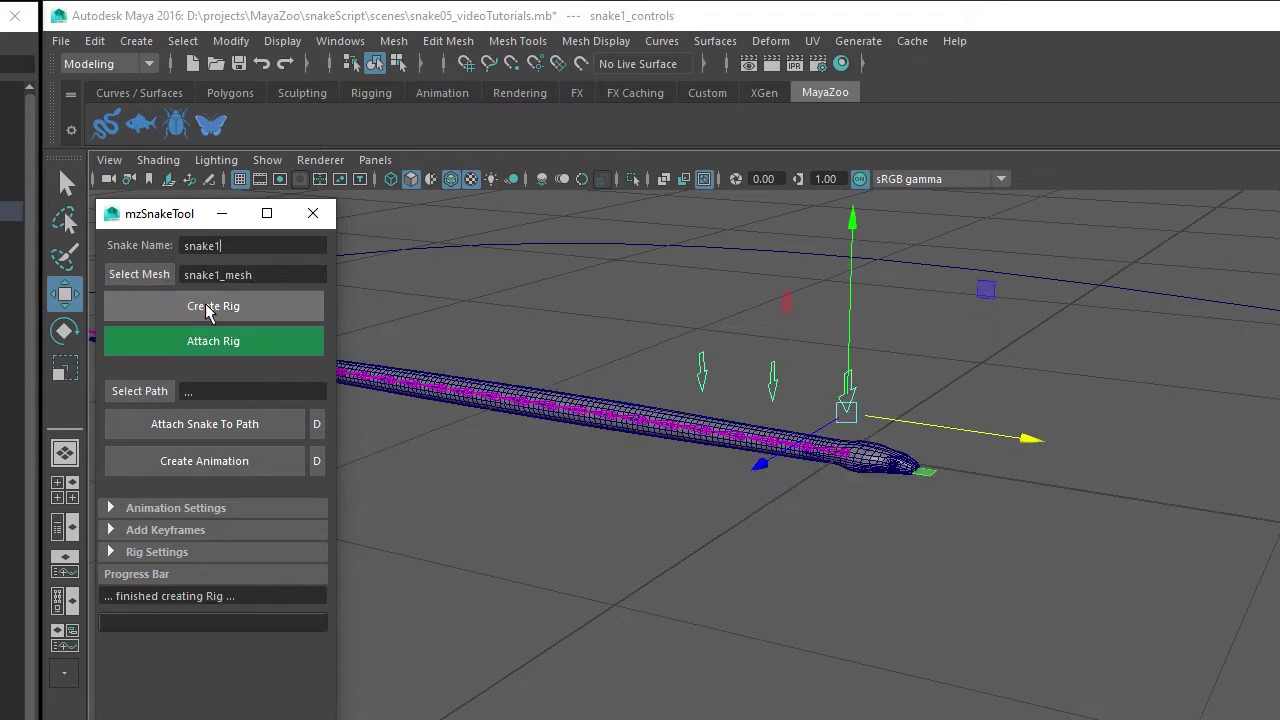
{"action": "left_click_drag", "start_coordinate": [666, 529], "coordinate": [689, 563], "text": "alt"}
{"action": "left_click", "coordinate": [614, 547]}
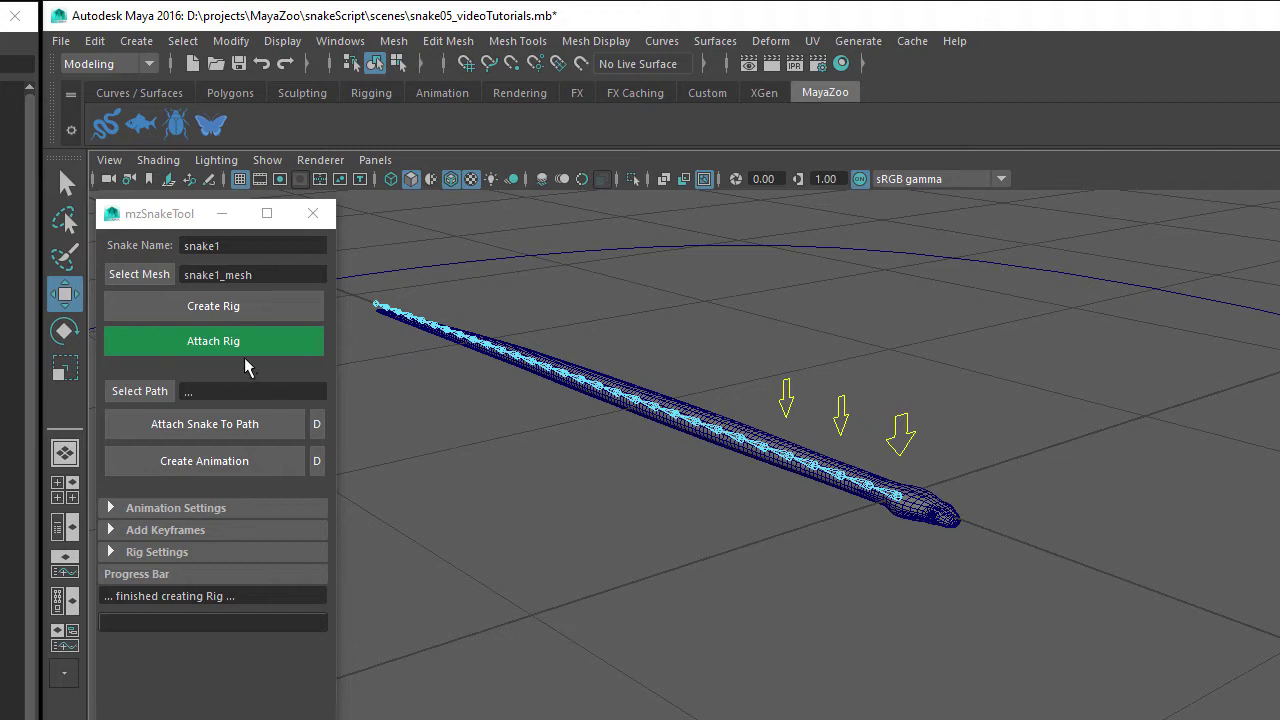
{"action": "left_click", "coordinate": [222, 343]}
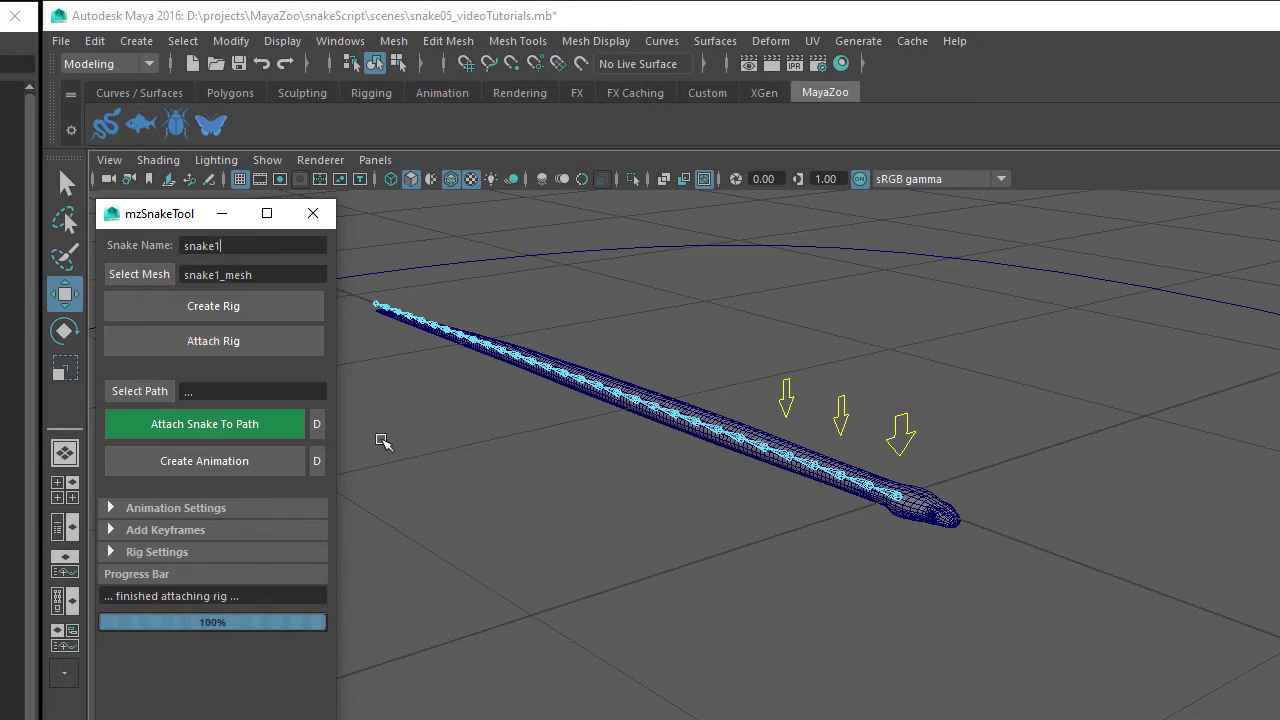
{"action": "left_click", "coordinate": [426, 262]}
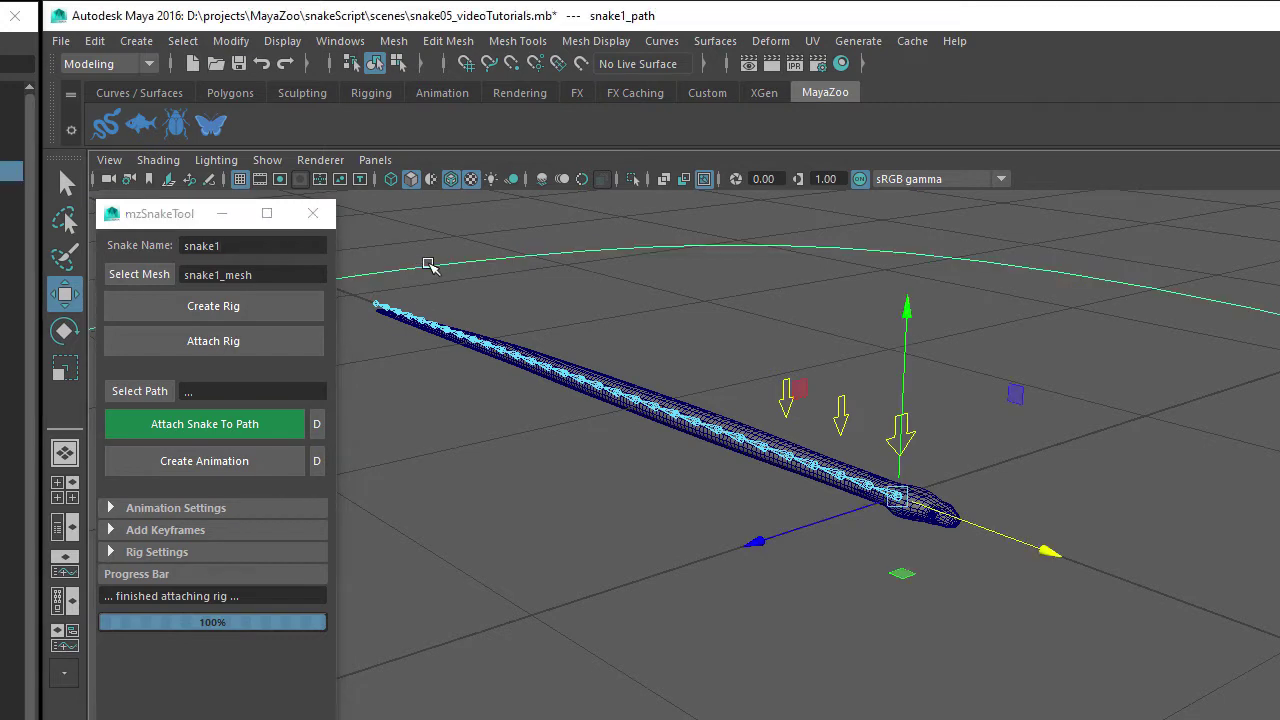
Load snake1_path and attach the rigged snake so it bends around the circular curve.
{"action": "left_click", "coordinate": [142, 391]}
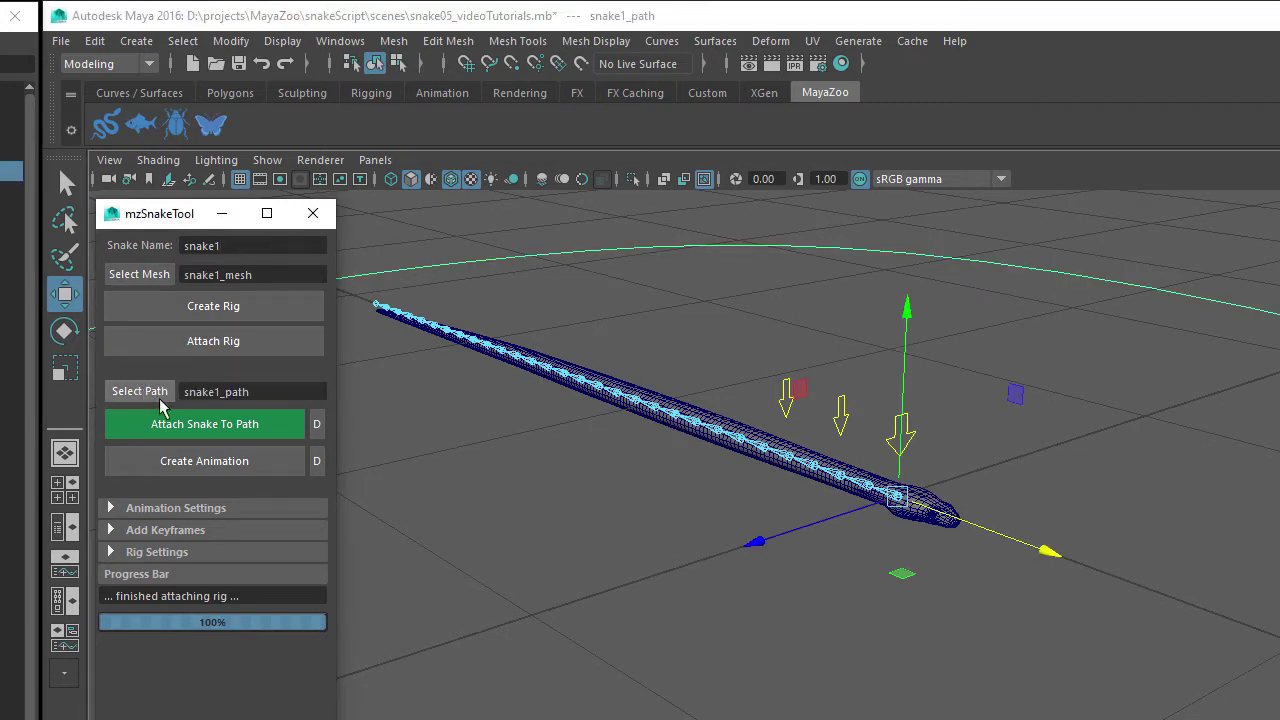
{"action": "left_click", "coordinate": [200, 428]}
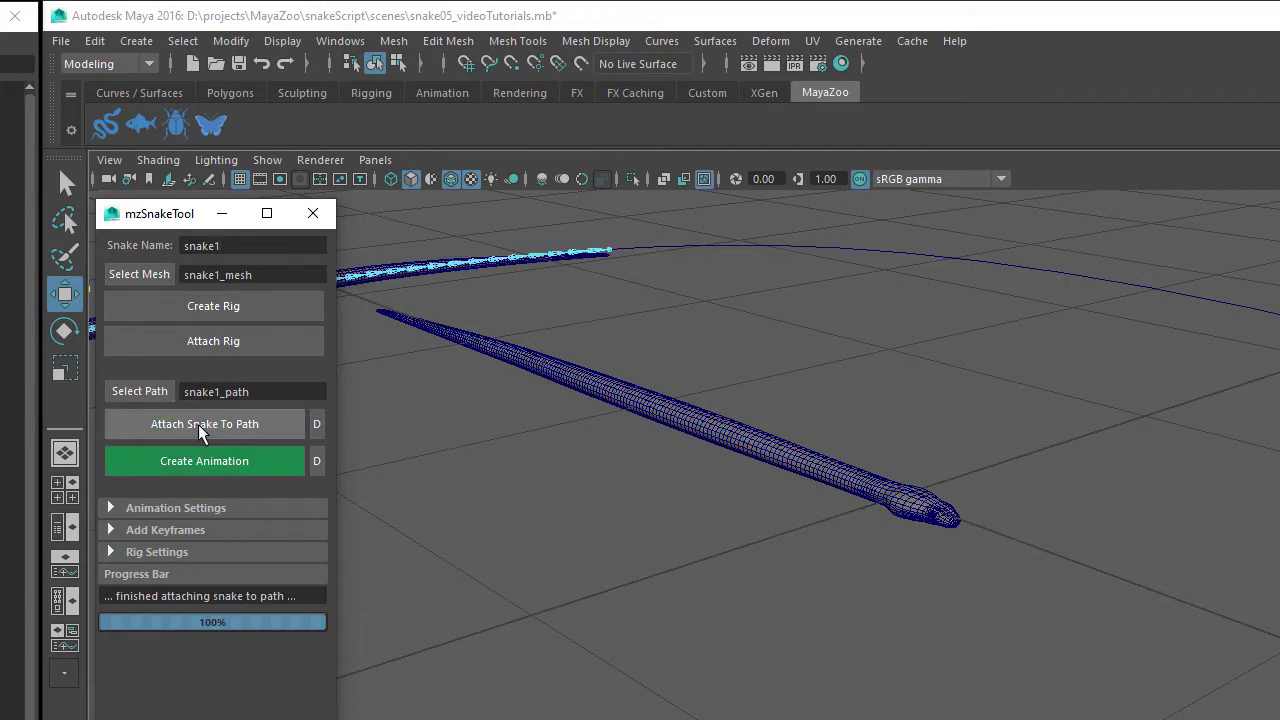
{"action": "left_click_drag", "start_coordinate": [595, 558], "coordinate": [694, 554], "text": "alt"}
{"action": "left_click_drag", "start_coordinate": [589, 371], "coordinate": [606, 320], "text": "alt"}
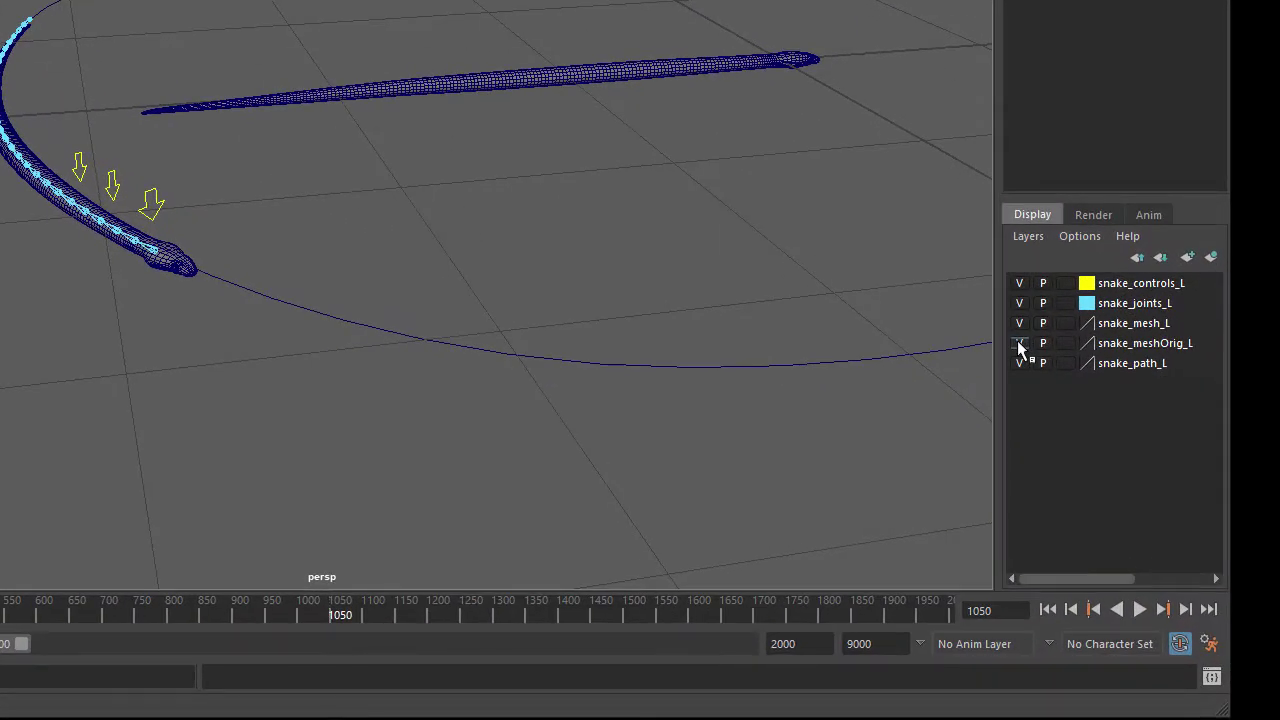
Hide the snake_meshOrig_L layer and play the snake sliding along its circular path.
{"action": "left_click", "coordinate": [1019, 343]}
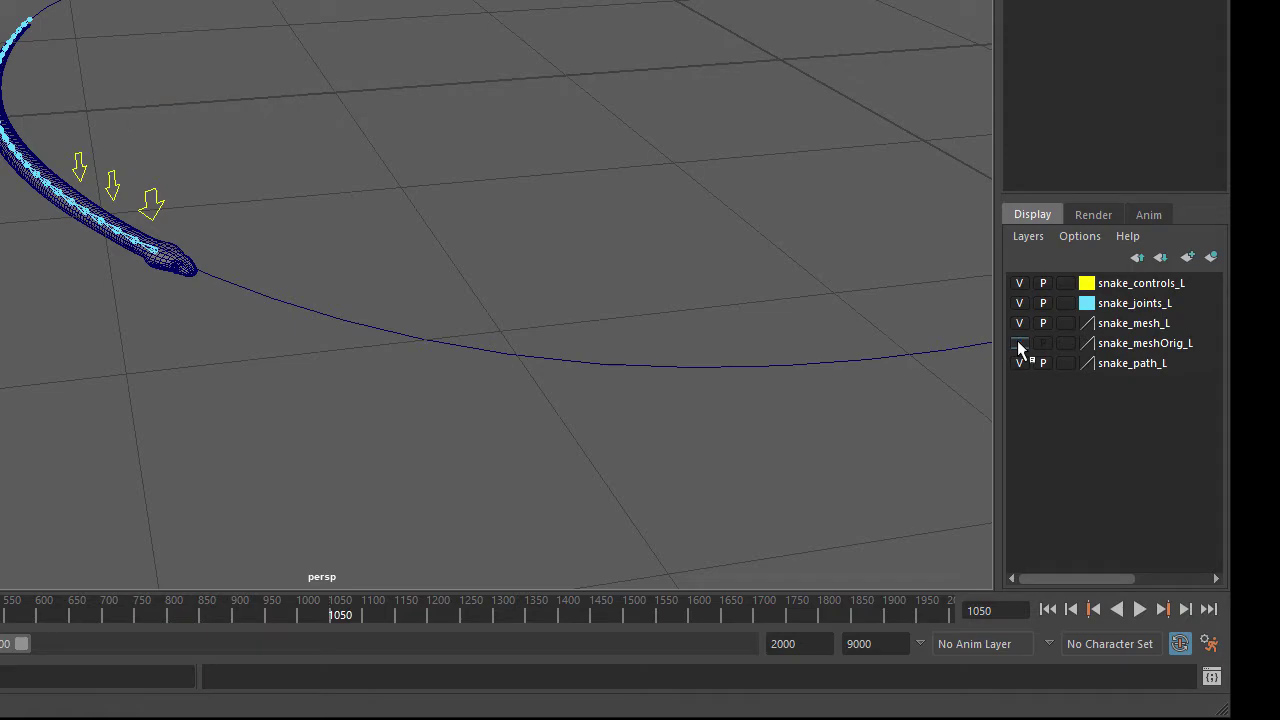
{"action": "left_click", "coordinate": [1140, 609]}
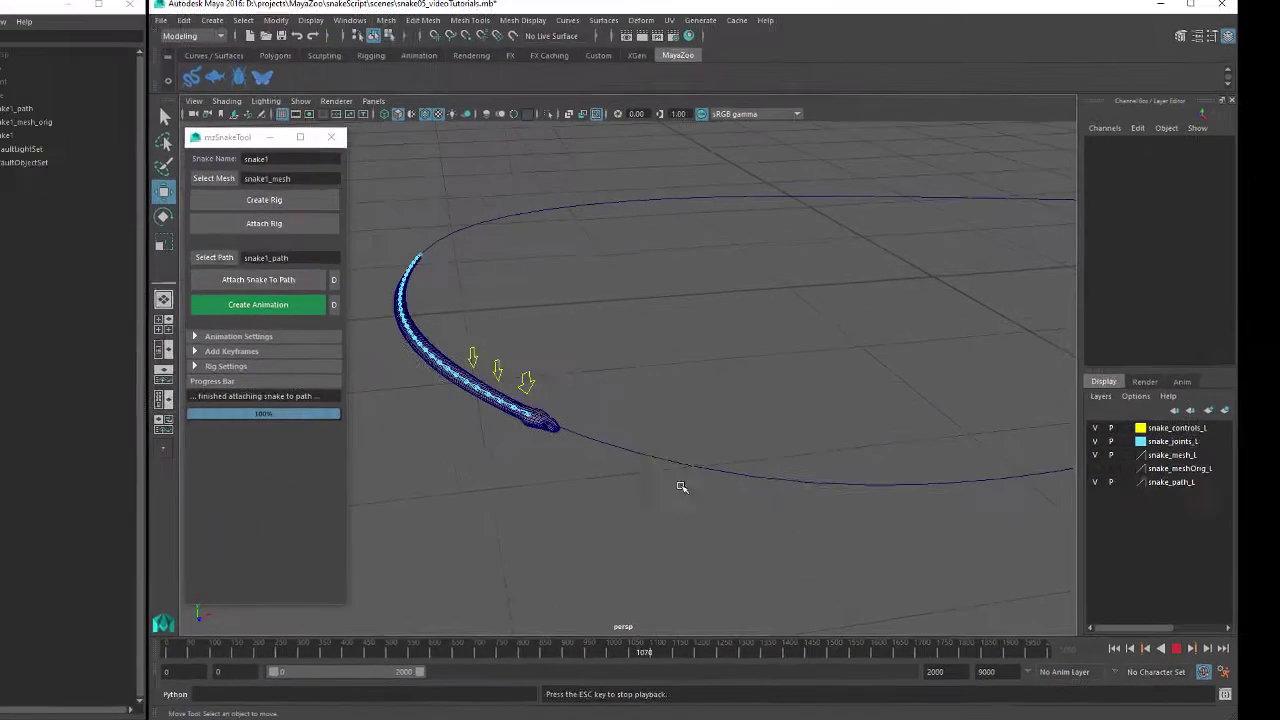
{"action": "left_click_drag", "start_coordinate": [516, 483], "coordinate": [491, 446], "text": "alt"}
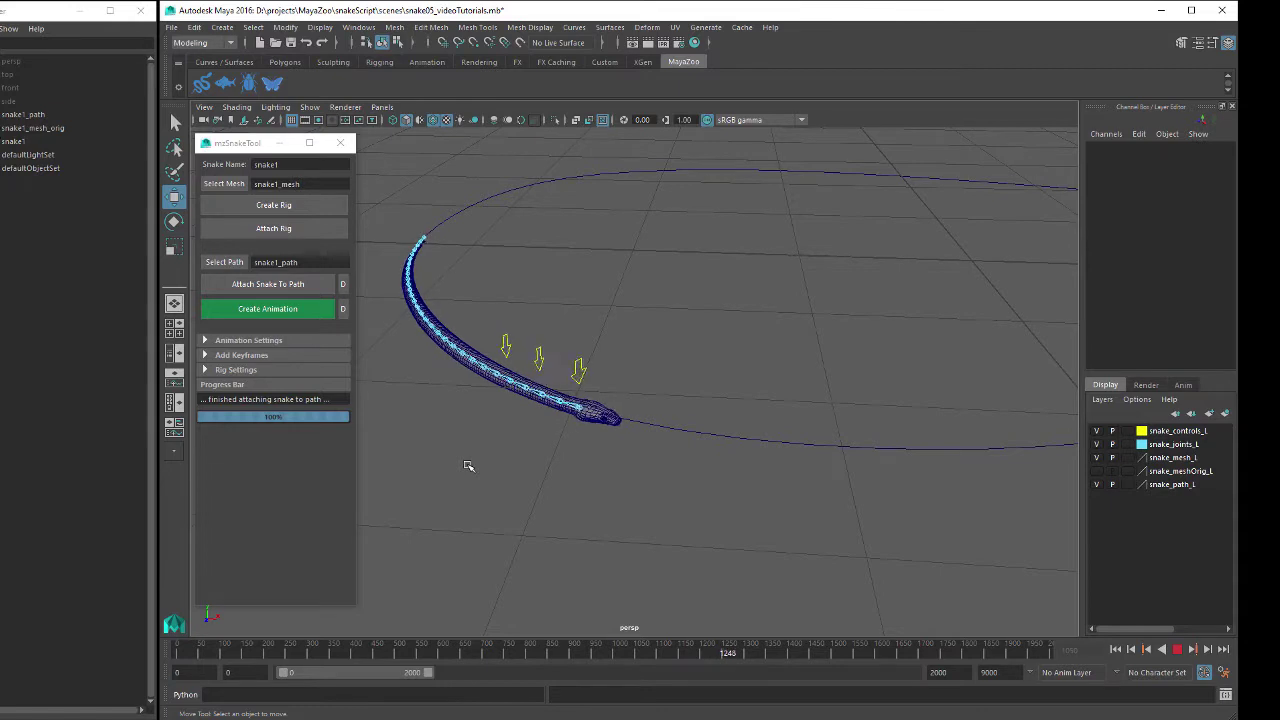
Create the wavy slithering animation and hide the joint and control layers to watch it.
{"action": "left_click", "coordinate": [268, 310]}
{"action": "left_click_drag", "start_coordinate": [624, 445], "coordinate": [791, 446], "text": "alt"}
{"action": "left_click_drag", "start_coordinate": [605, 406], "coordinate": [650, 500], "text": "alt"}
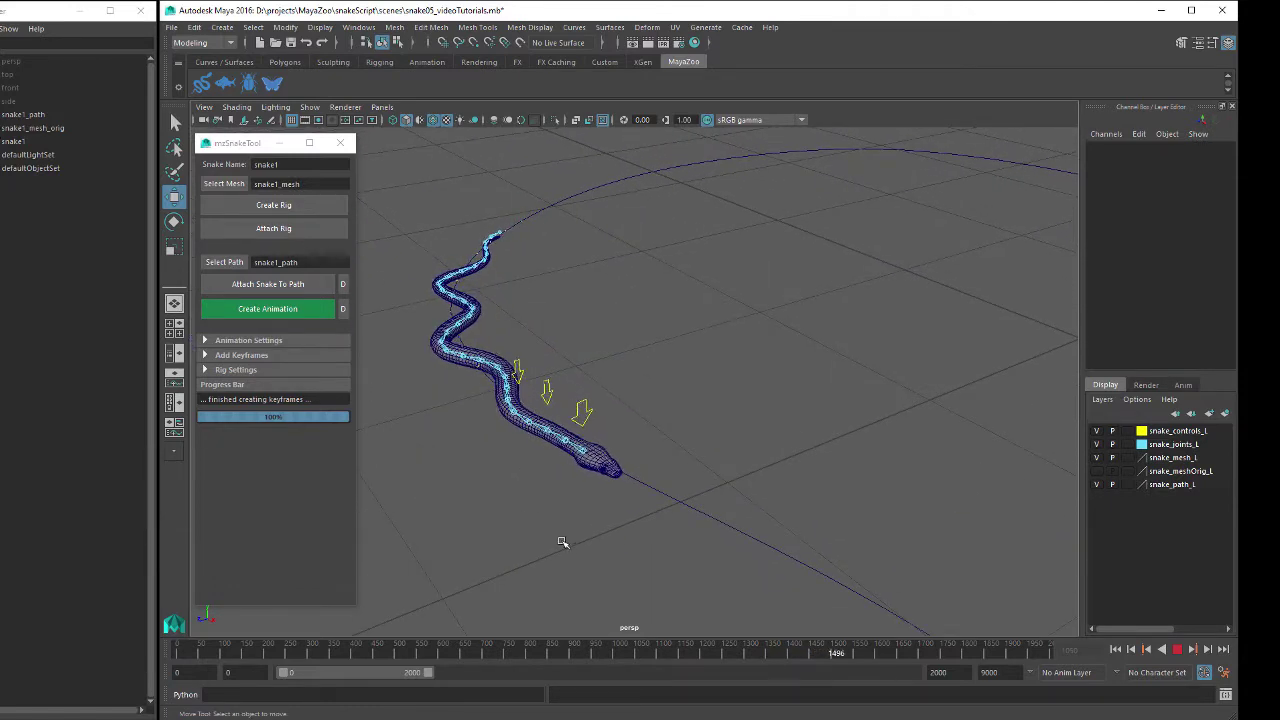
{"action": "left_click", "coordinate": [1096, 444]}
{"action": "left_click", "coordinate": [1096, 430]}
{"action": "left_click_drag", "start_coordinate": [966, 517], "coordinate": [873, 461], "text": "alt"}
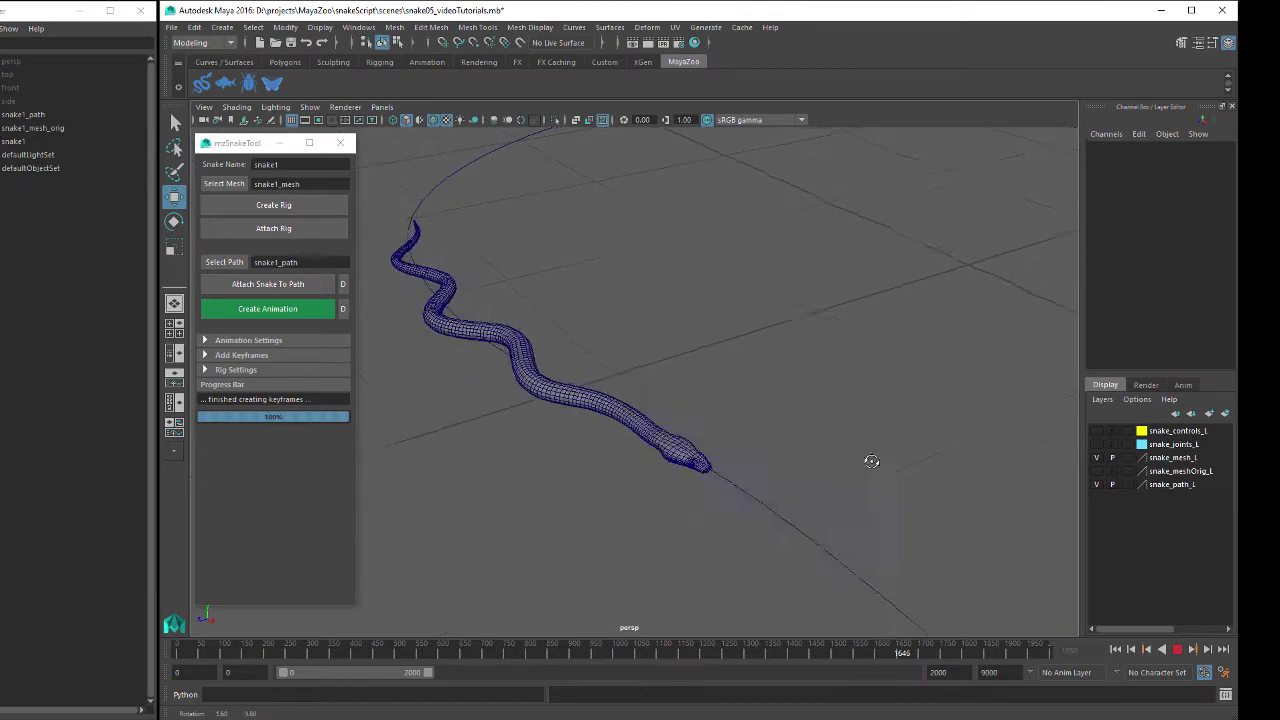
{"action": "left_click_drag", "start_coordinate": [857, 509], "coordinate": [957, 514], "text": "alt"}
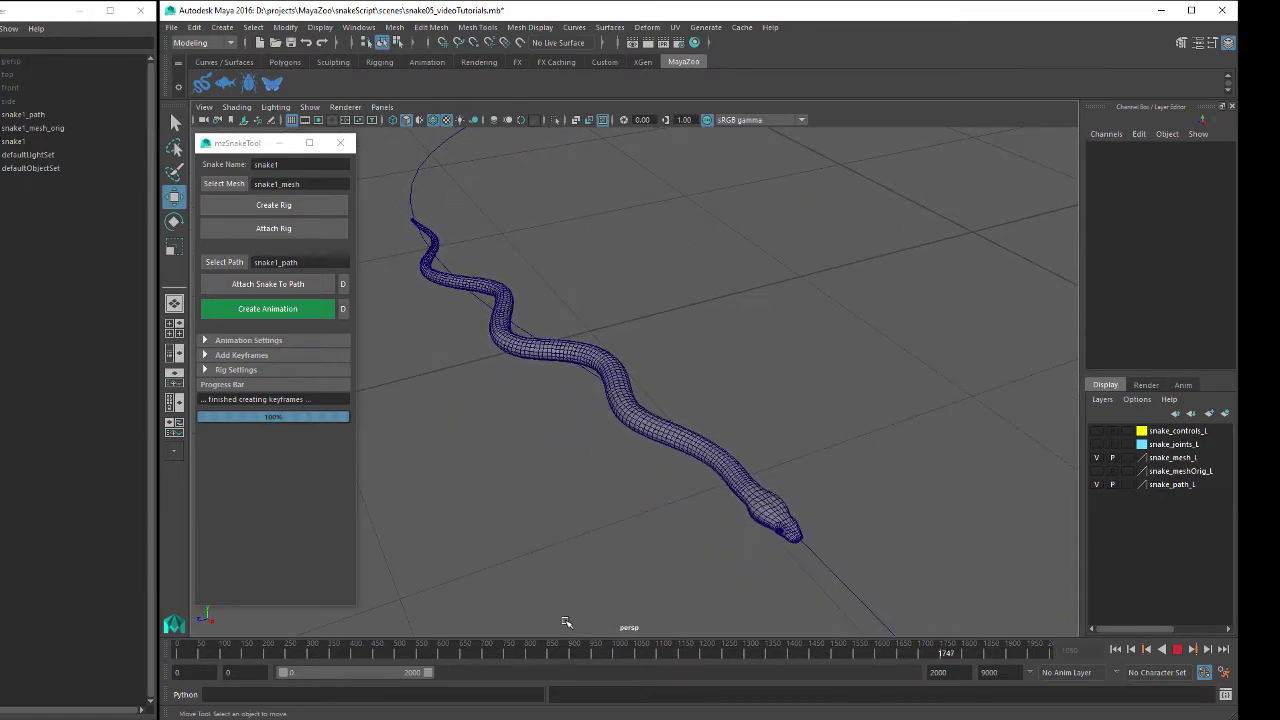
Review playback from an earlier frame, stop at frame 958, and show joints and controls again.
{"action": "left_click", "coordinate": [507, 657]}
{"action": "middle_click_drag", "start_coordinate": [640, 489], "coordinate": [659, 436], "text": "alt"}
{"action": "right_click_drag", "start_coordinate": [659, 436], "coordinate": [531, 540], "text": "alt"}
{"action": "left_click_drag", "start_coordinate": [575, 428], "coordinate": [629, 497], "text": "alt"}
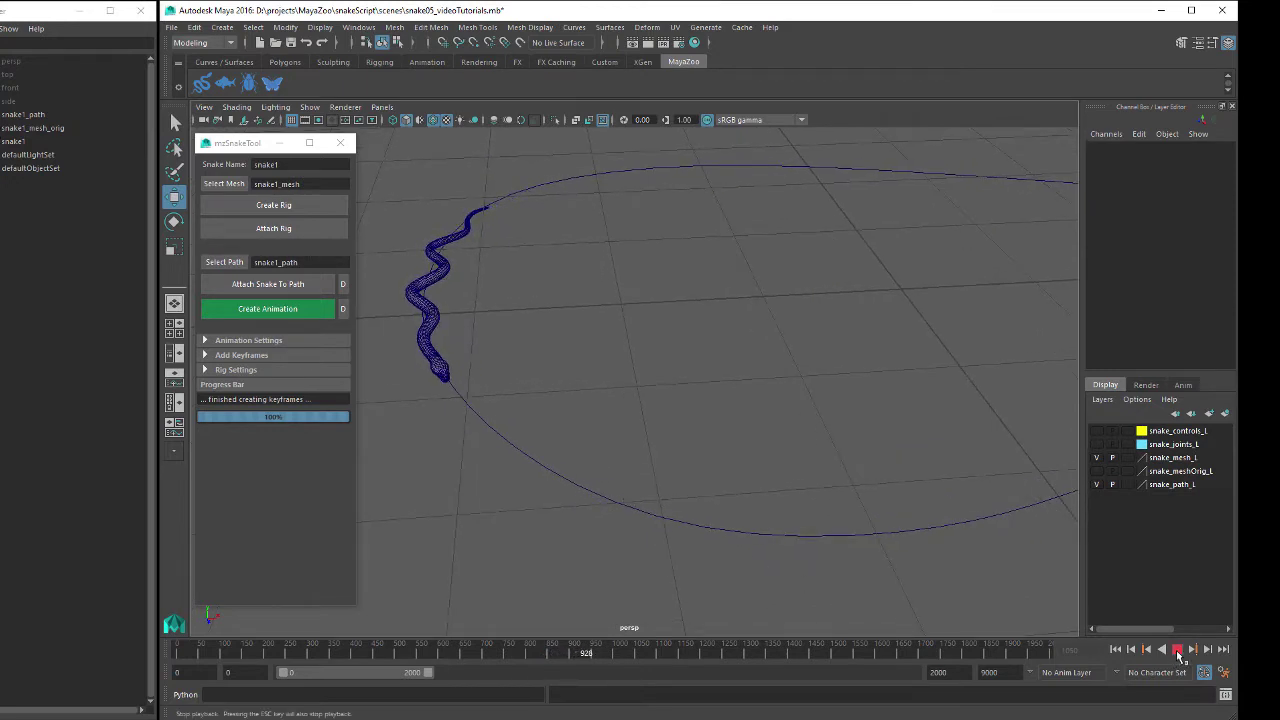
{"action": "left_click", "coordinate": [1178, 650]}
{"action": "left_click", "coordinate": [1097, 444]}
{"action": "left_click", "coordinate": [1097, 431]}
{"action": "left_click_drag", "start_coordinate": [683, 397], "coordinate": [557, 400], "text": "alt"}
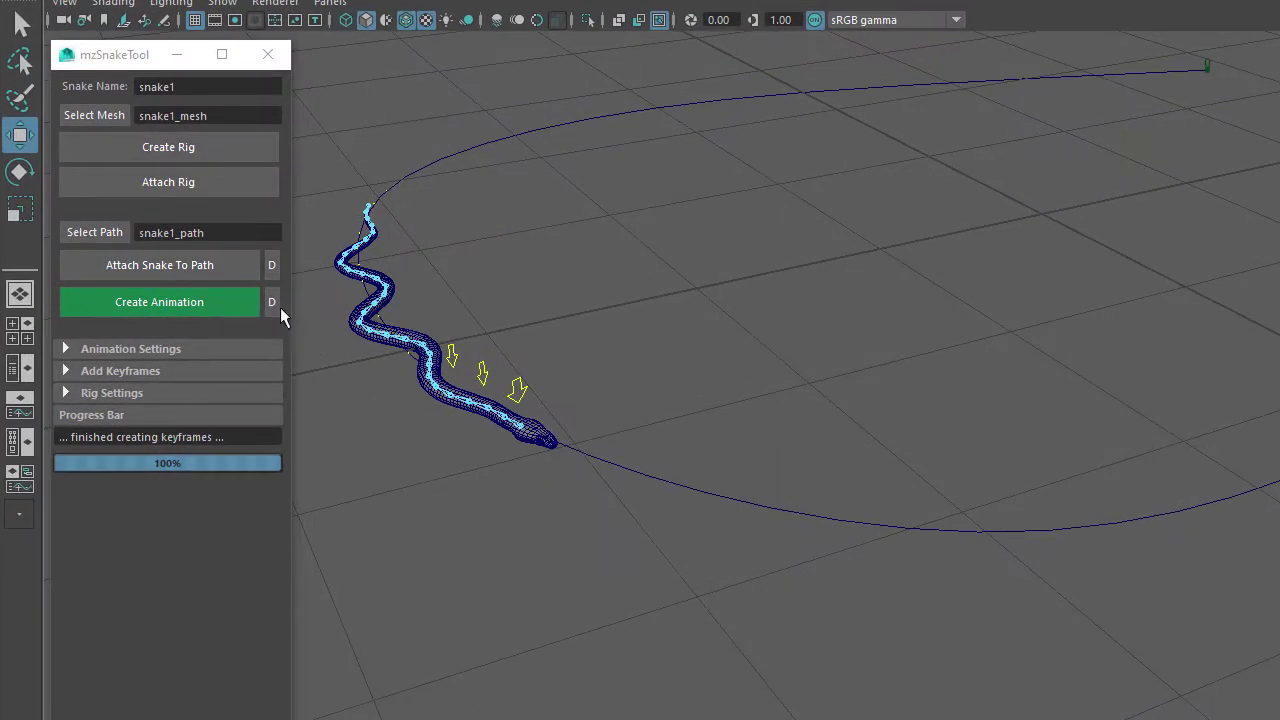
Delete the slither keyframes and detach the snake from snake1_path so it lies straight.
{"action": "left_click", "coordinate": [272, 304]}
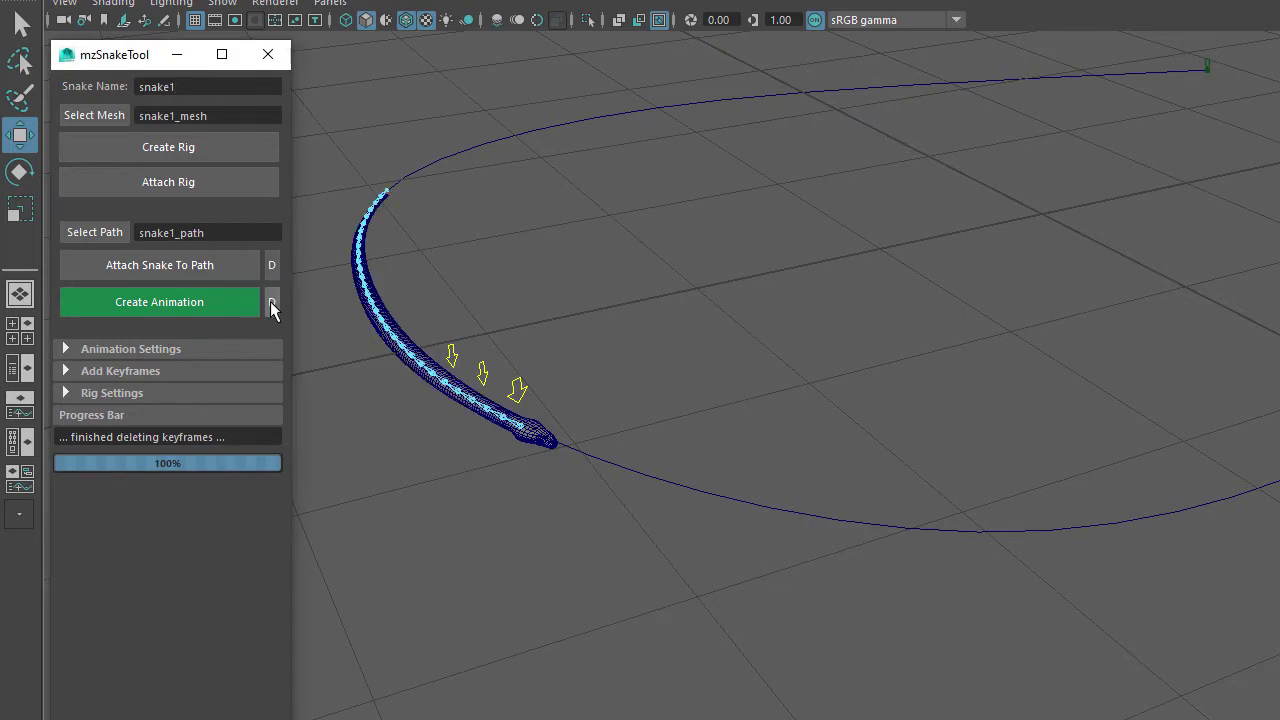
{"action": "middle_click_drag", "start_coordinate": [449, 403], "coordinate": [505, 453], "text": "alt"}
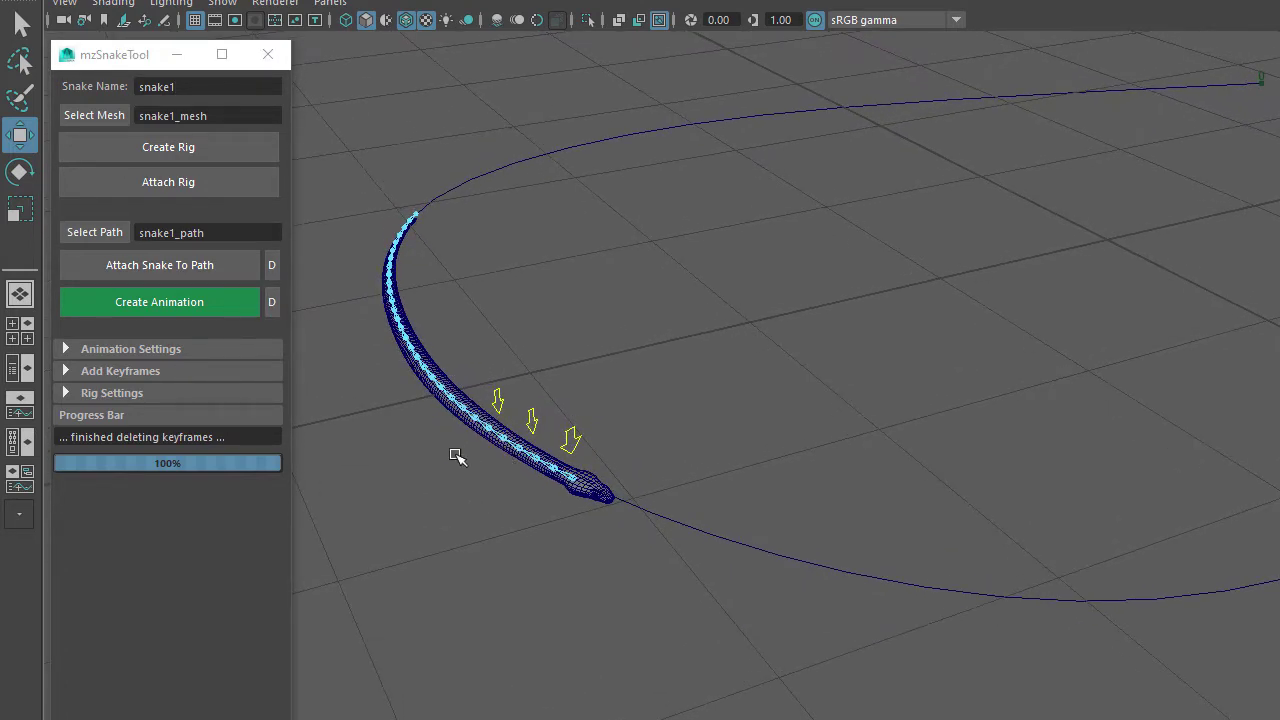
{"action": "left_click", "coordinate": [271, 265]}
{"action": "left_click_drag", "start_coordinate": [922, 464], "coordinate": [655, 413], "text": "alt"}
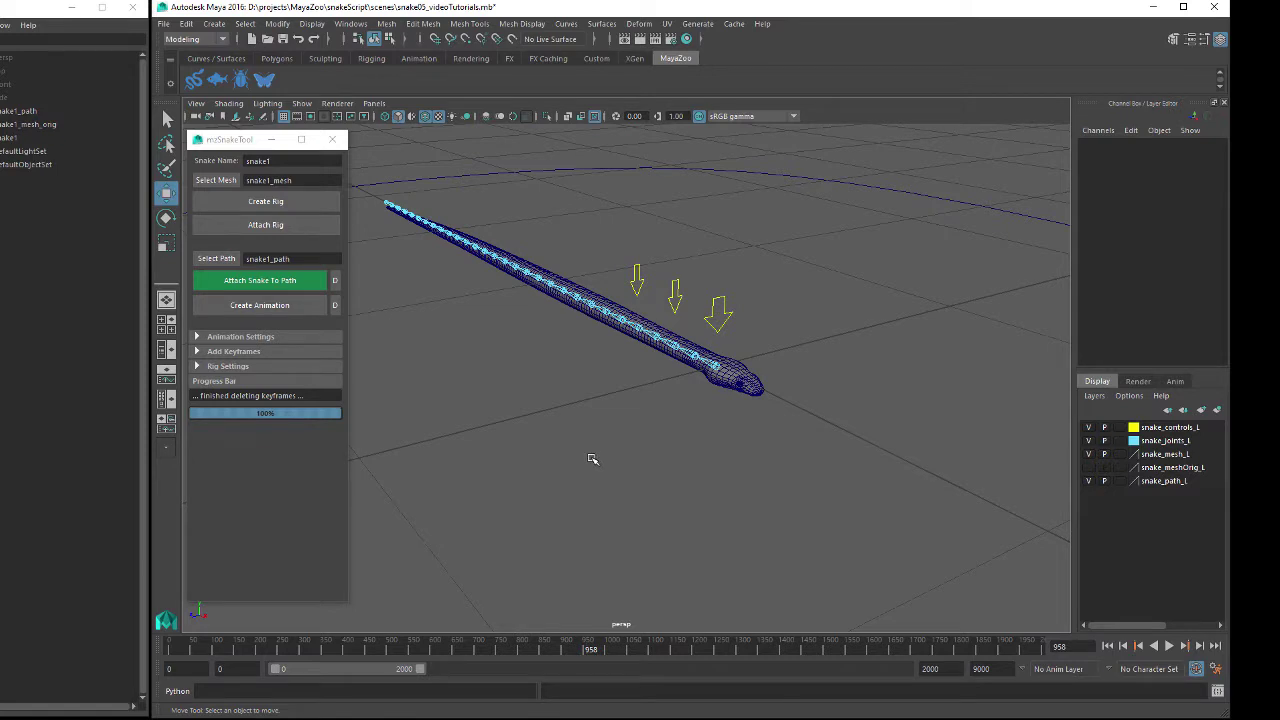
{"action": "left_click", "coordinate": [198, 367]}
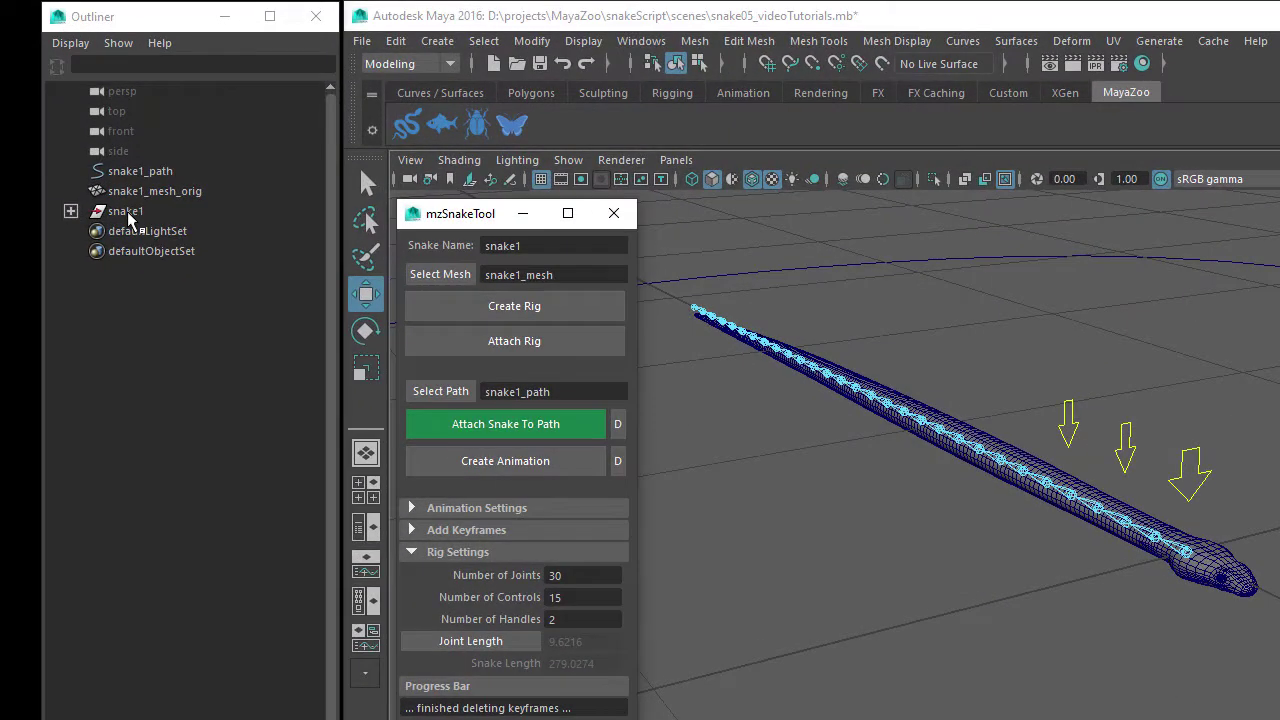
{"action": "left_click", "coordinate": [5, 139]}
{"action": "left_click", "coordinate": [71, 211]}
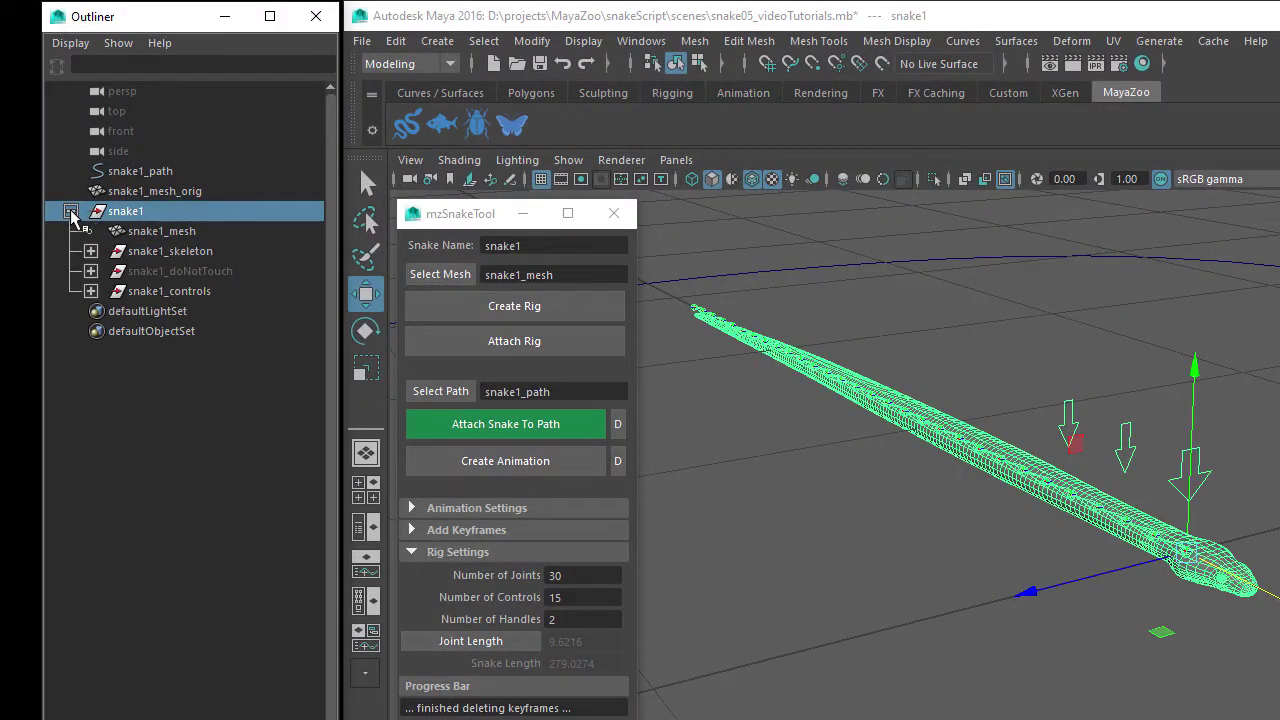
{"action": "left_click", "coordinate": [209, 232]}
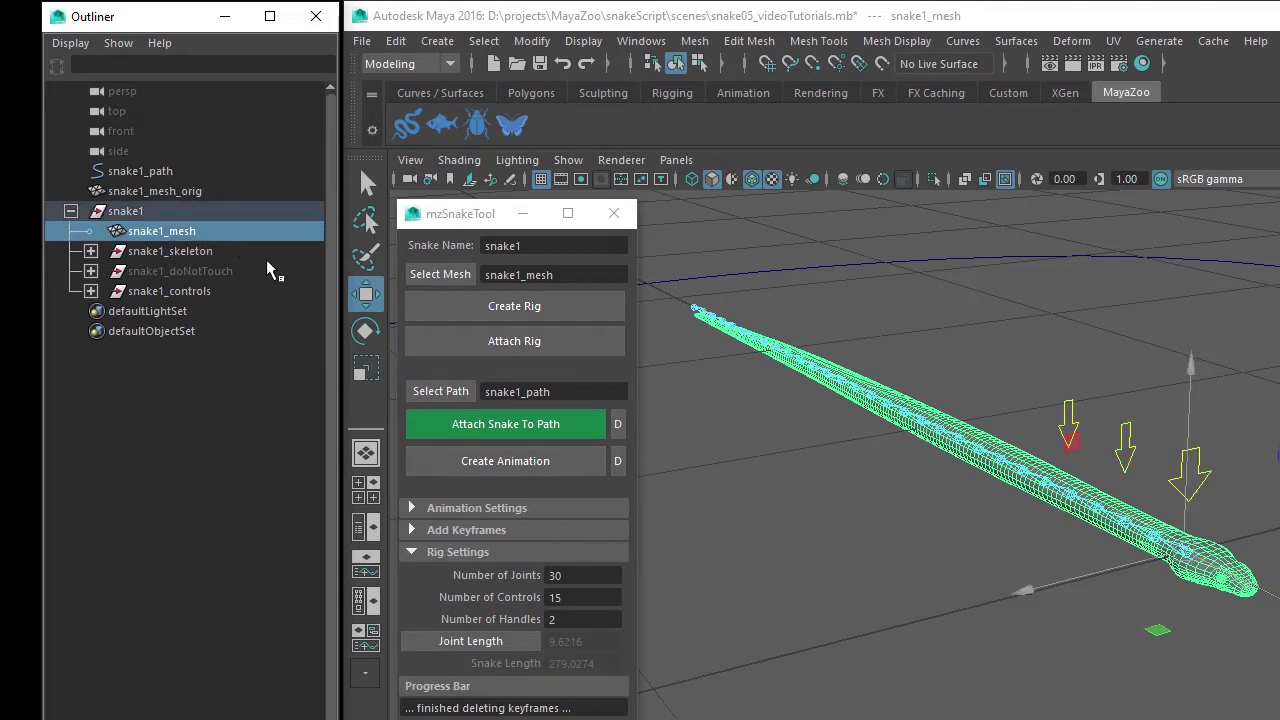
{"action": "left_click", "coordinate": [192, 254]}
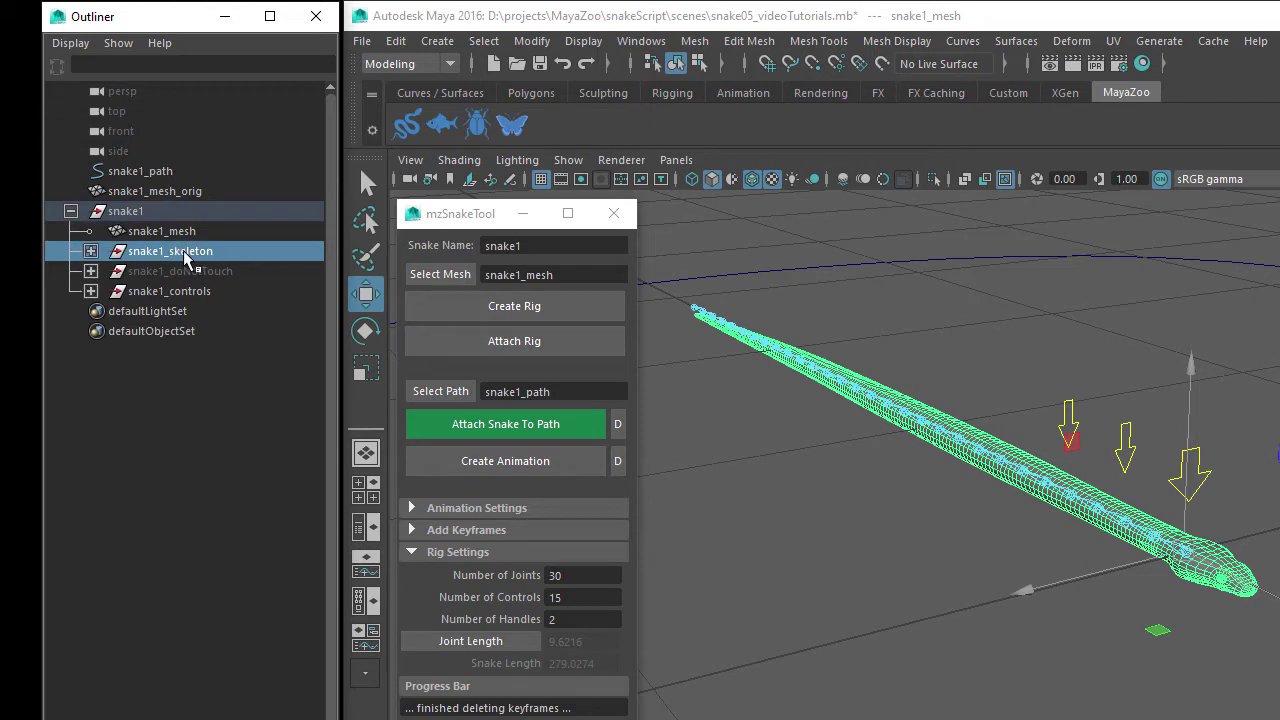
{"action": "left_click", "coordinate": [91, 251]}
{"action": "left_click", "coordinate": [110, 271]}
{"action": "left_click", "coordinate": [130, 291]}
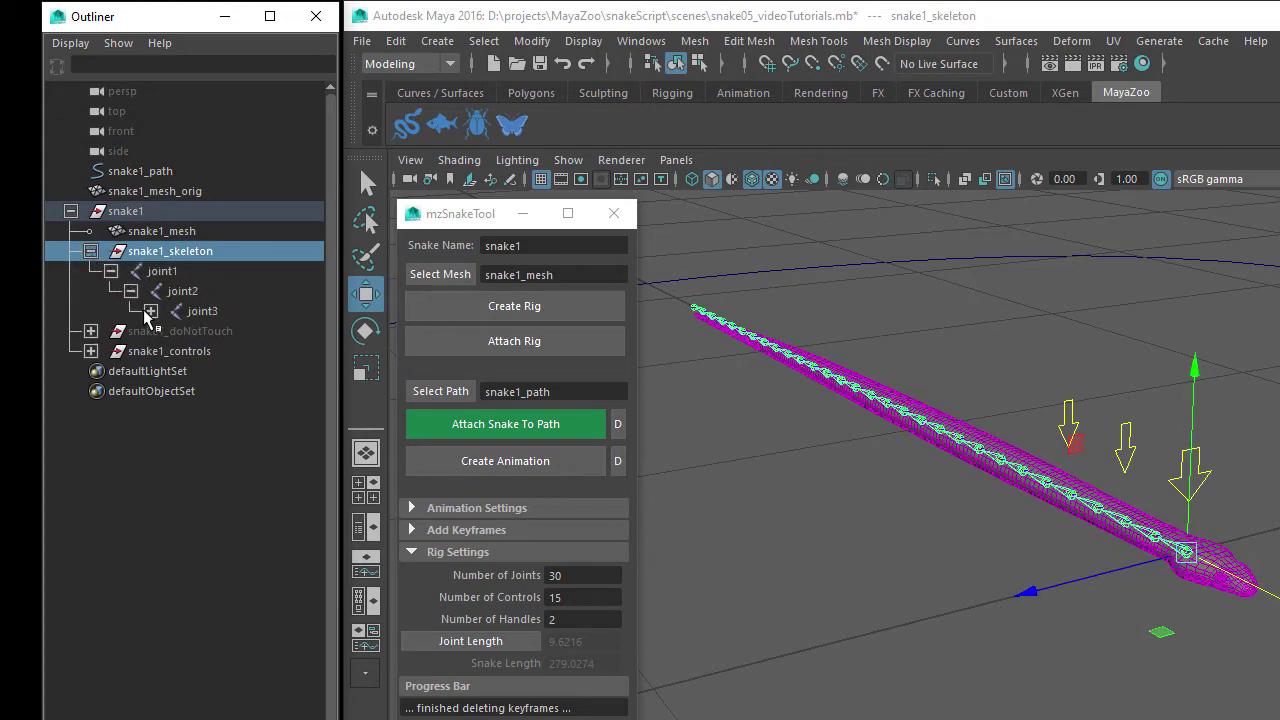
{"action": "left_click", "coordinate": [150, 311]}
{"action": "left_click", "coordinate": [170, 331]}
{"action": "left_click", "coordinate": [190, 351]}
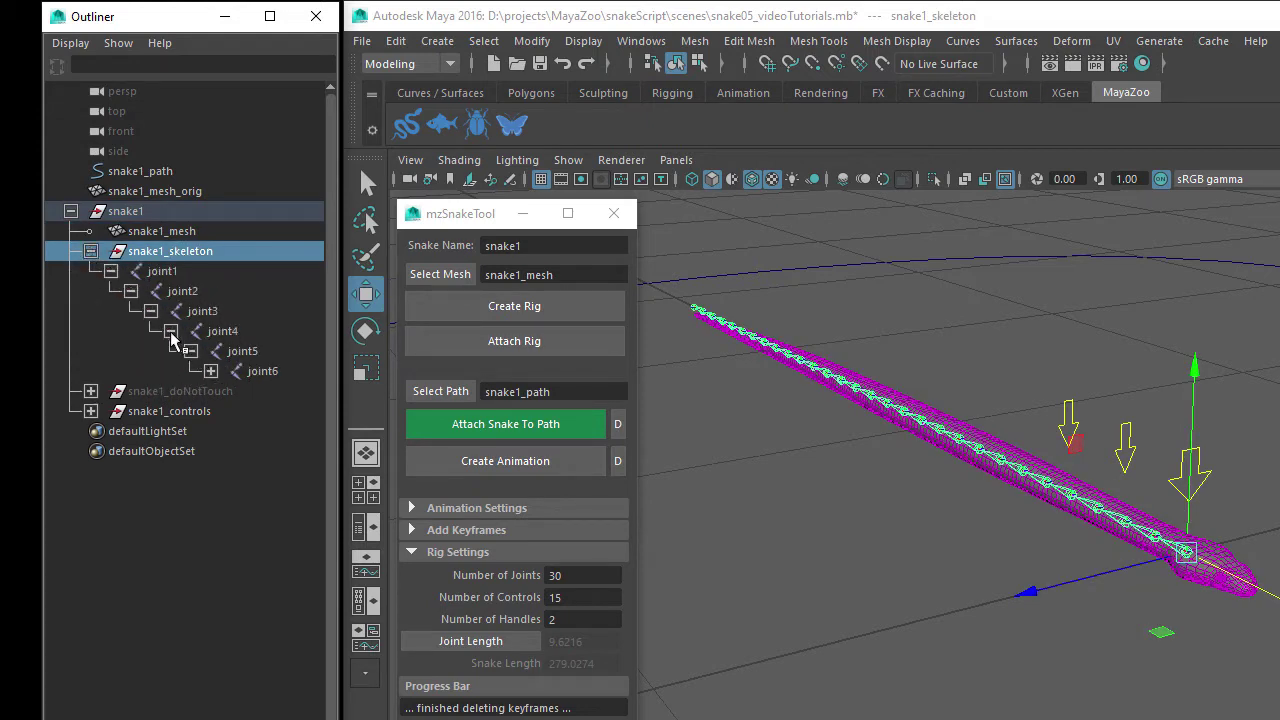
{"action": "left_click", "coordinate": [90, 251]}
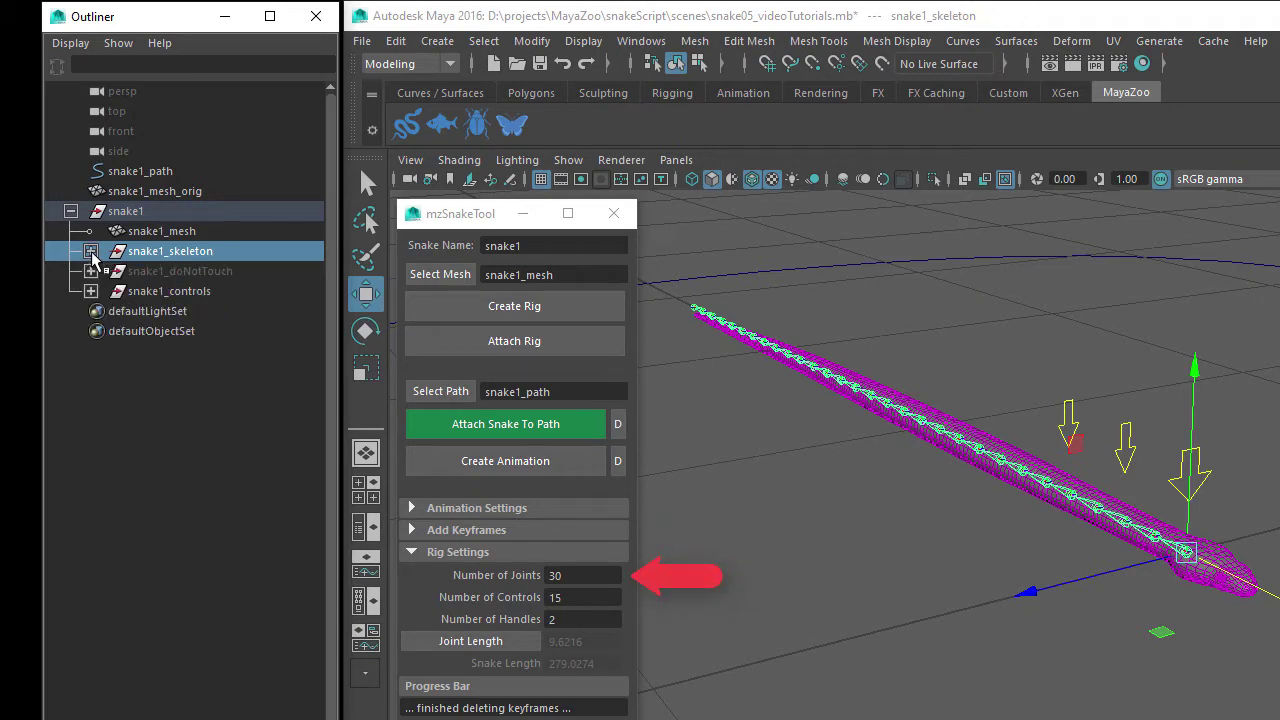
{"action": "left_click", "coordinate": [90, 271]}
{"action": "left_click", "coordinate": [226, 272]}
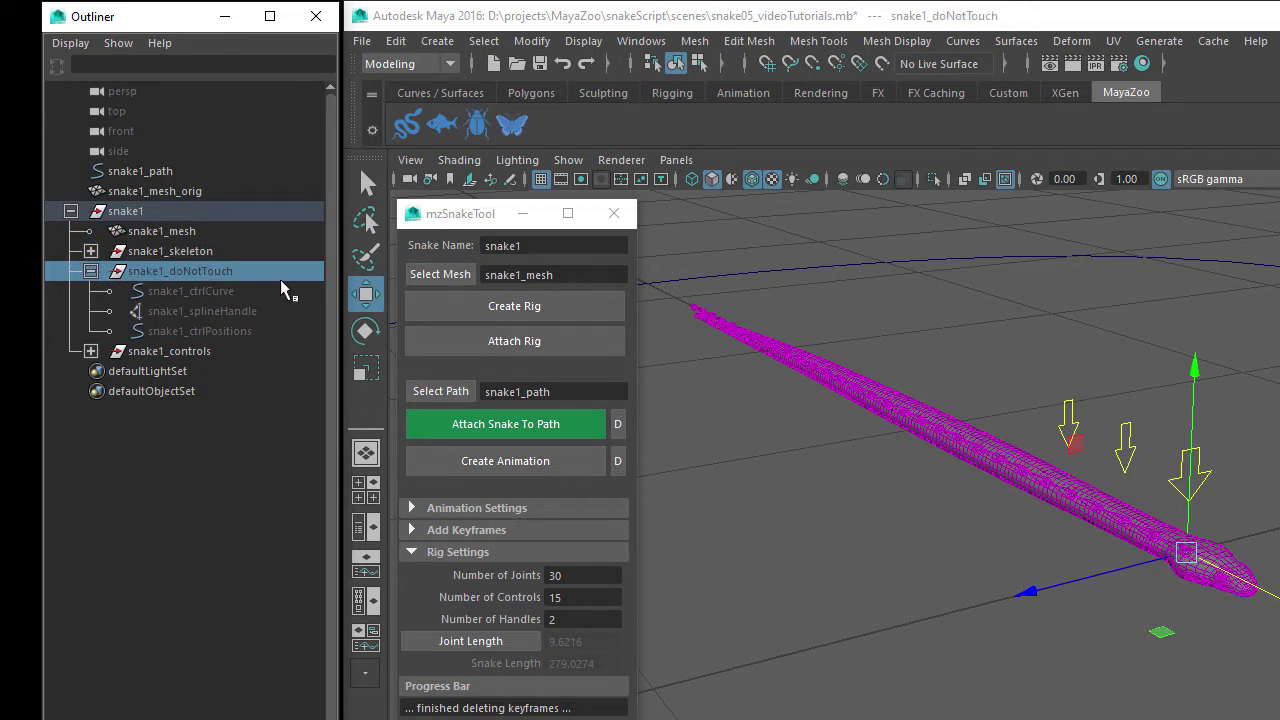
{"action": "left_click", "coordinate": [90, 271]}
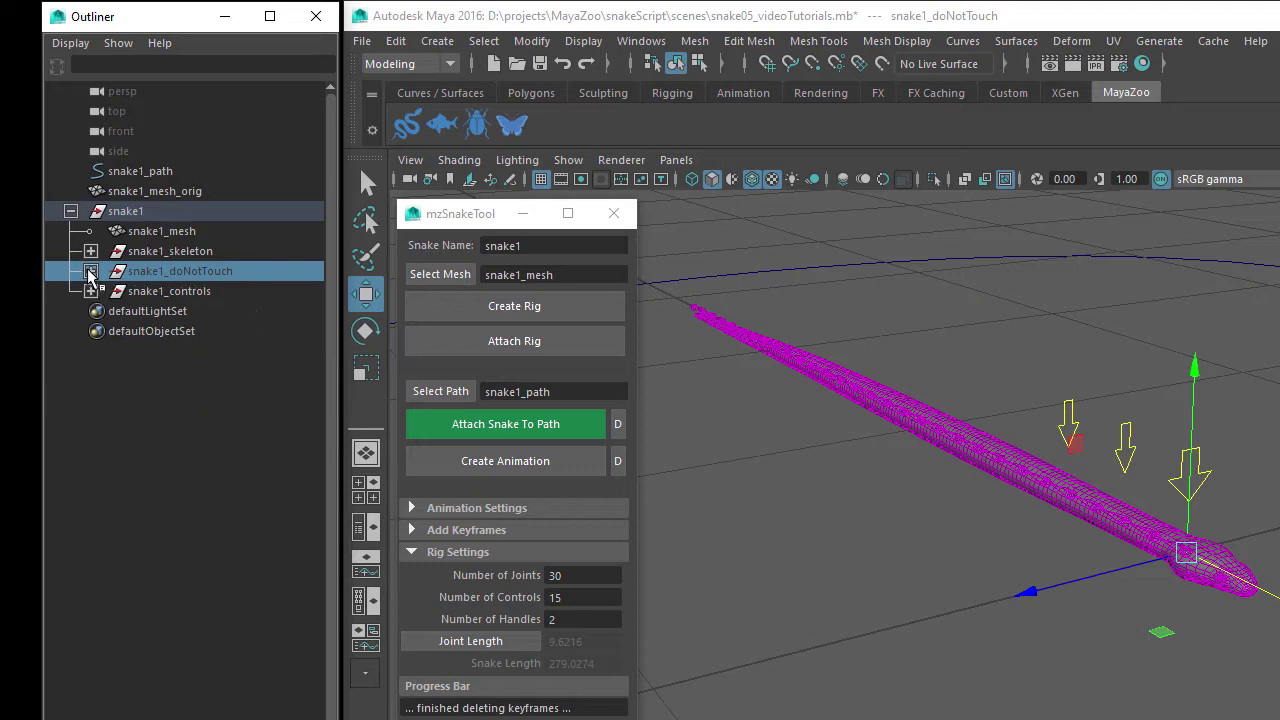
{"action": "left_click", "coordinate": [90, 291]}
{"action": "left_click", "coordinate": [218, 293]}
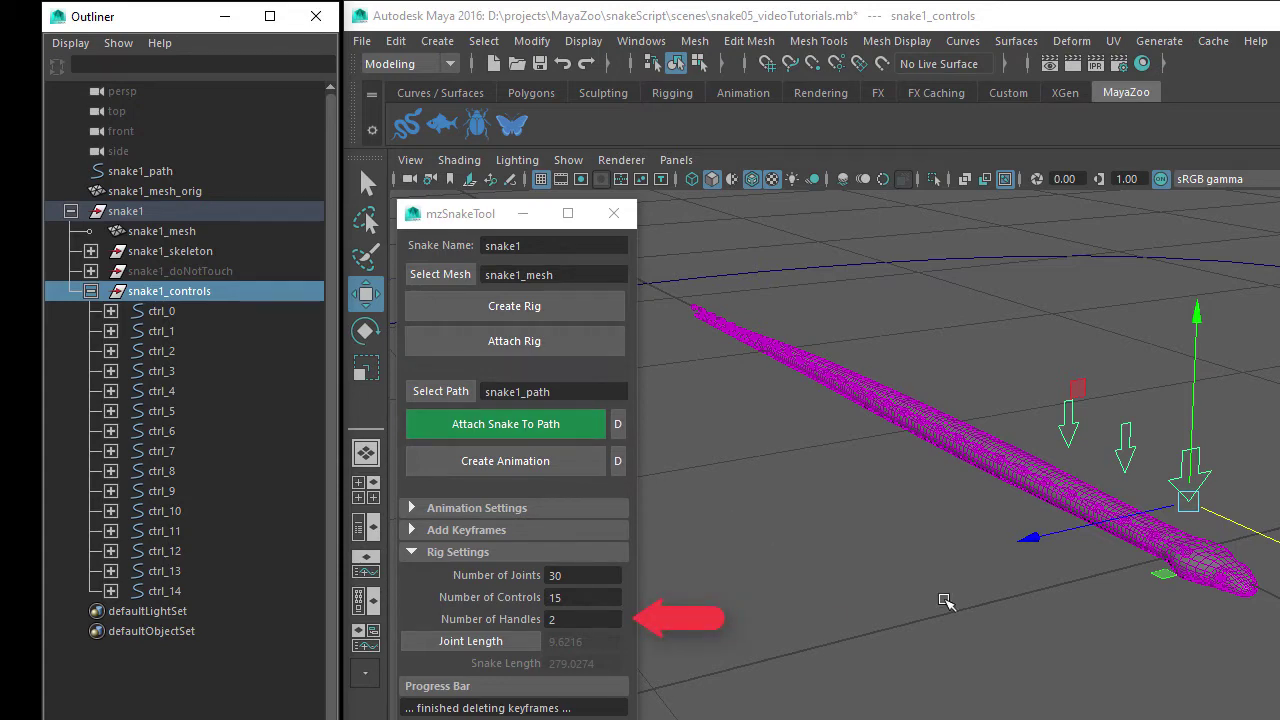
Test the third head arrow control by moving and rotating it, then undo the rotation.
{"action": "left_click", "coordinate": [1025, 623]}
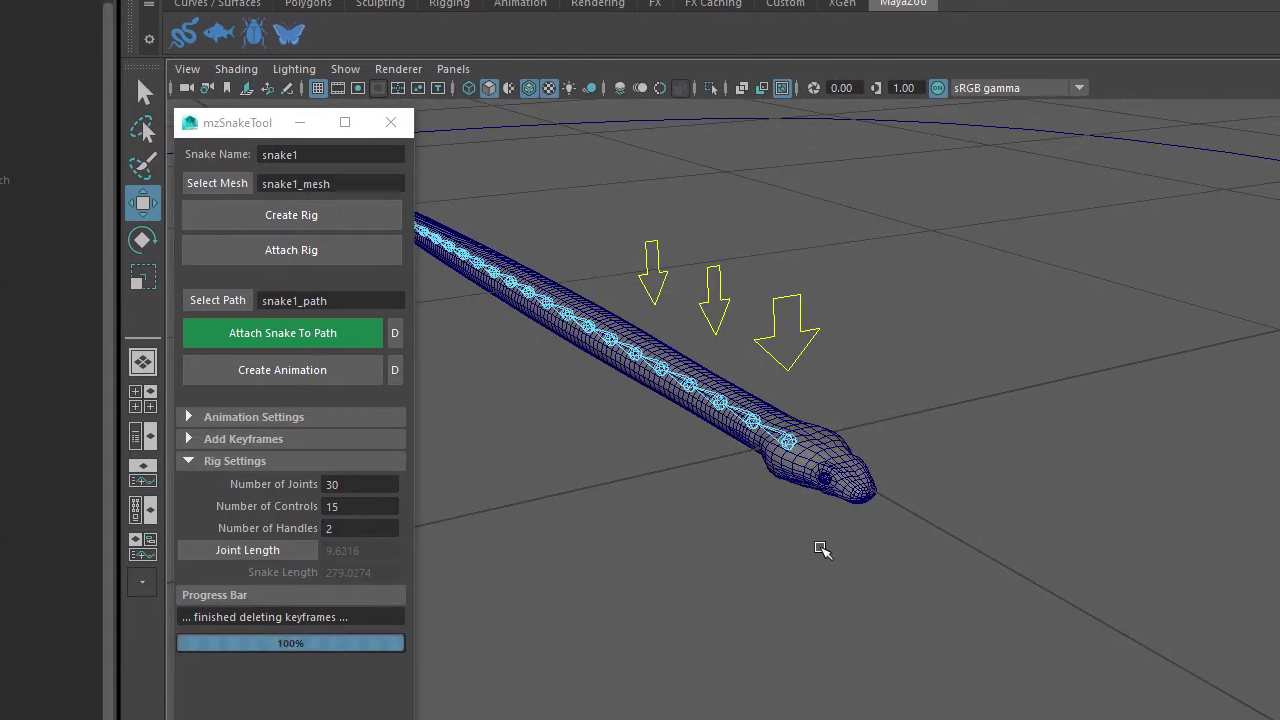
{"action": "left_click", "coordinate": [974, 428]}
{"action": "left_click_drag", "start_coordinate": [766, 343], "coordinate": [783, 320]}
{"action": "key", "text": "e"}
{"action": "left_click_drag", "start_coordinate": [806, 423], "coordinate": [709, 420]}
{"action": "left_click_drag", "start_coordinate": [778, 357], "coordinate": [724, 512]}
{"action": "key", "text": "ctrl+z"}
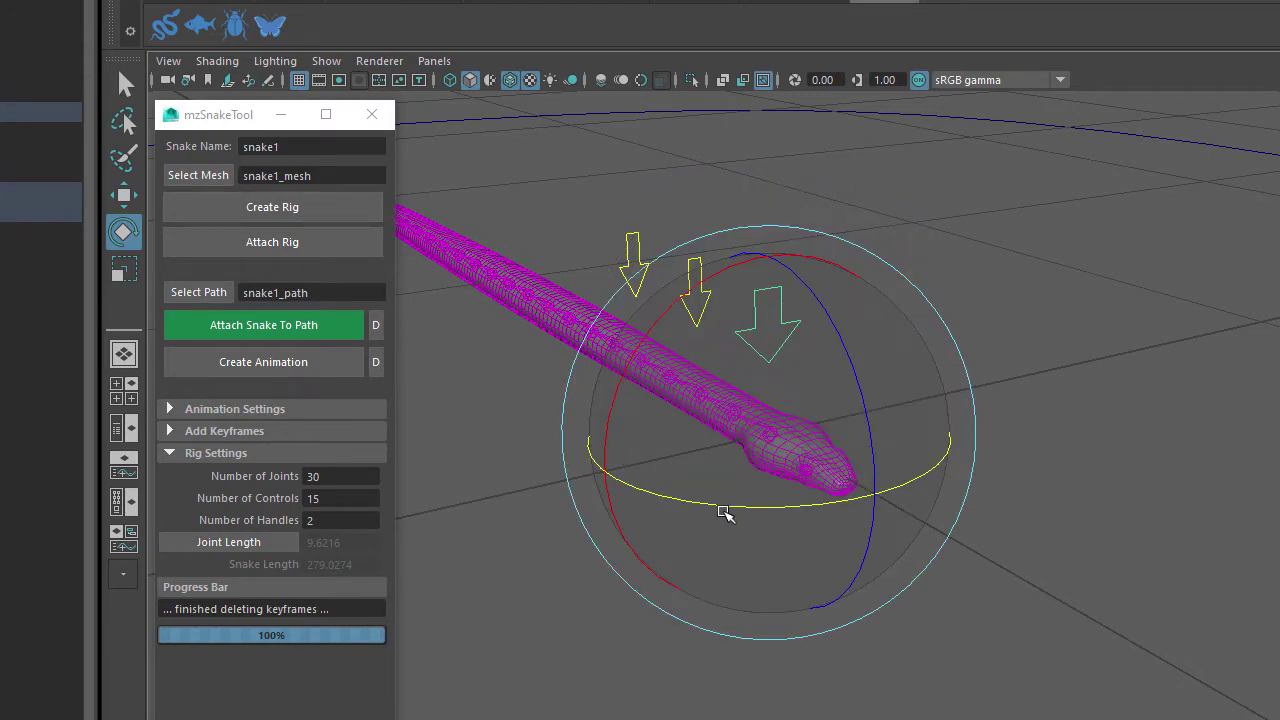
{"action": "left_click", "coordinate": [556, 565]}
{"action": "key", "text": "w"}
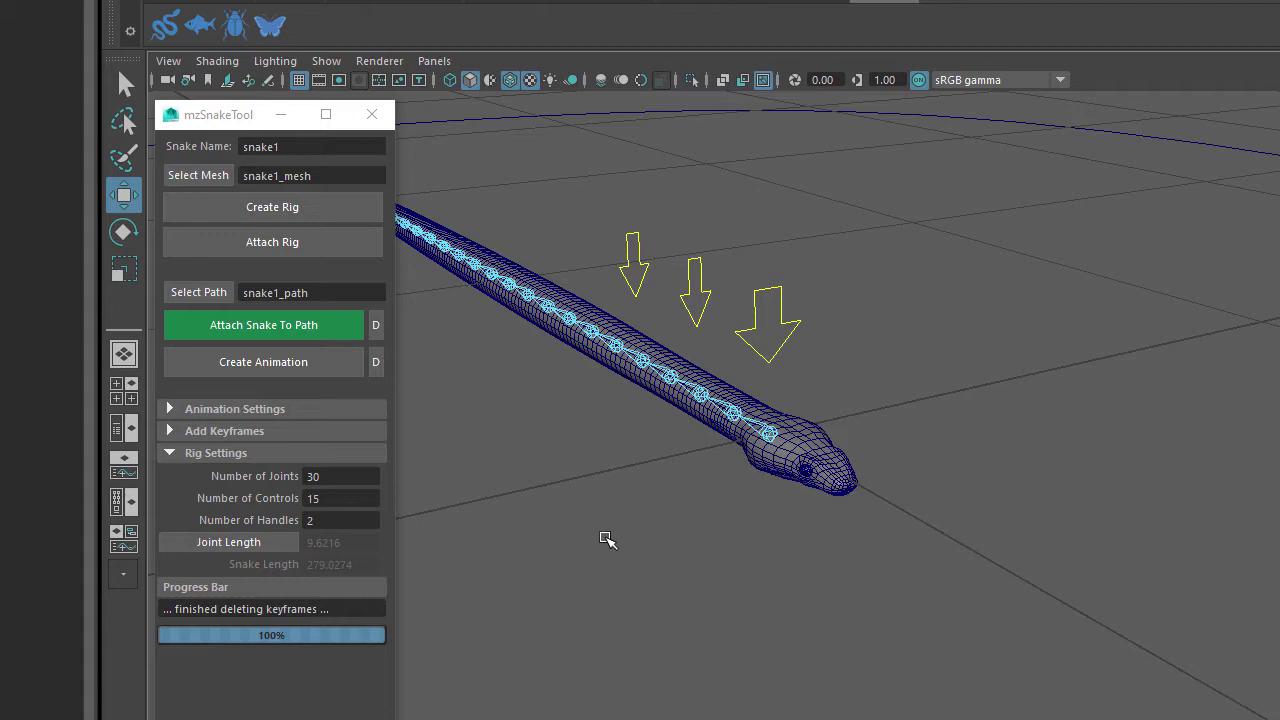
Bend the snake with the middle arrow control, then undo back to the straight pose.
{"action": "left_click", "coordinate": [777, 368]}
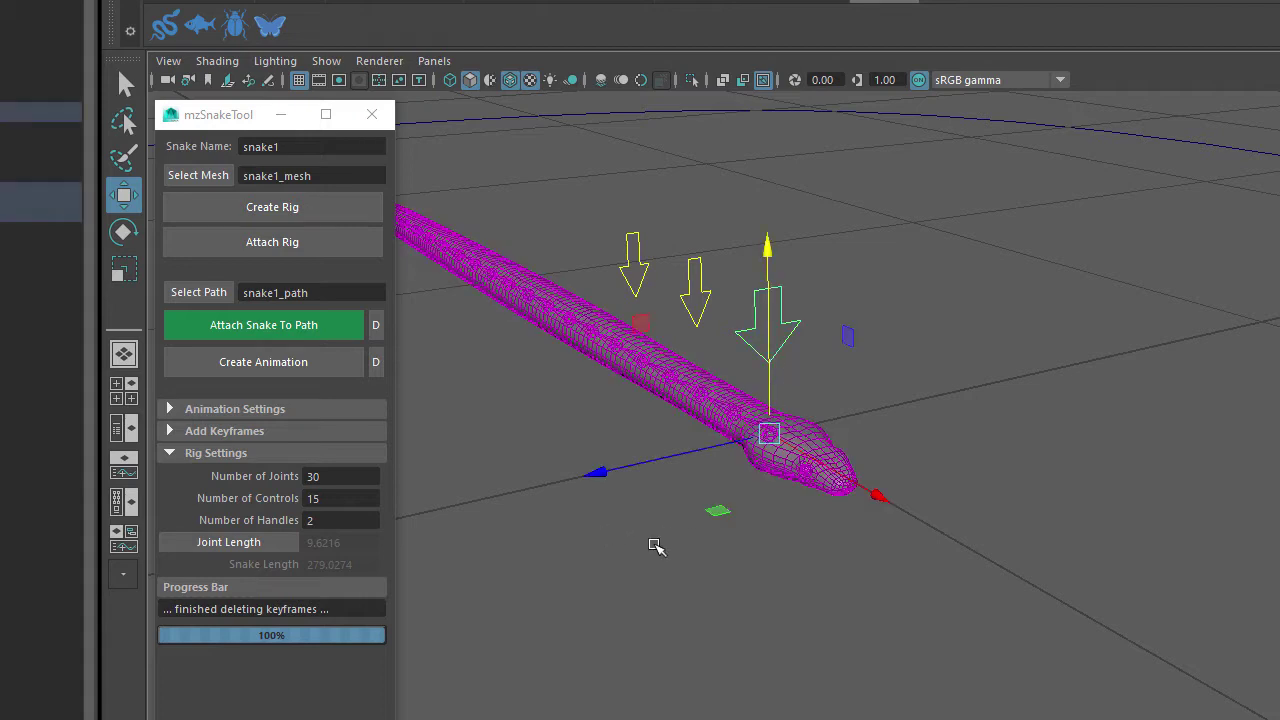
{"action": "left_click", "coordinate": [697, 318]}
{"action": "left_click", "coordinate": [636, 290]}
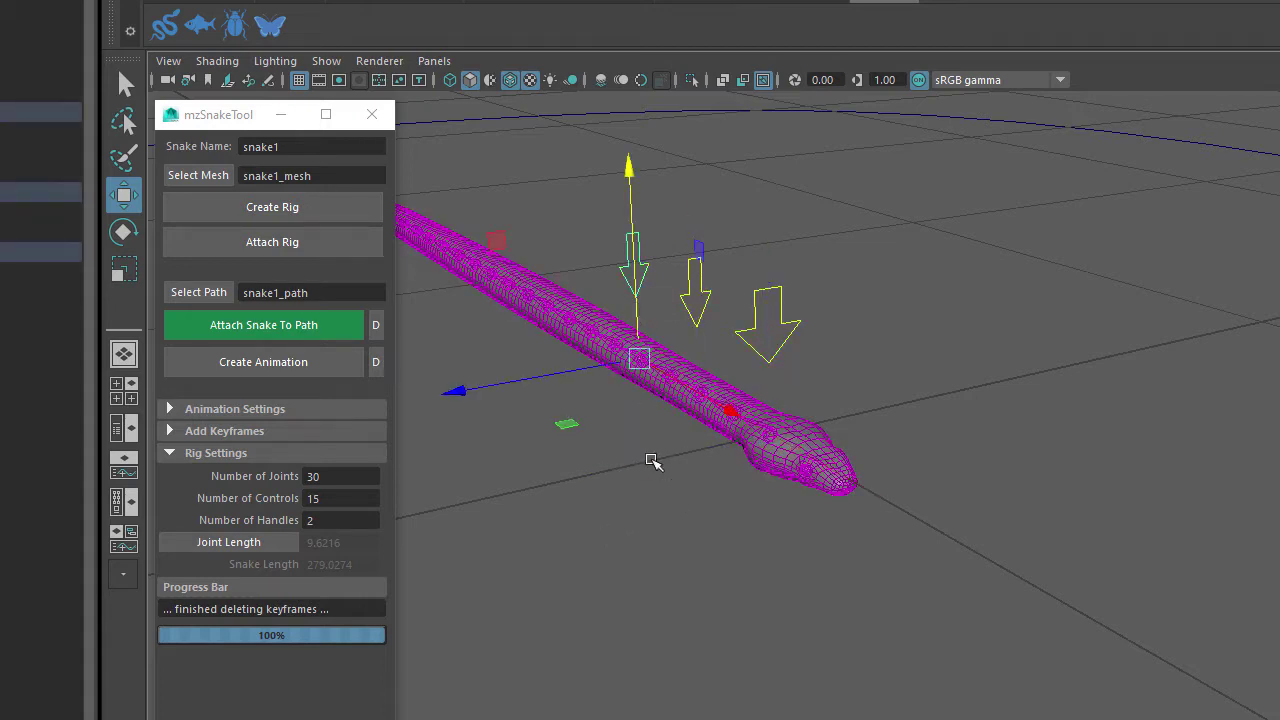
{"action": "left_click", "coordinate": [651, 497]}
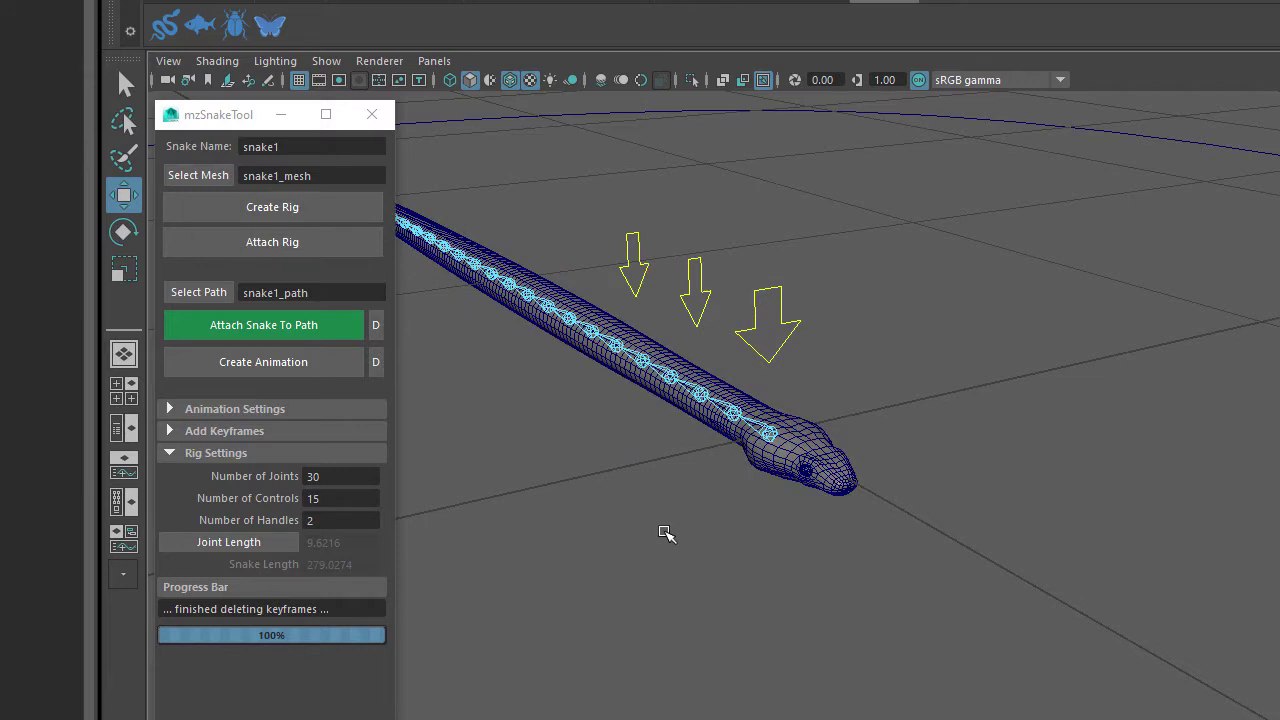
{"action": "left_click", "coordinate": [697, 318]}
{"action": "left_click_drag", "start_coordinate": [642, 410], "coordinate": [700, 357]}
{"action": "key", "text": "ctrl+z"}
{"action": "key", "text": "ctrl+z"}
{"action": "key", "text": "ctrl+z"}
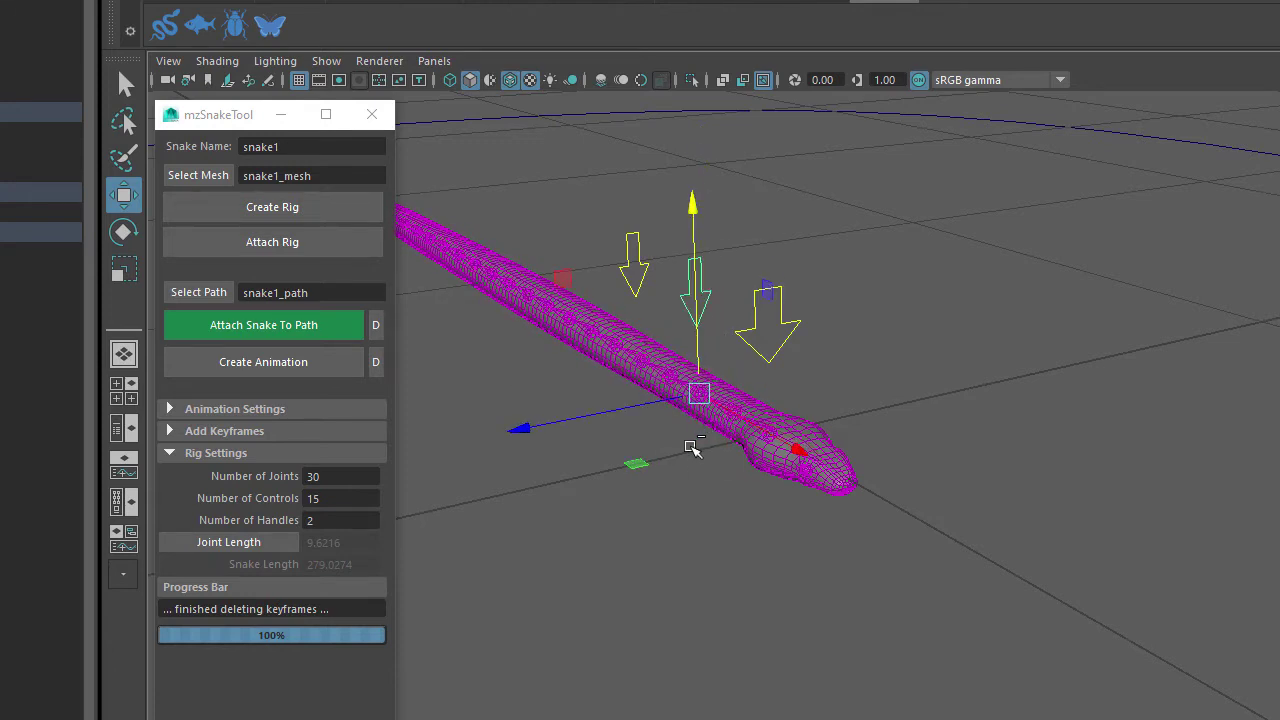
{"action": "left_click", "coordinate": [636, 514]}
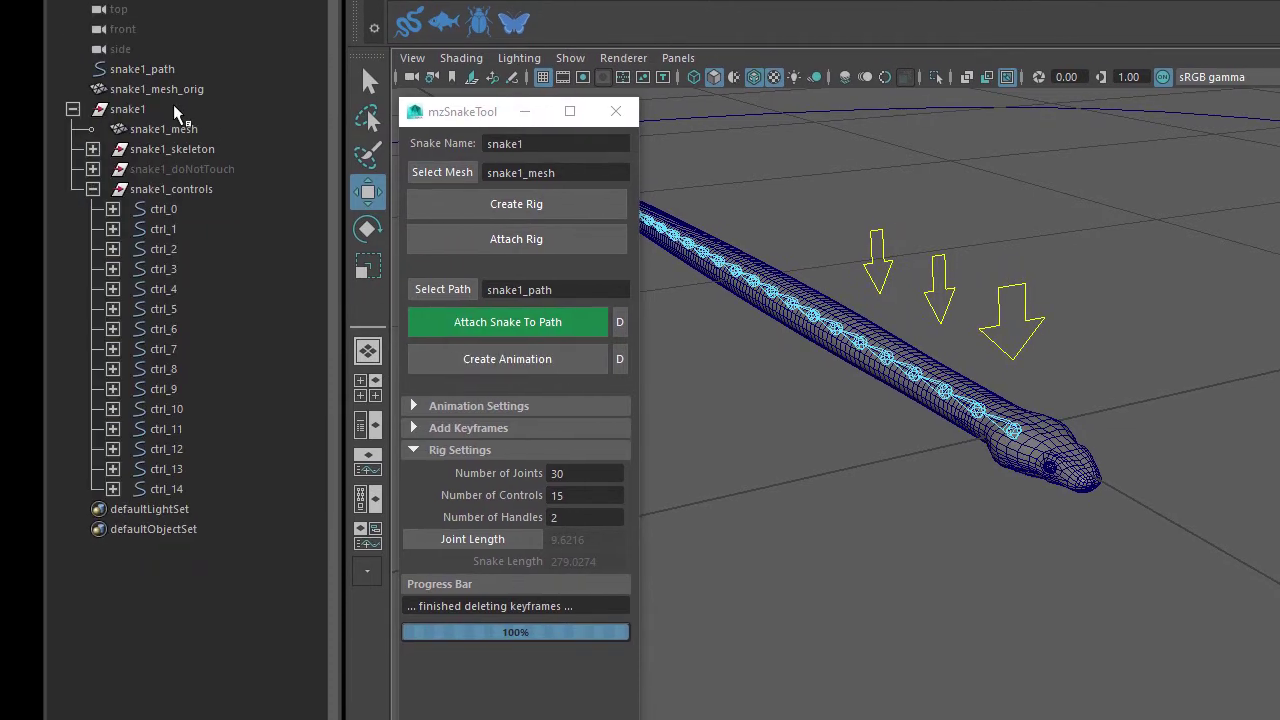
Delete the snake1 rig and load snake1_mesh_orig into the snake tool.
{"action": "left_click", "coordinate": [176, 111]}
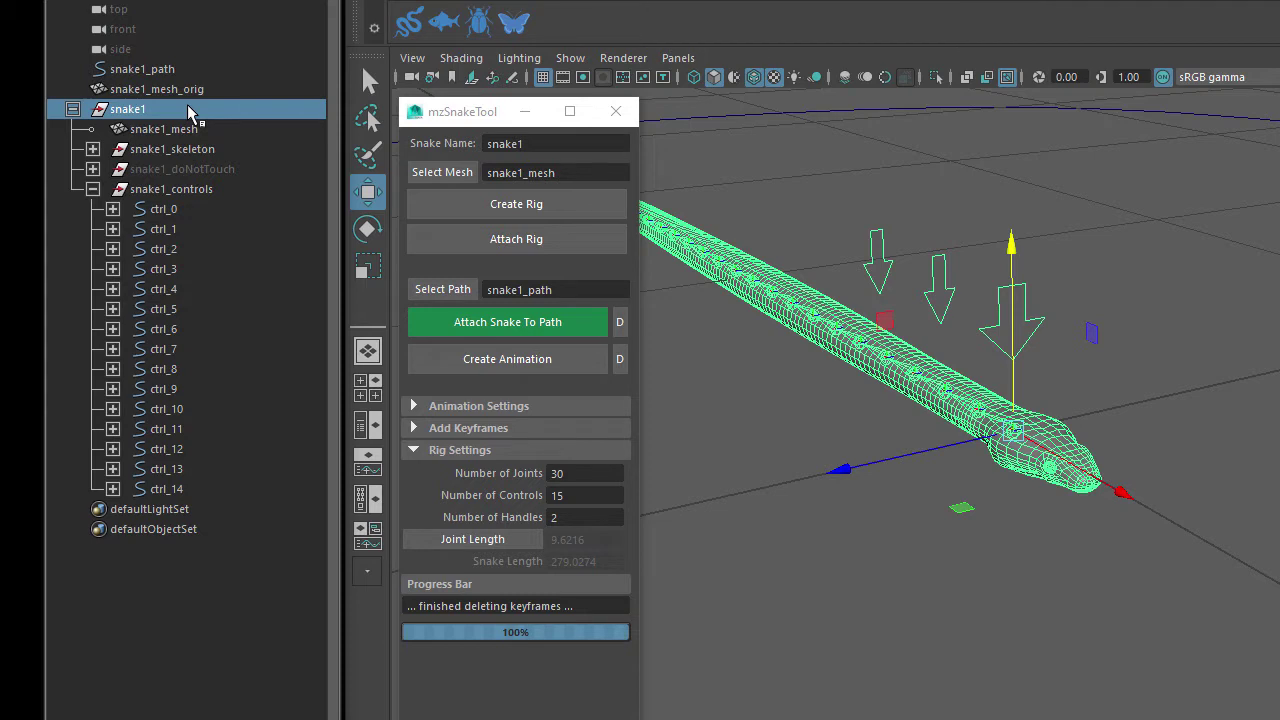
{"action": "key", "text": "Delete"}
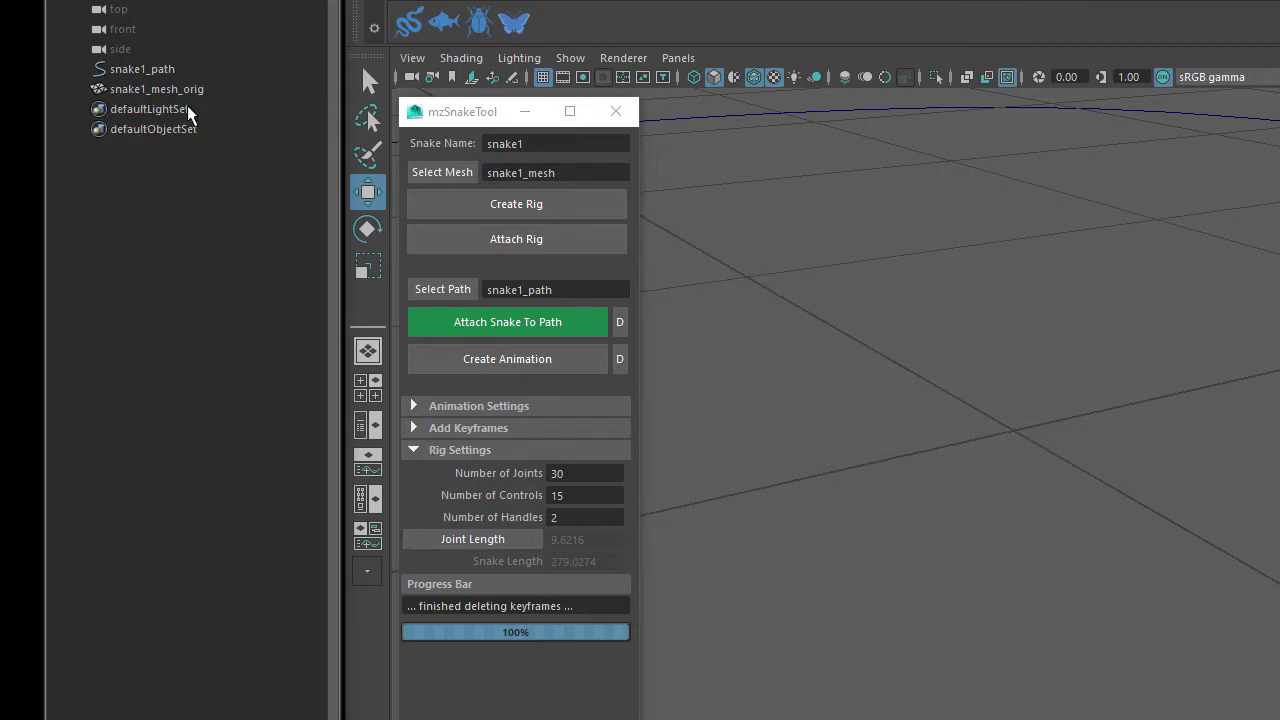
{"action": "left_click", "coordinate": [190, 89]}
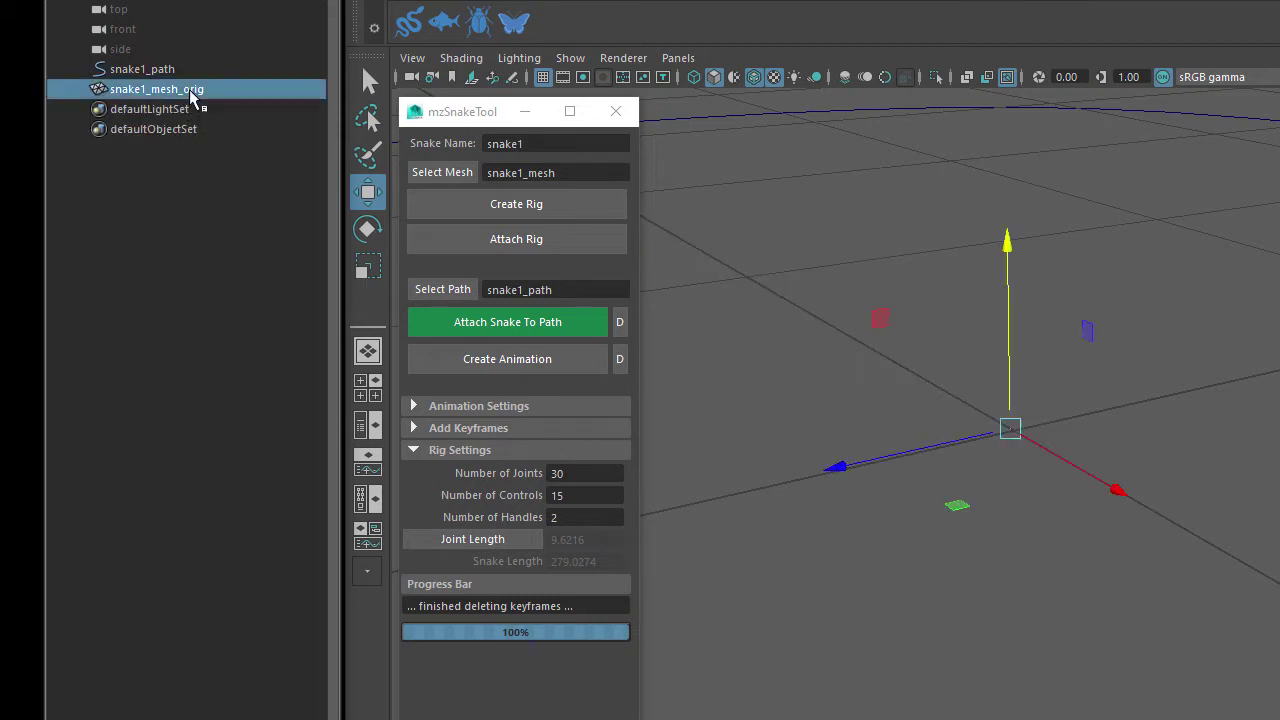
{"action": "left_click", "coordinate": [434, 176]}
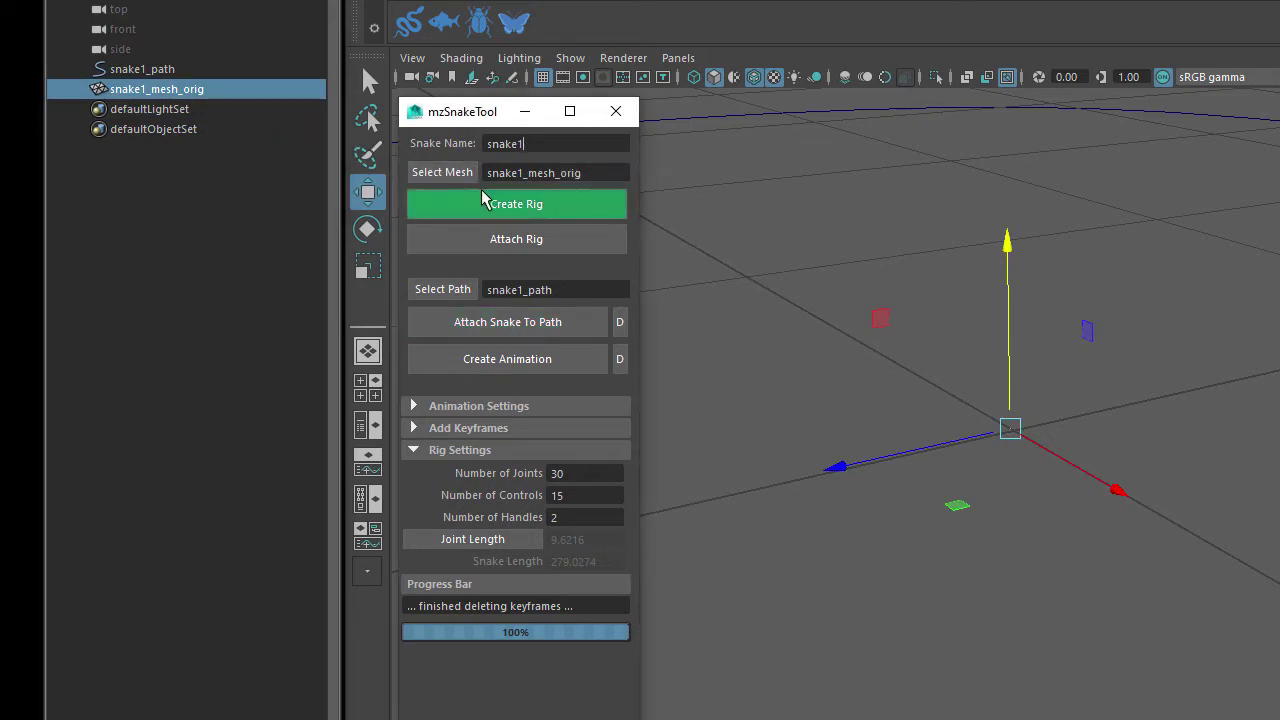
Set Rig Settings to 10 joints, 10 controls and 7 handles.
{"action": "left_click_drag", "start_coordinate": [580, 478], "coordinate": [523, 481]}
{"action": "type", "text": "10"}
{"action": "key", "text": "Tab"}
{"action": "type", "text": "10"}
{"action": "key", "text": "Tab"}
{"action": "type", "text": "7"}
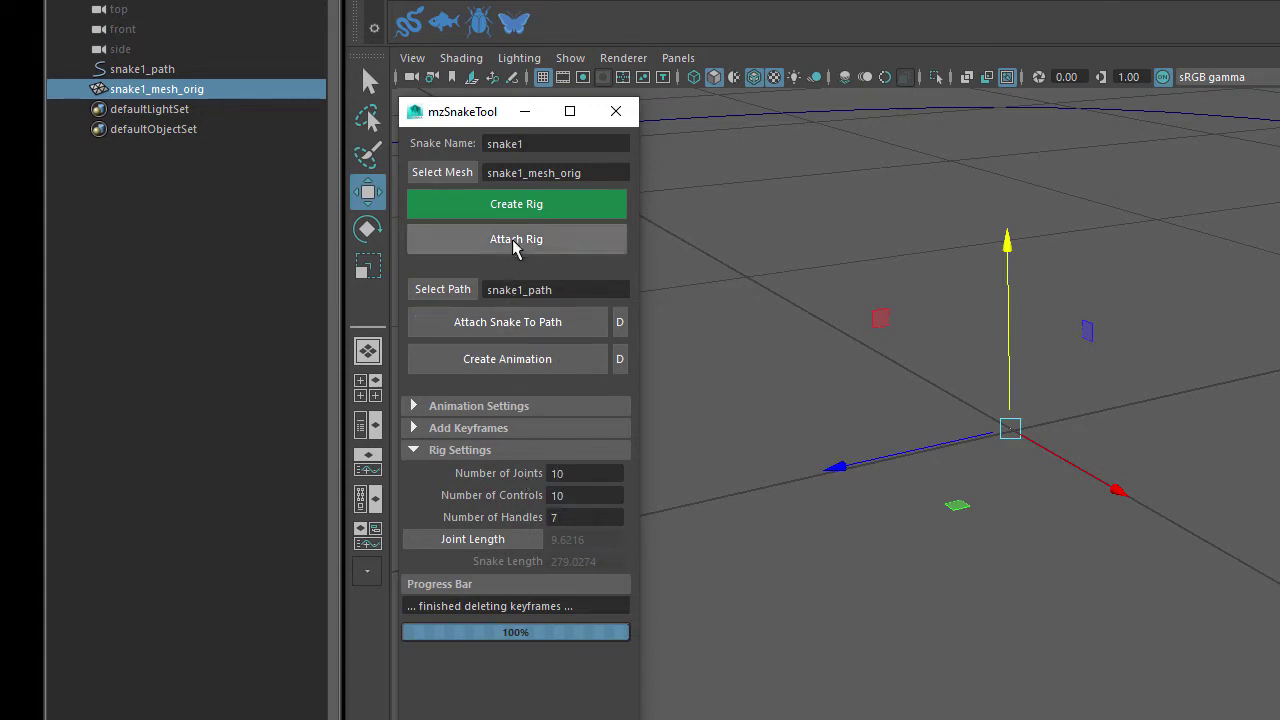
Build the 10-joint rig and enable Joint Length, selecting its 31.0030 value.
{"action": "left_click", "coordinate": [516, 205]}
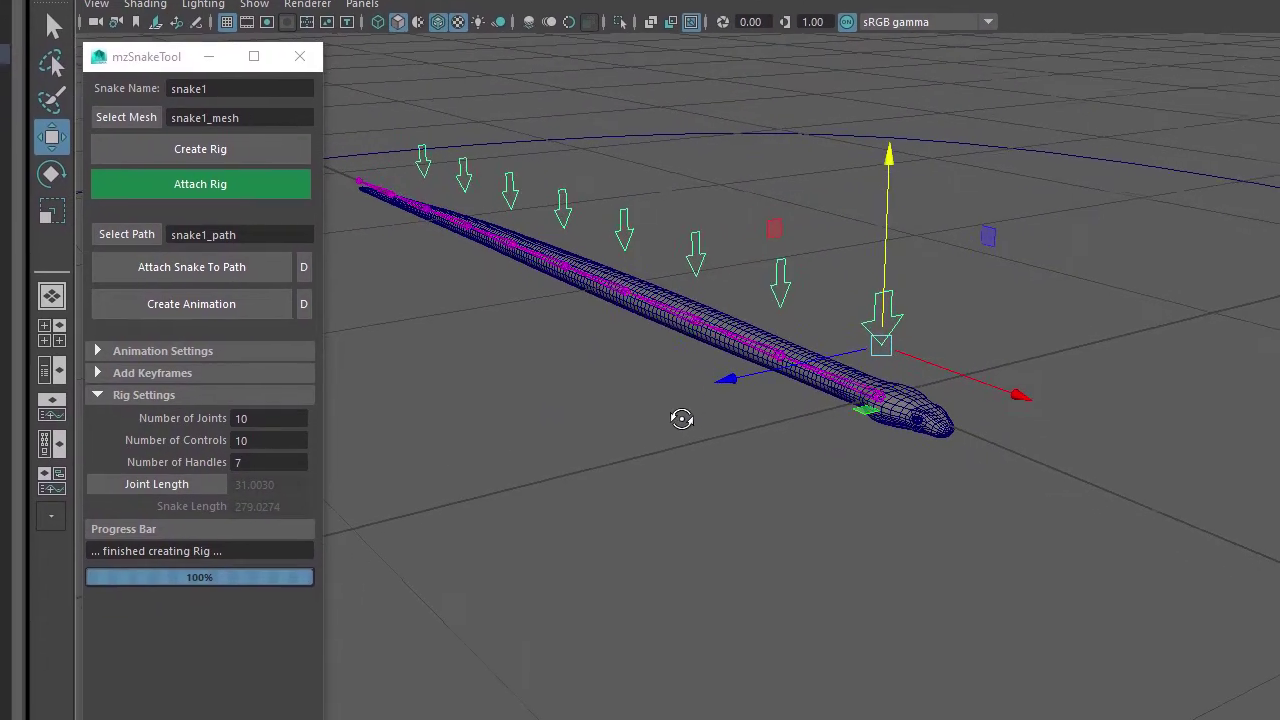
{"action": "left_click", "coordinate": [584, 474]}
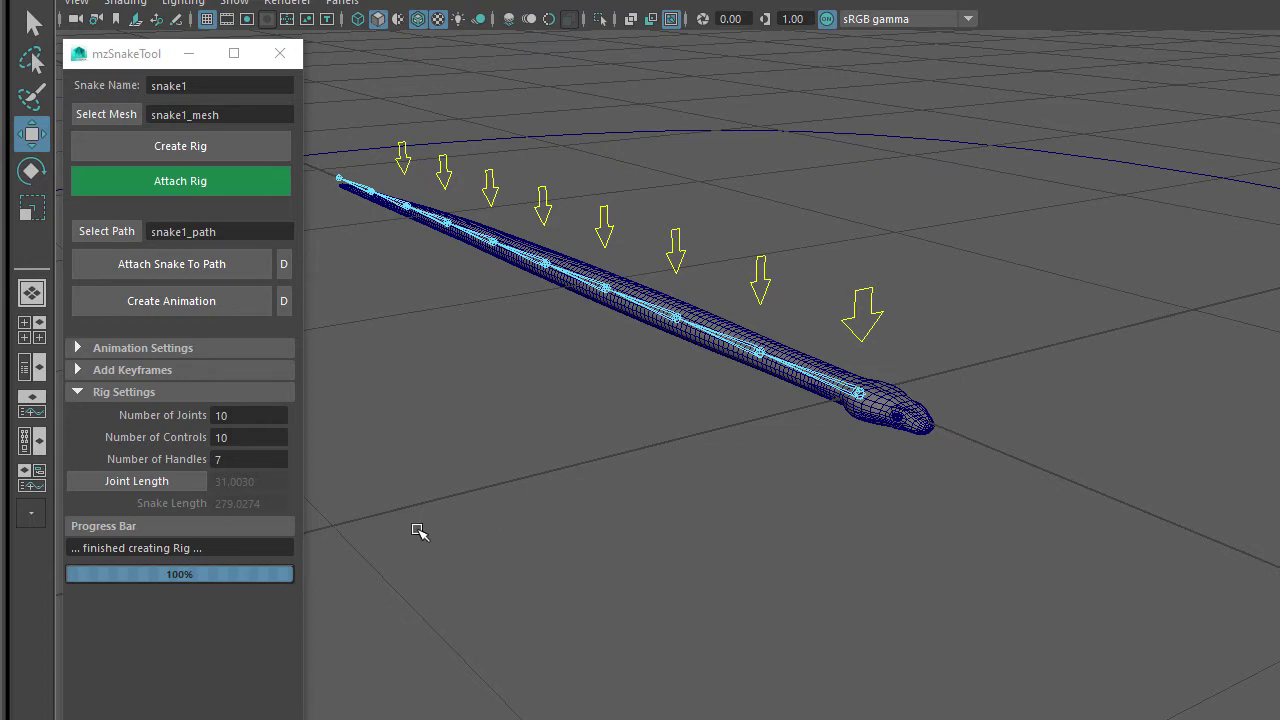
{"action": "left_click", "coordinate": [153, 483]}
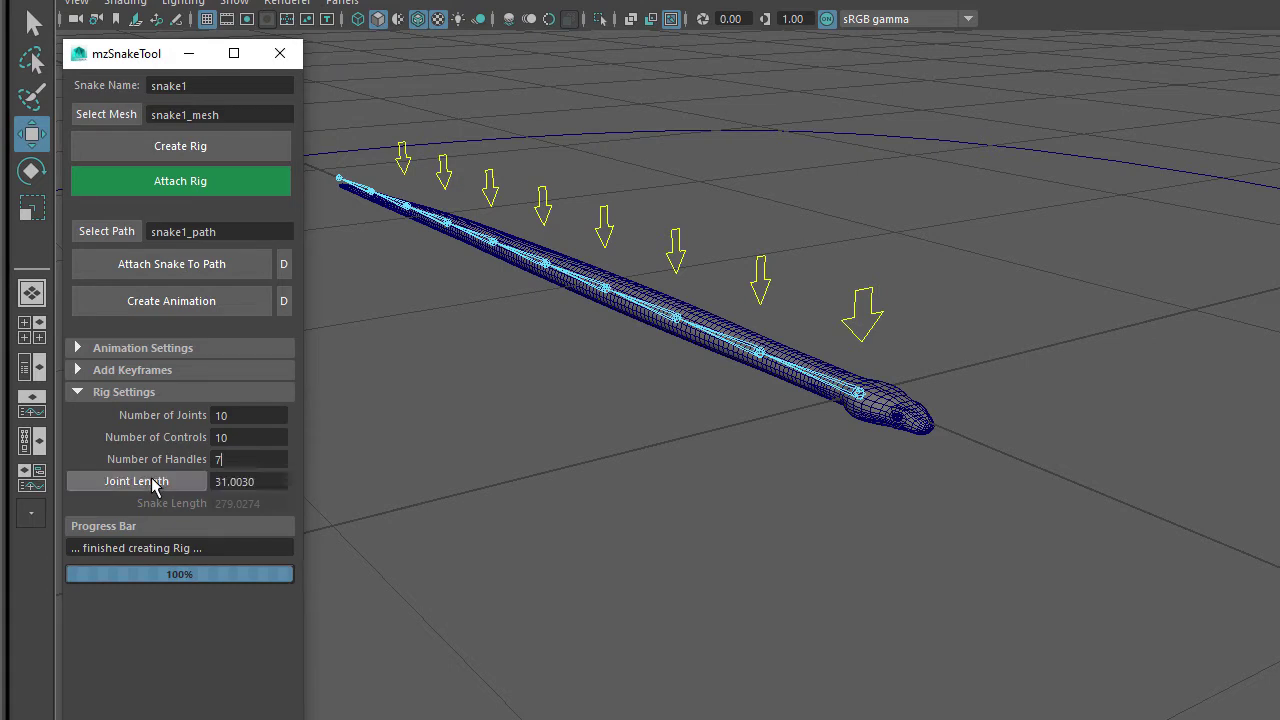
{"action": "double_click", "coordinate": [214, 487]}
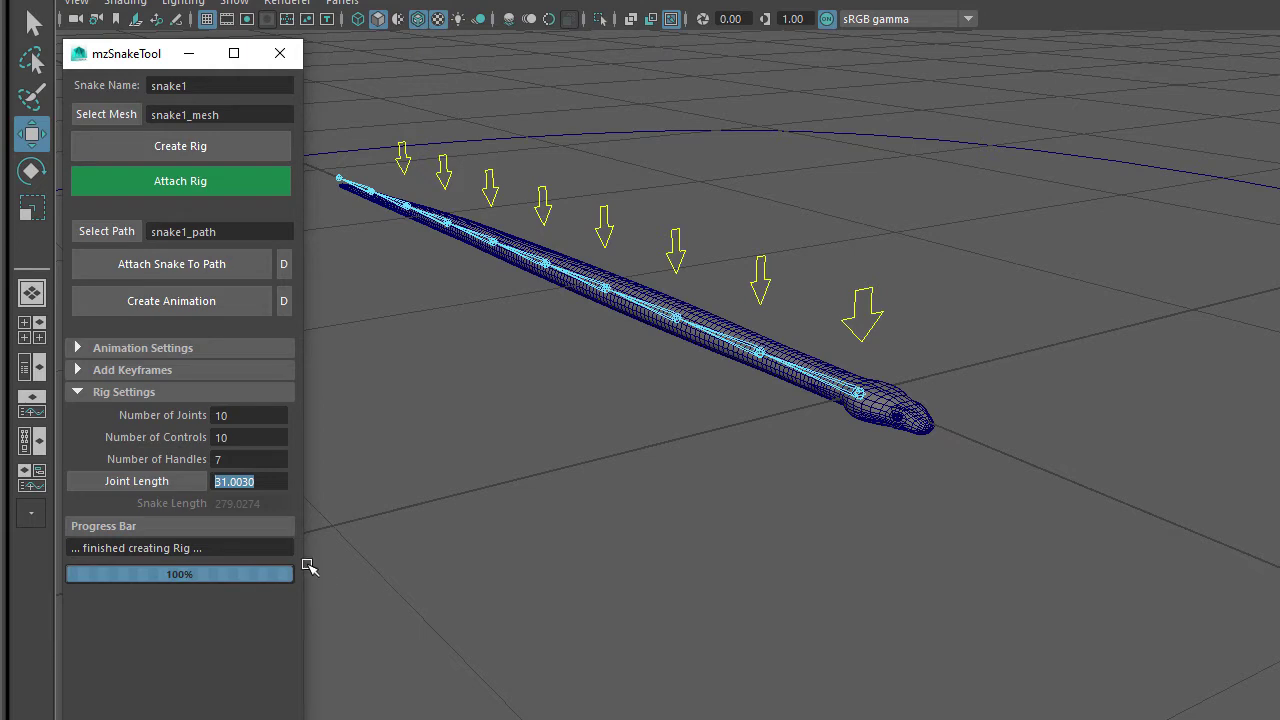
Turn off Joint Length and set 30 joints, 15 controls and 2 handles.
{"action": "left_click", "coordinate": [157, 483]}
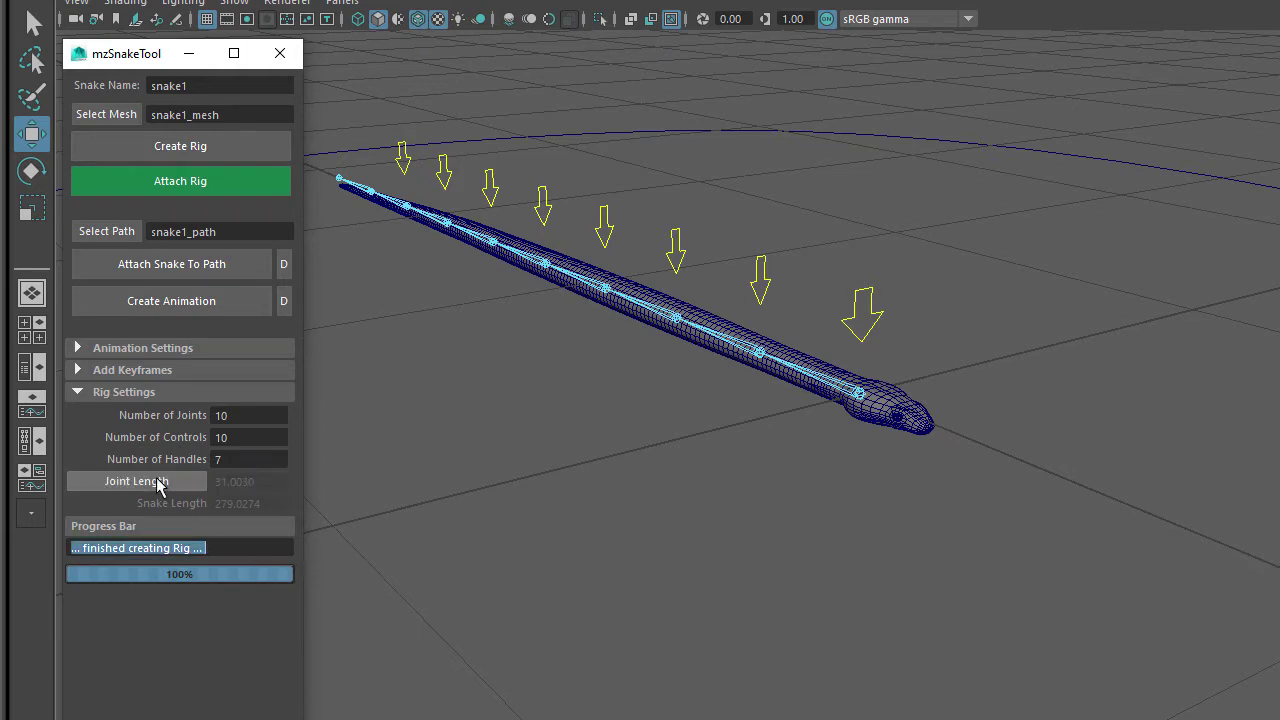
{"action": "type", "text": "30"}
{"action": "key", "text": "Tab"}
{"action": "type", "text": "15"}
{"action": "key", "text": "Tab"}
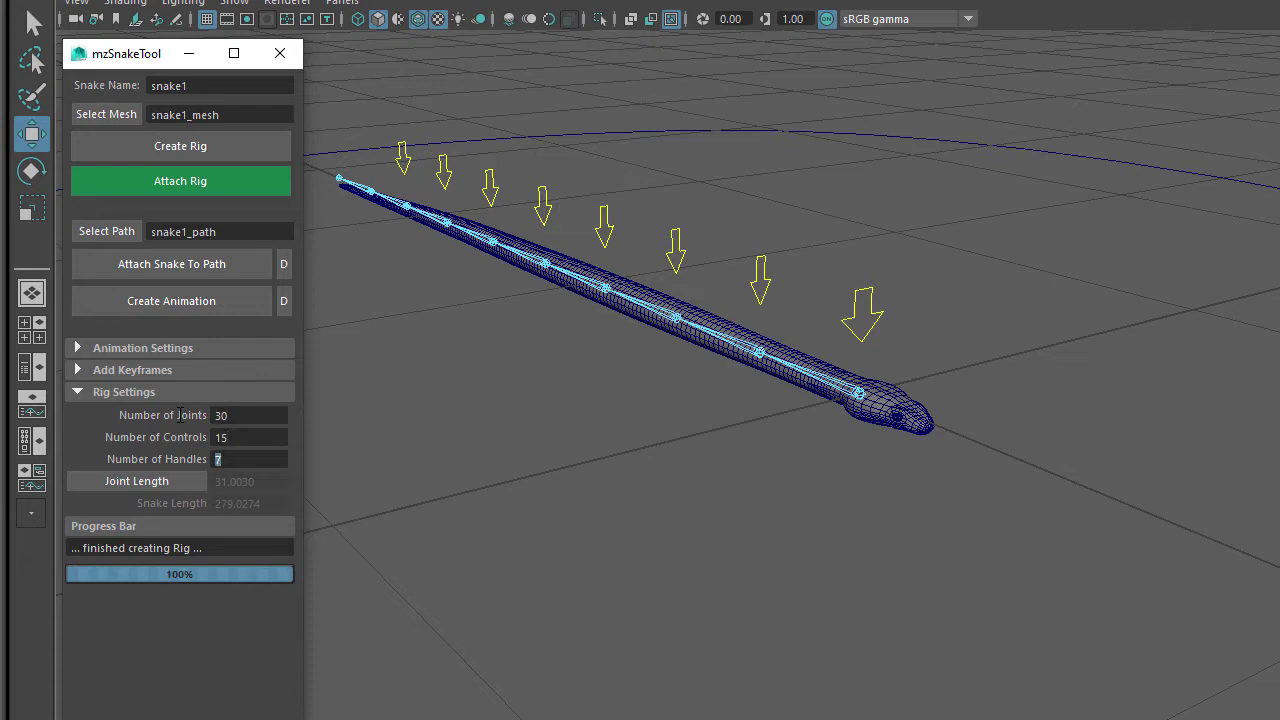
{"action": "type", "text": "2"}
{"action": "key", "text": "Tab"}
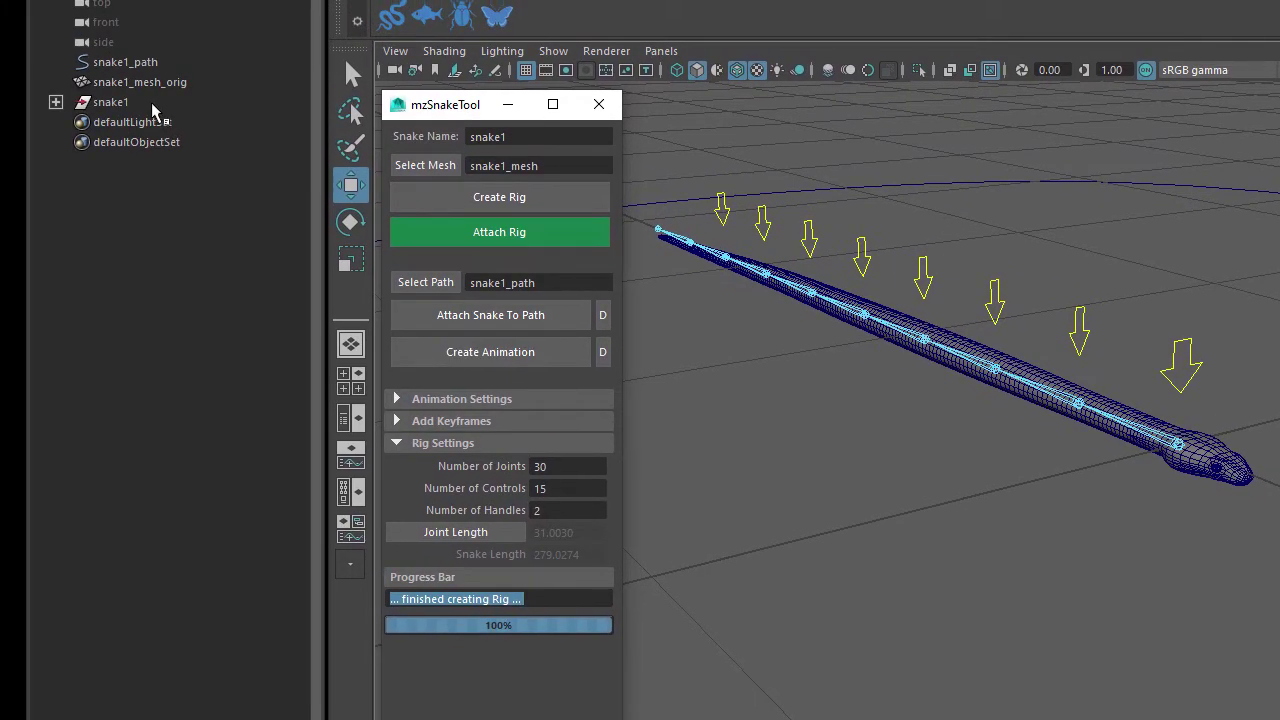
Delete the 10-joint snake1 rig and reload snake1_mesh_orig as the mesh.
{"action": "left_click", "coordinate": [151, 102]}
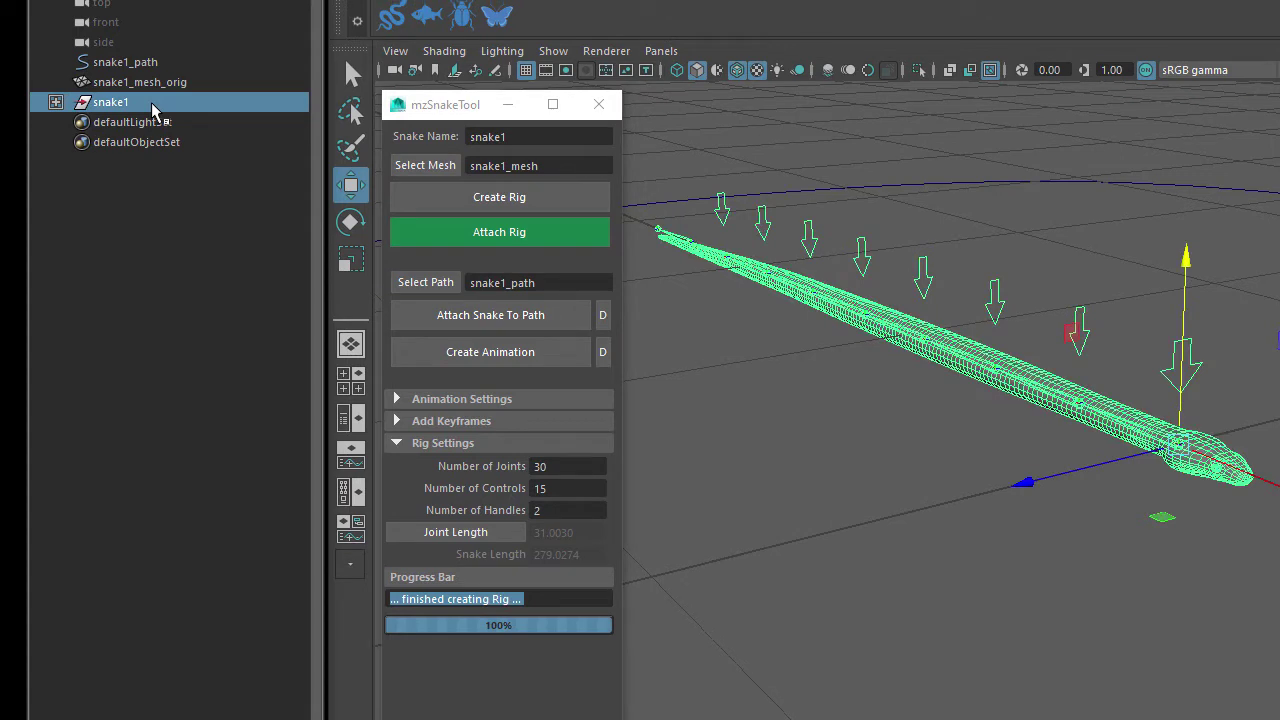
{"action": "key", "text": "Delete"}
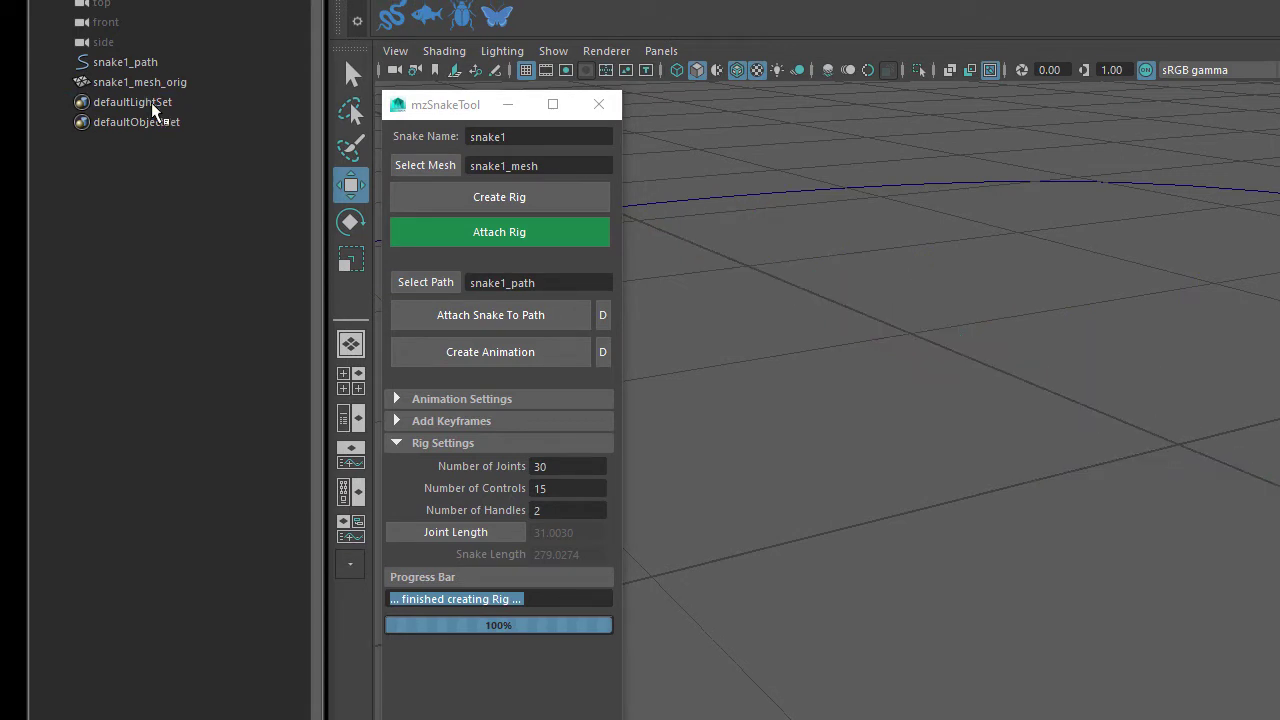
{"action": "left_click", "coordinate": [150, 85]}
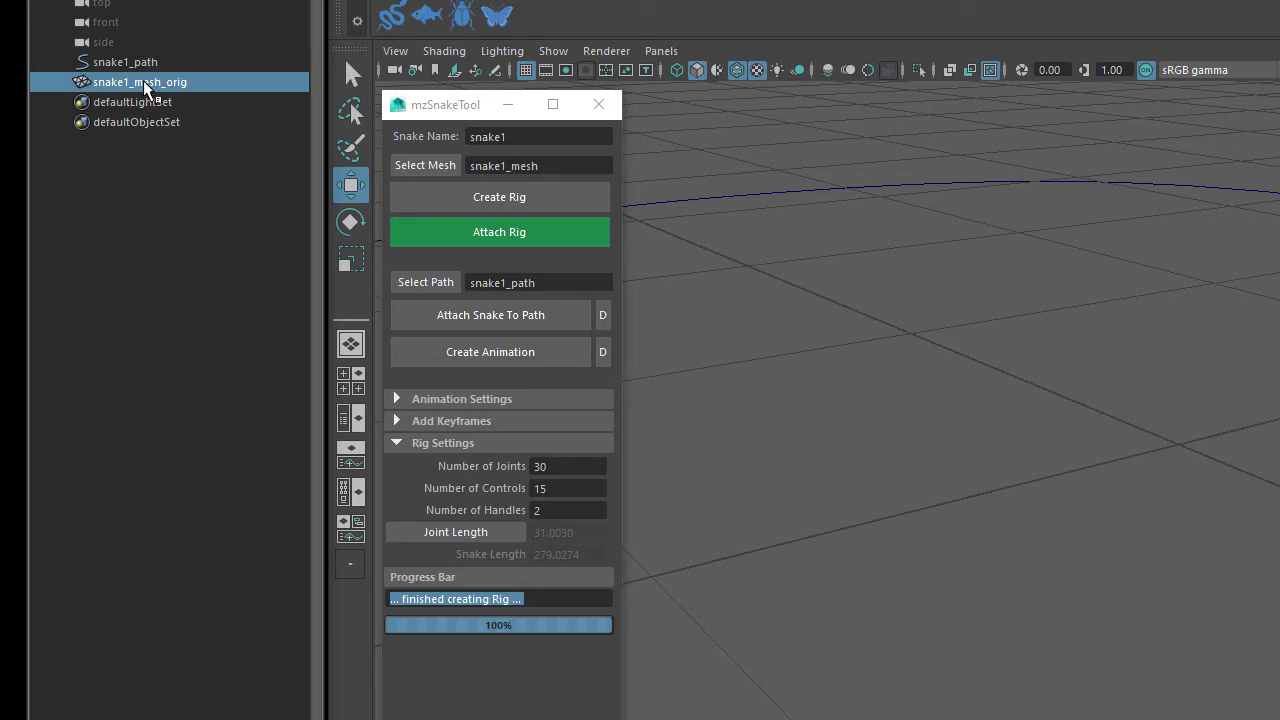
{"action": "left_click", "coordinate": [425, 168]}
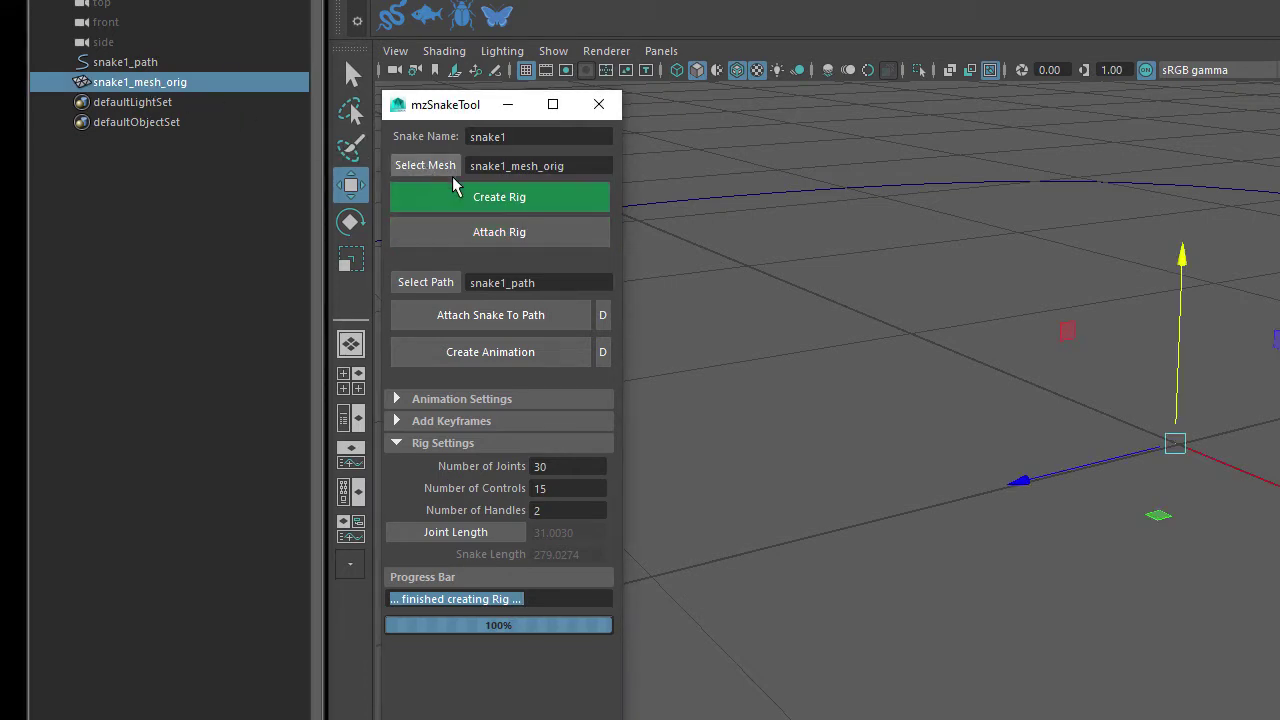
Build and bind a new 30-joint rig to snake1_mesh, then load snake1_path as its path.
{"action": "left_click", "coordinate": [508, 197]}
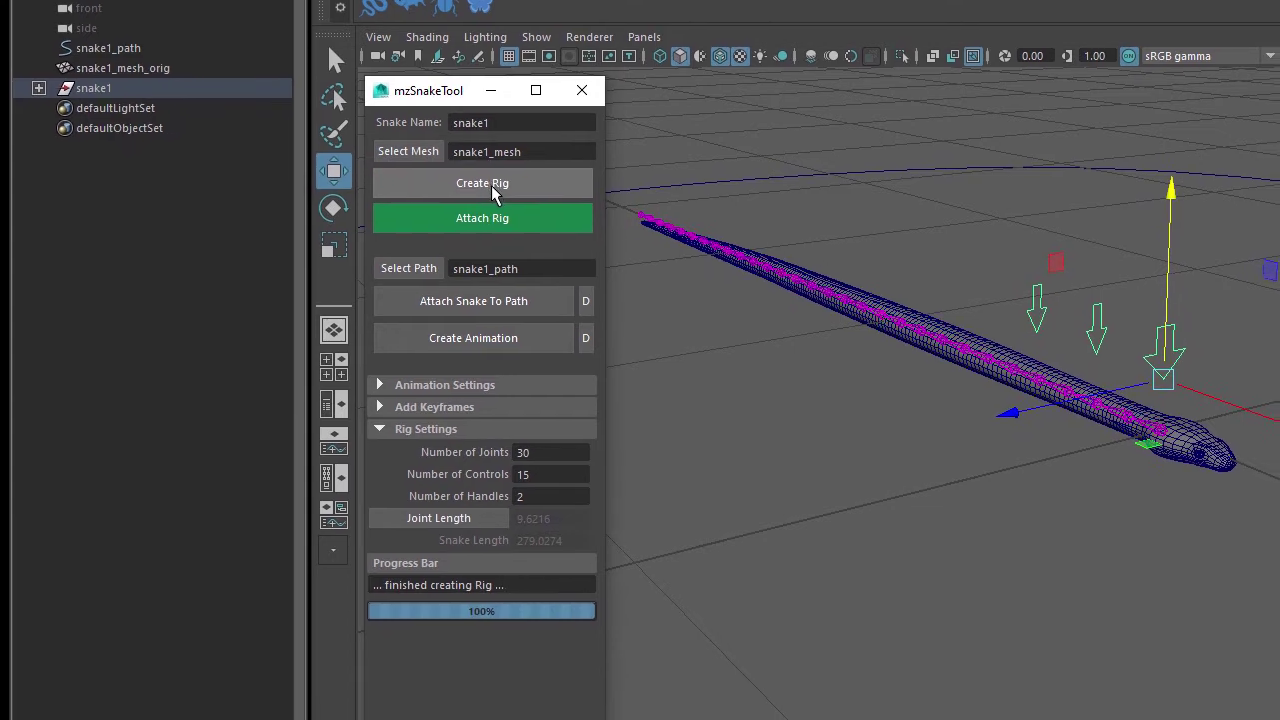
{"action": "left_click", "coordinate": [502, 232]}
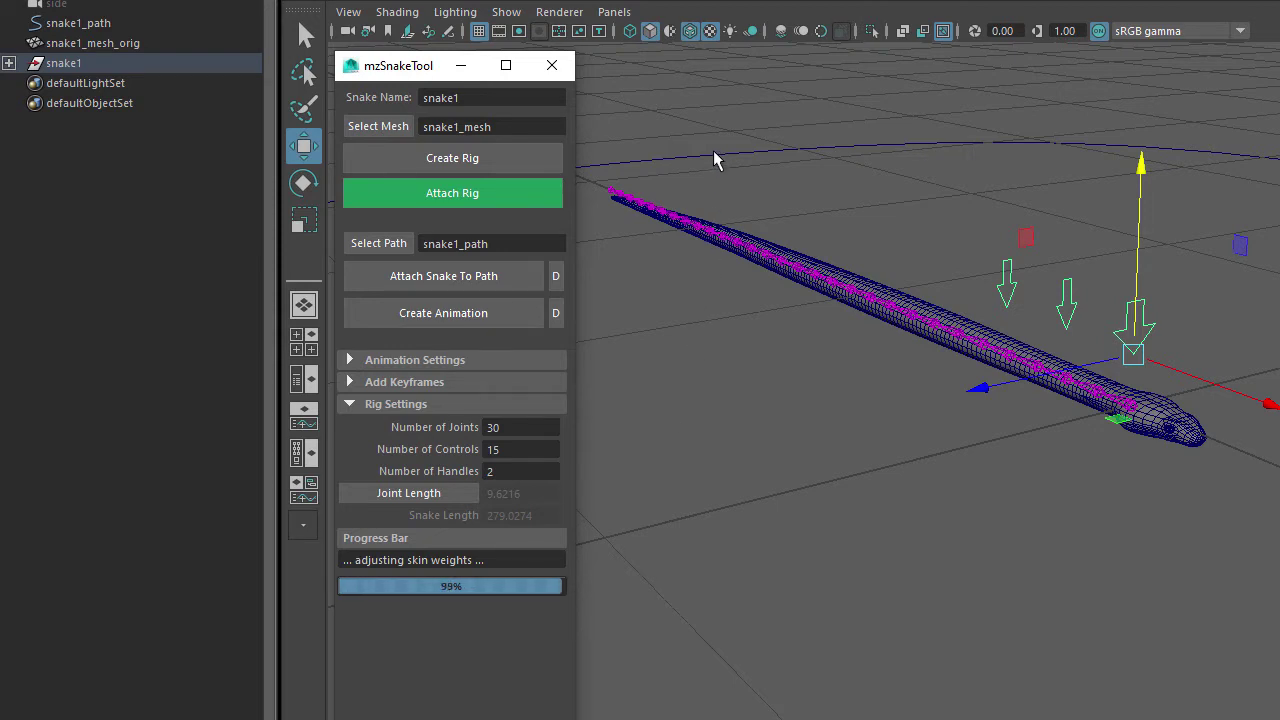
{"action": "left_click", "coordinate": [632, 203]}
{"action": "left_click", "coordinate": [380, 246]}
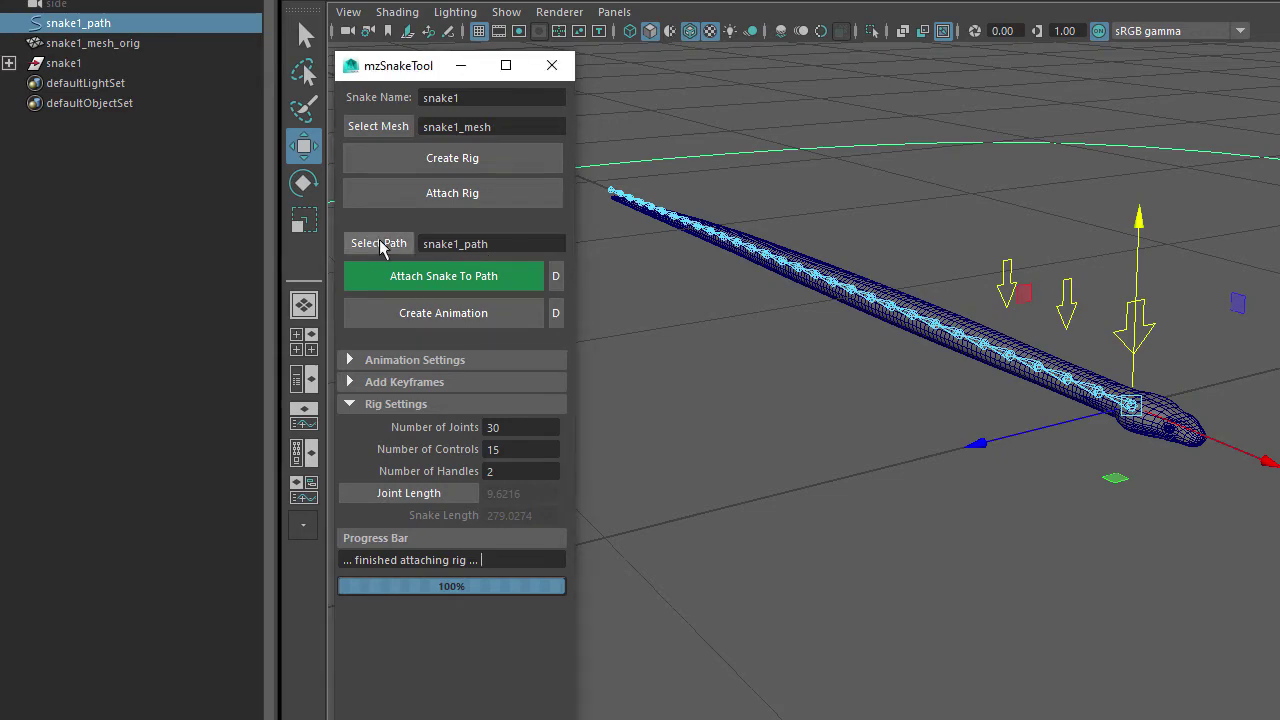
Attach the snake to snake1_path and generate its slithering keyframes.
{"action": "left_click", "coordinate": [443, 280]}
{"action": "left_click", "coordinate": [428, 313]}
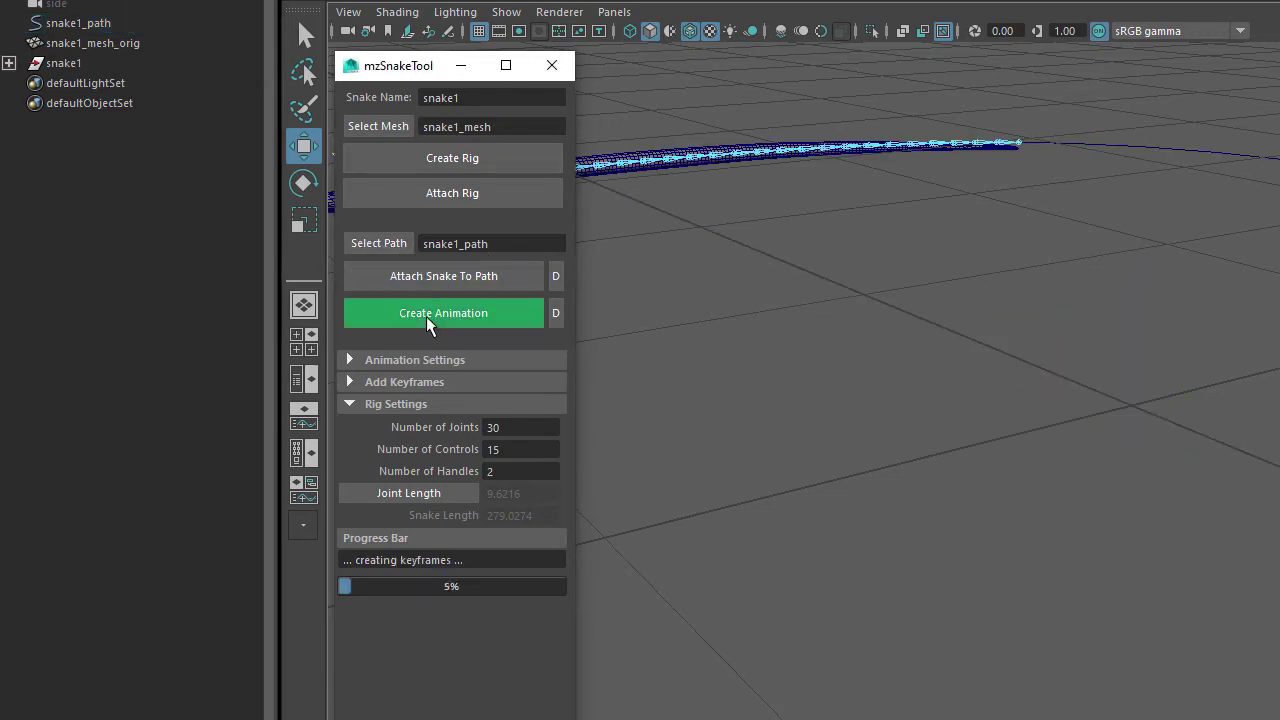
{"action": "left_click_drag", "start_coordinate": [770, 429], "coordinate": [820, 420], "text": "alt"}
Collapse Rig Settings and expand Animation Settings, showing End Frame 2000.0.
{"action": "left_click", "coordinate": [368, 404]}
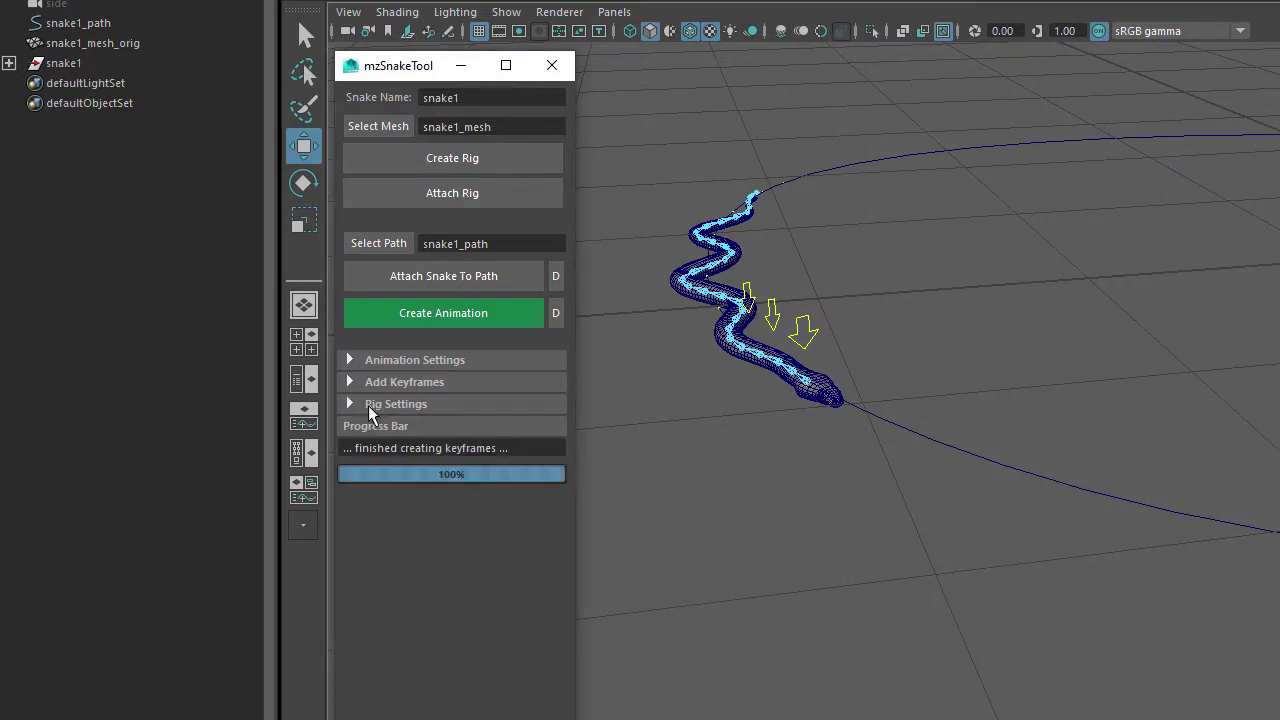
{"action": "left_click_drag", "start_coordinate": [731, 463], "coordinate": [606, 471], "text": "alt"}
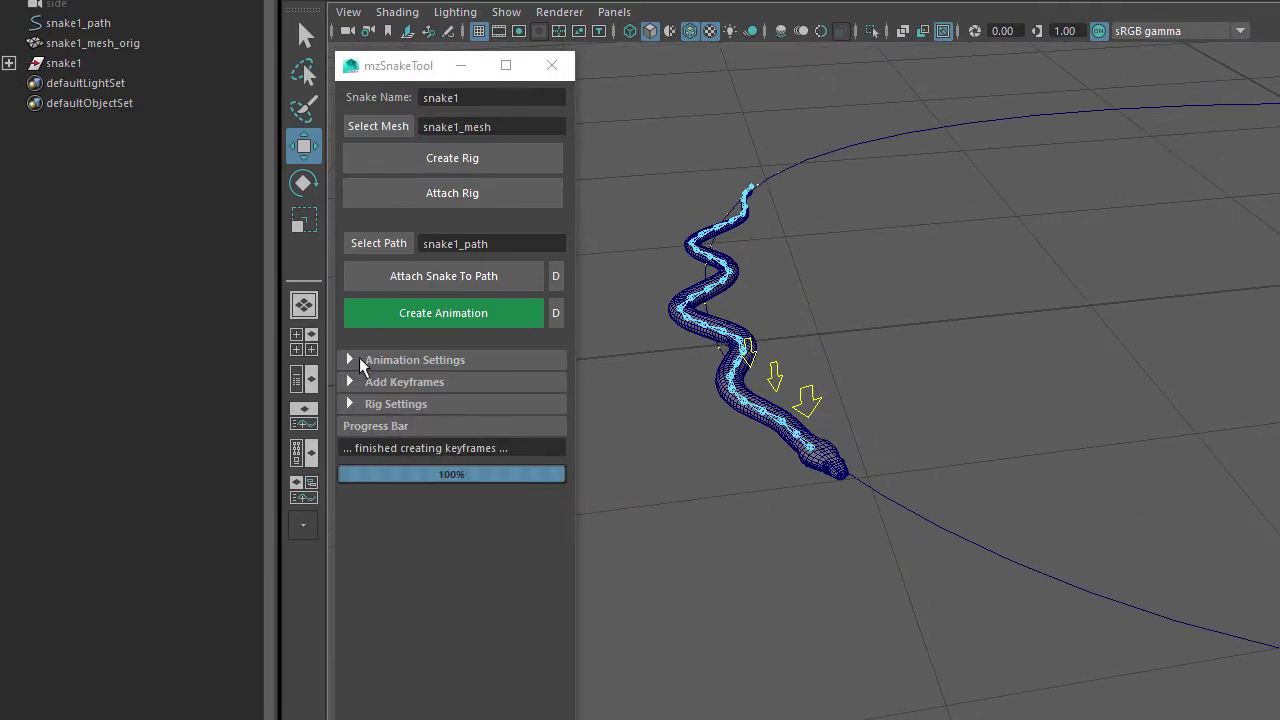
{"action": "left_click", "coordinate": [361, 358]}
{"action": "mouse_move", "coordinate": [809, 449]}
{"action": "left_mouse_down", "text": "alt"}
{"action": "mouse_move", "coordinate": [806, 414]}
{"action": "mouse_move", "coordinate": [843, 443]}
{"action": "mouse_move", "coordinate": [815, 425]}
{"action": "left_mouse_up", "text": "alt"}
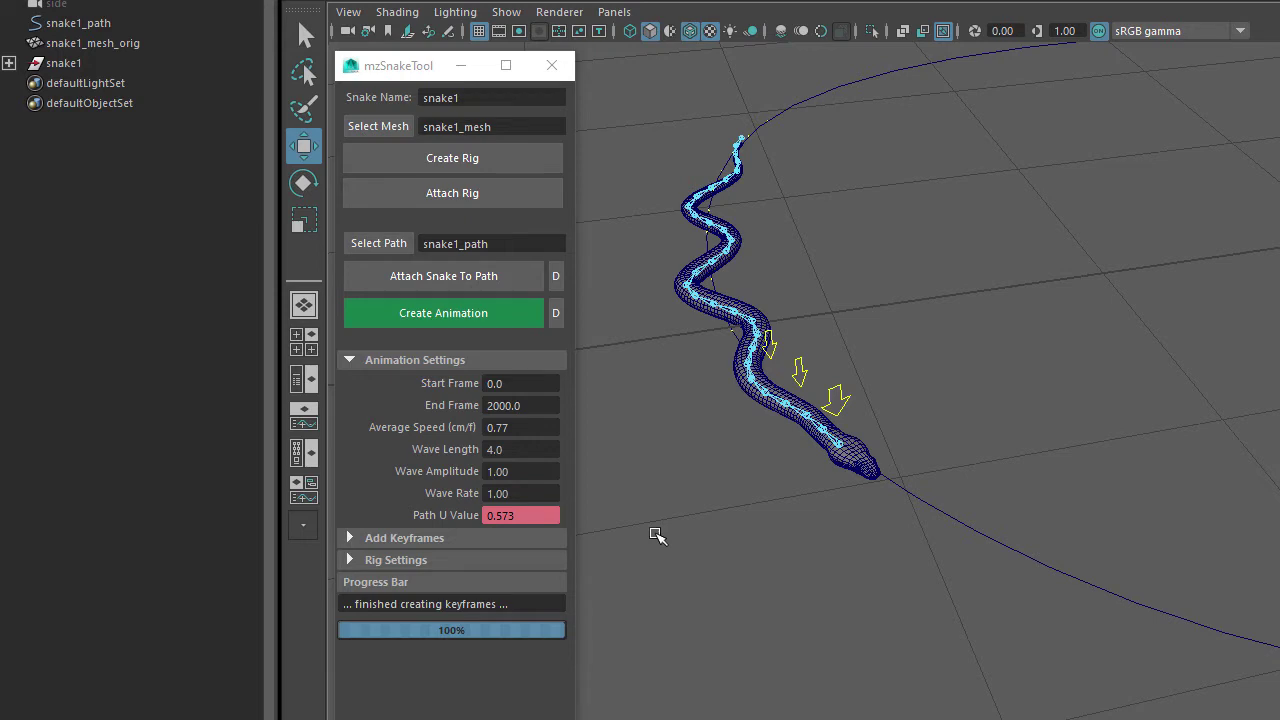
Go to frame 2000 and confirm the snake reaches the path end at Path U 1.000.
{"action": "left_click", "coordinate": [500, 405]}
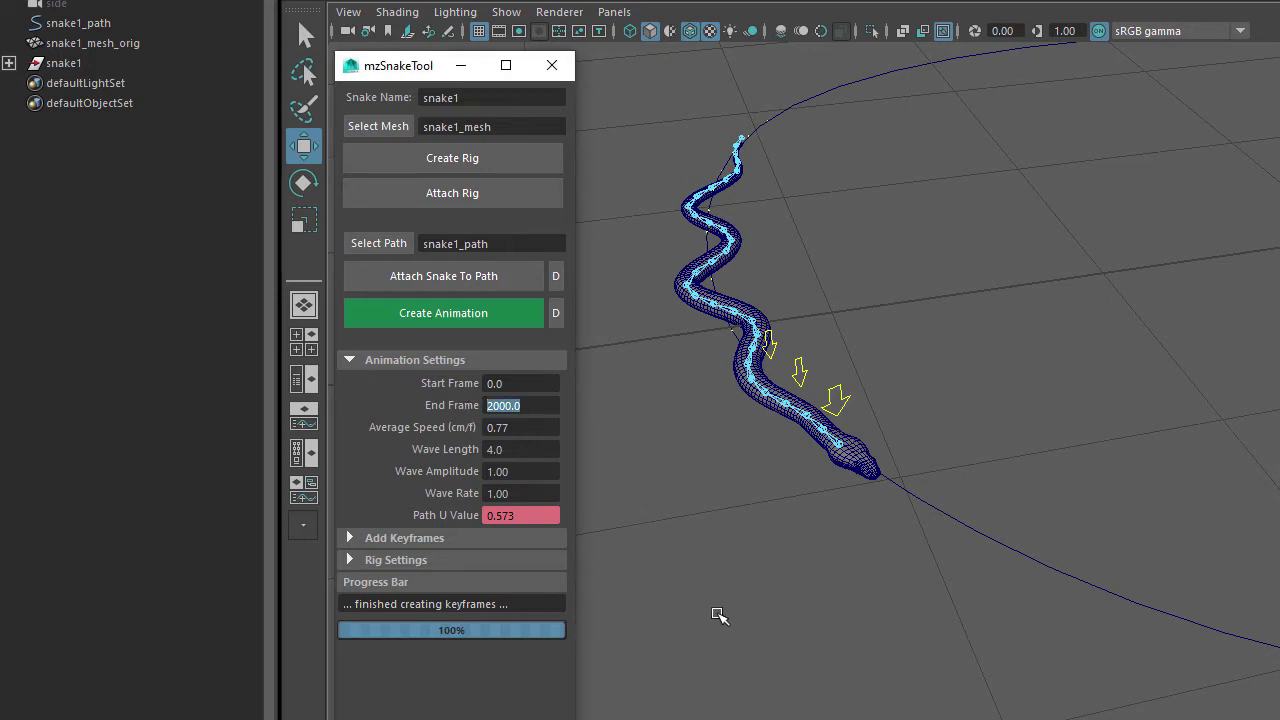
{"action": "key", "text": "alt+shift+v"}
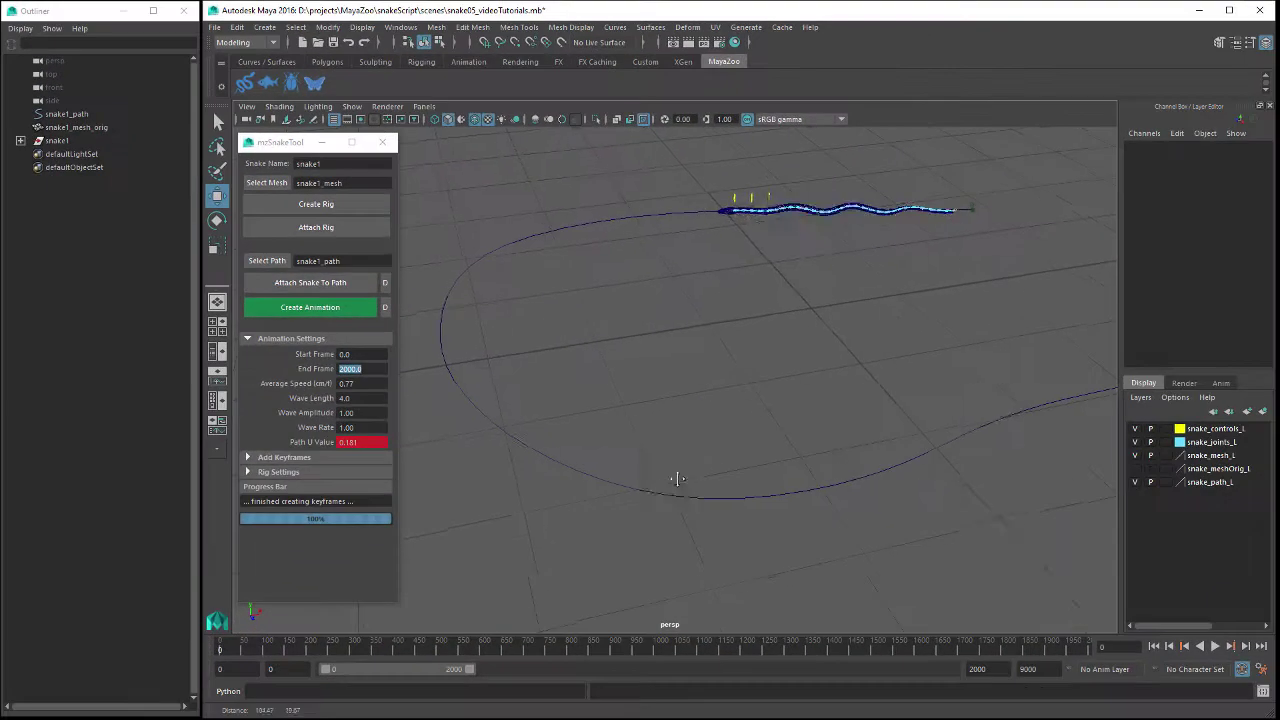
{"action": "scroll", "coordinate": [955, 572], "scroll_direction": "up", "scroll_amount": 1}
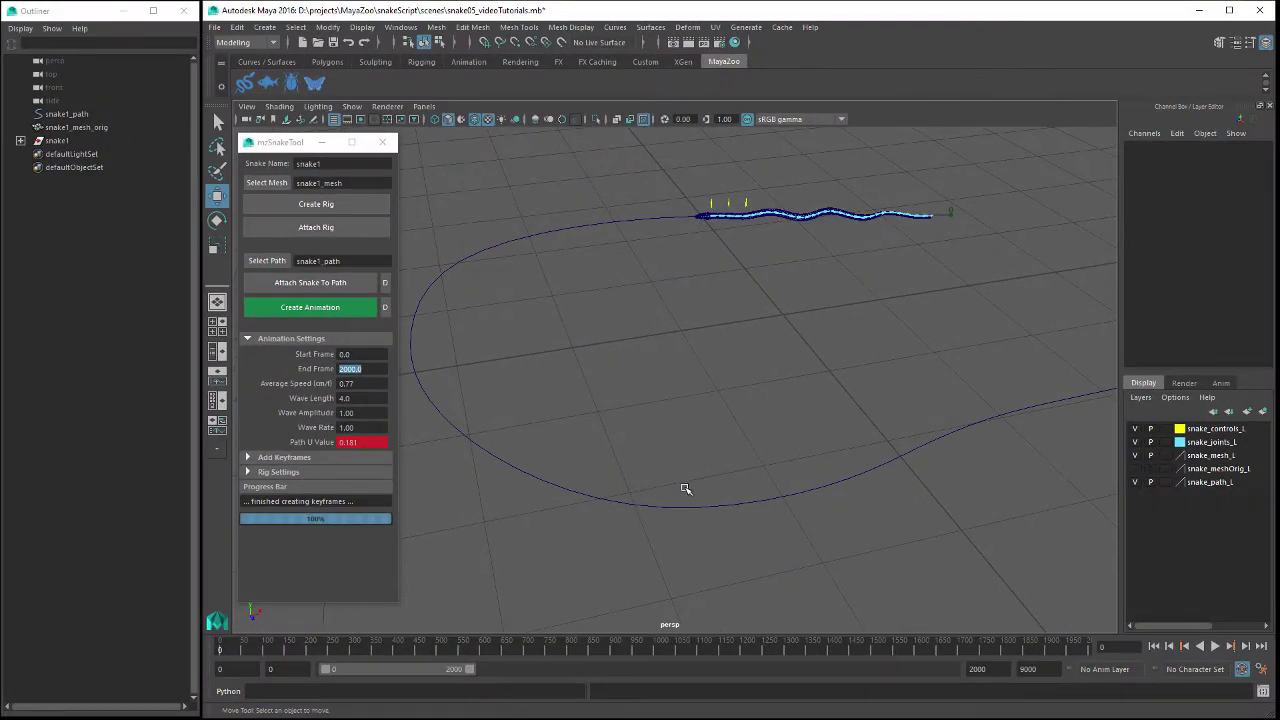
{"action": "left_click", "coordinate": [1083, 646]}
{"action": "left_click_drag", "start_coordinate": [943, 506], "coordinate": [840, 452], "text": "alt"}
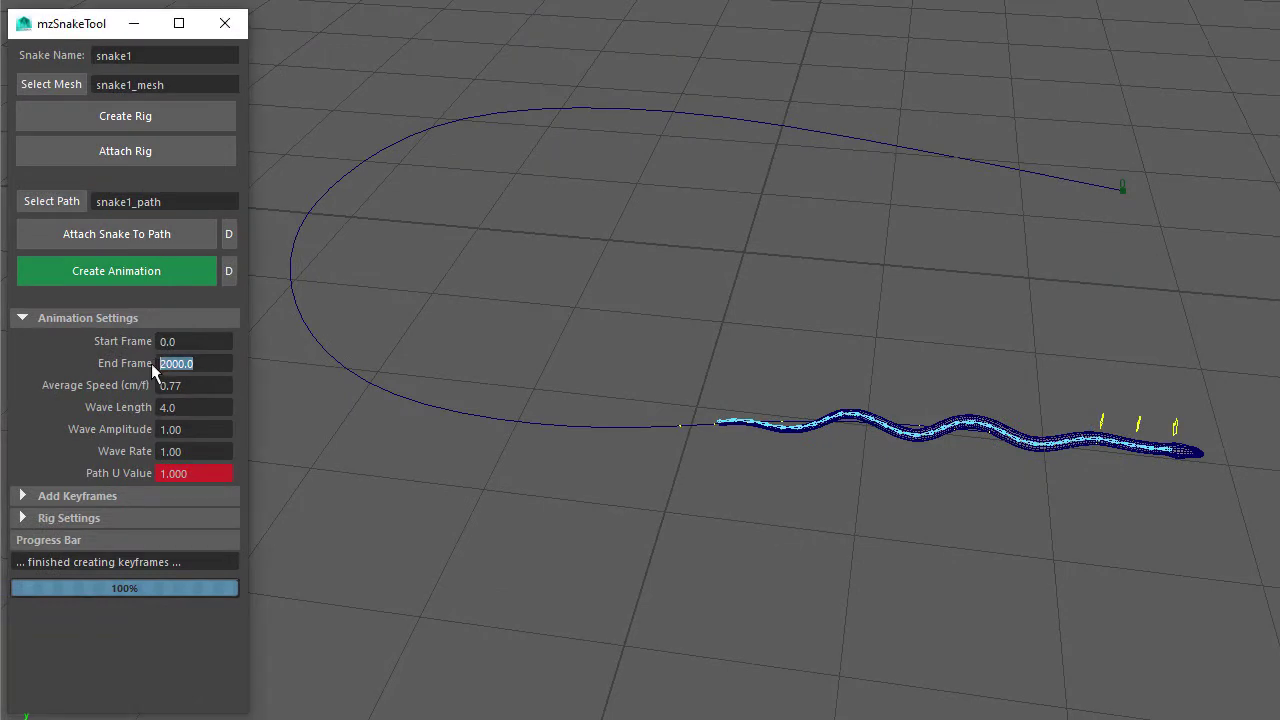
Set End Frame to 500 and play back the existing animation.
{"action": "type", "text": "500"}
{"action": "key", "text": "Return"}
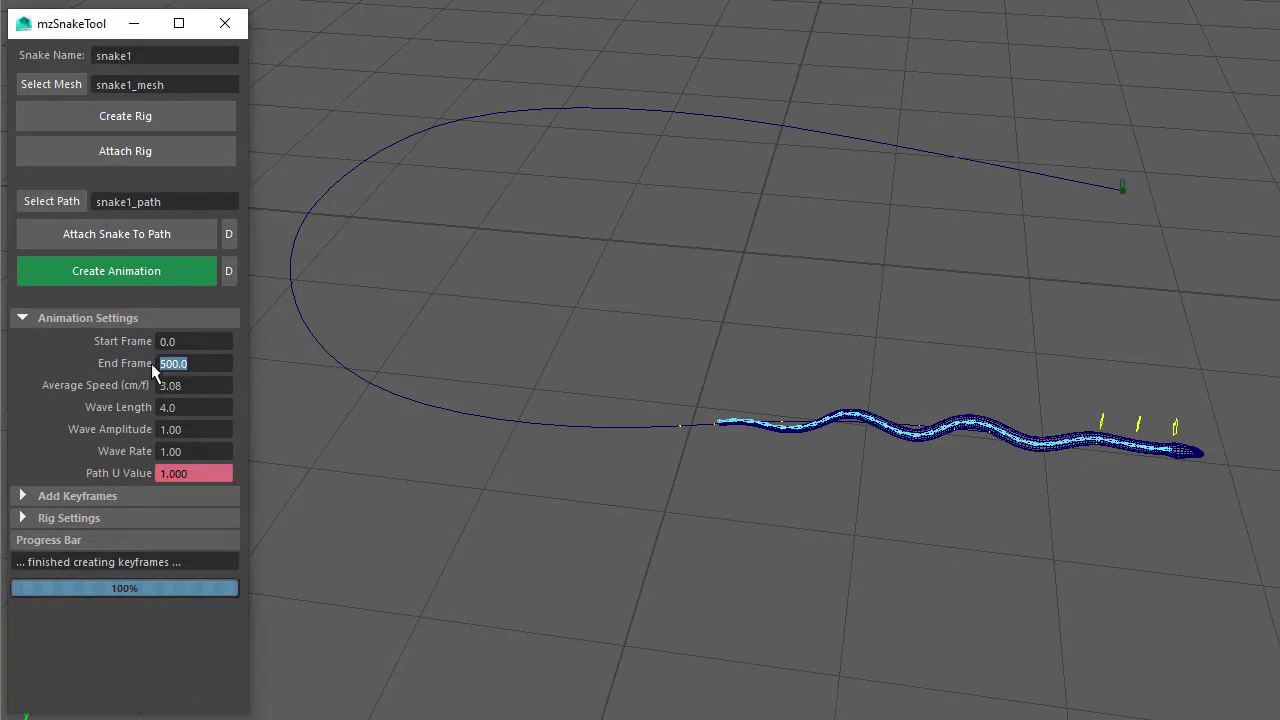
{"action": "key", "text": "alt+shift+v"}
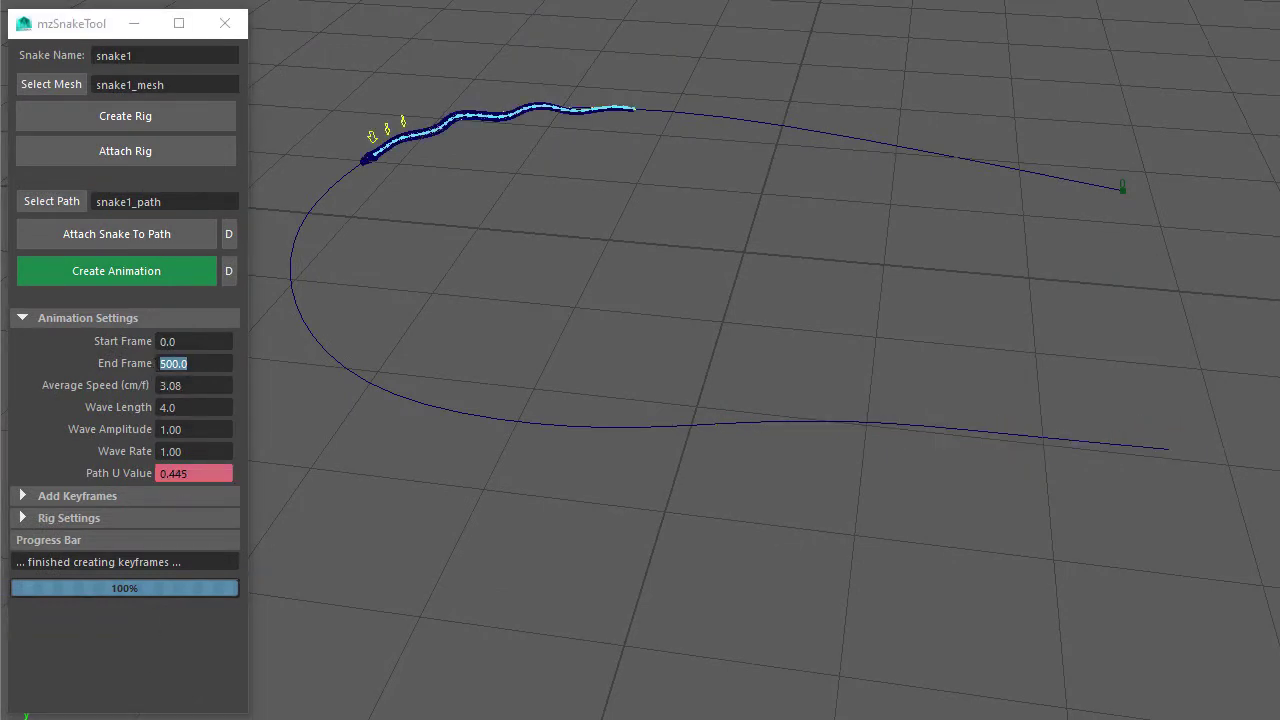
{"action": "left_click_drag", "start_coordinate": [366, 291], "coordinate": [666, 329], "text": "alt"}
{"action": "key", "text": "alt+v"}
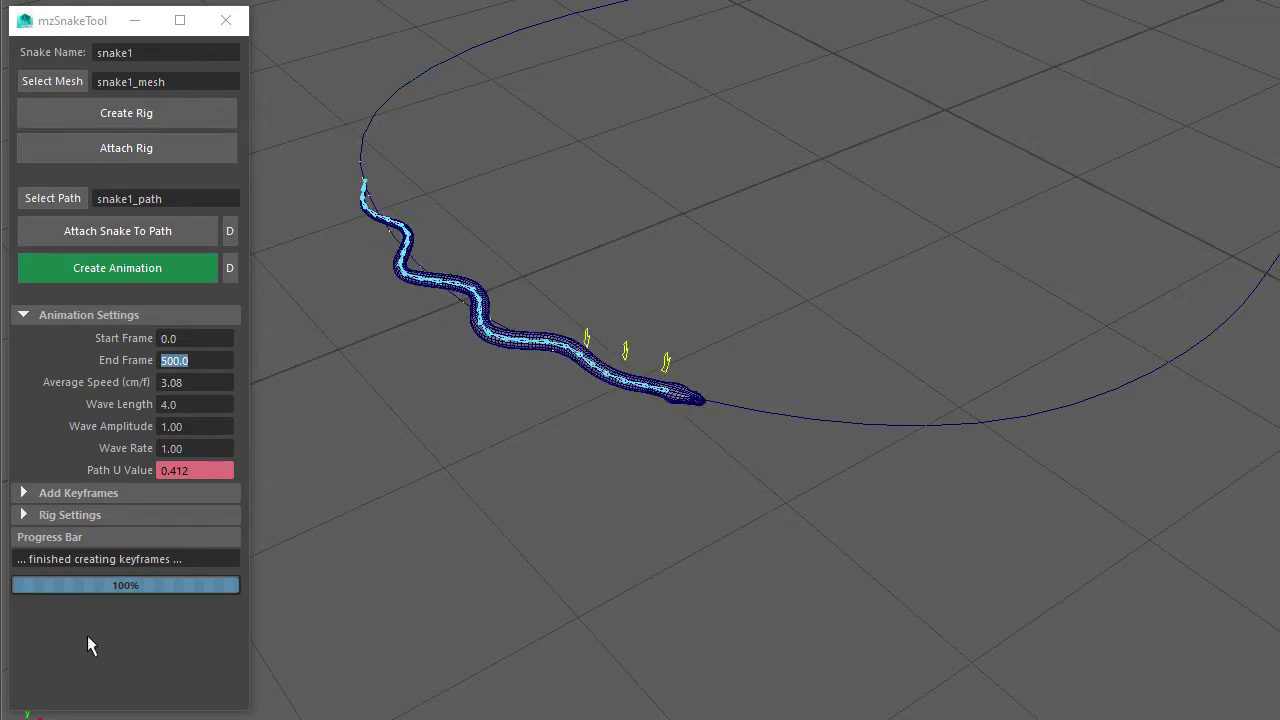
Regenerate the animation with End Frame 500, giving Average Speed 3.08, and replay it.
{"action": "left_click", "coordinate": [115, 266]}
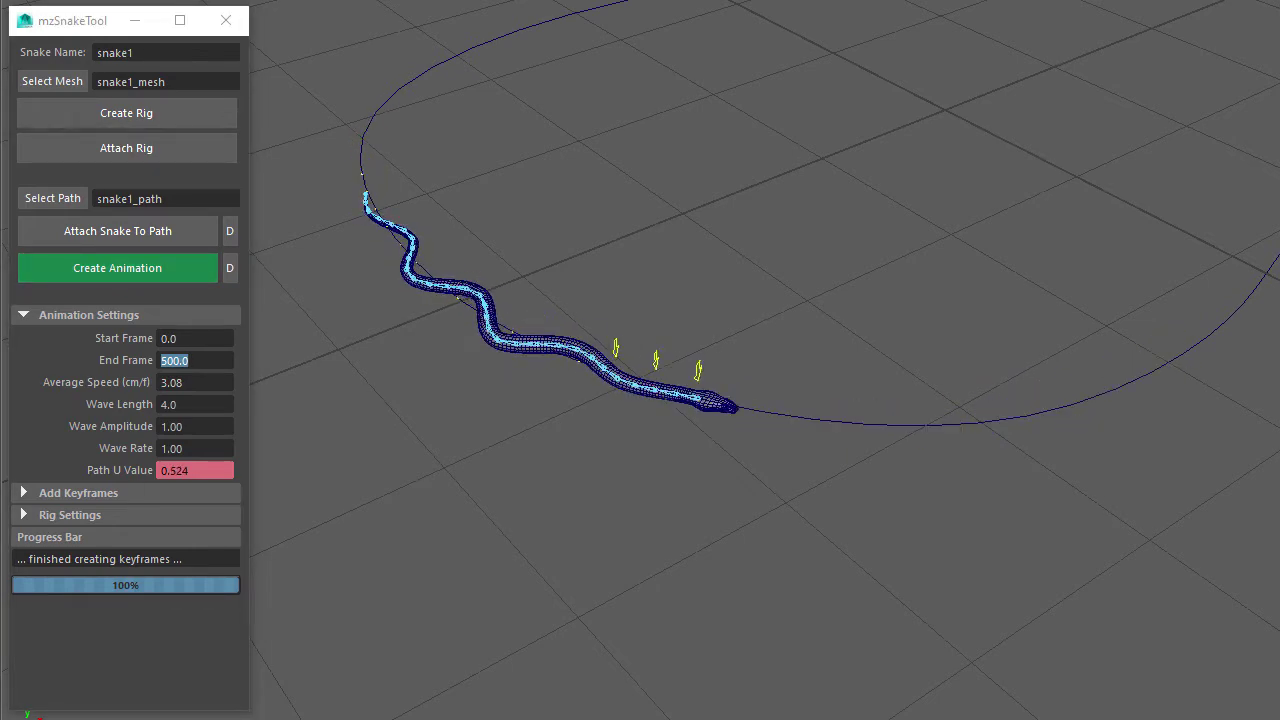
{"action": "left_click_drag", "start_coordinate": [409, 503], "coordinate": [491, 529], "text": "alt"}
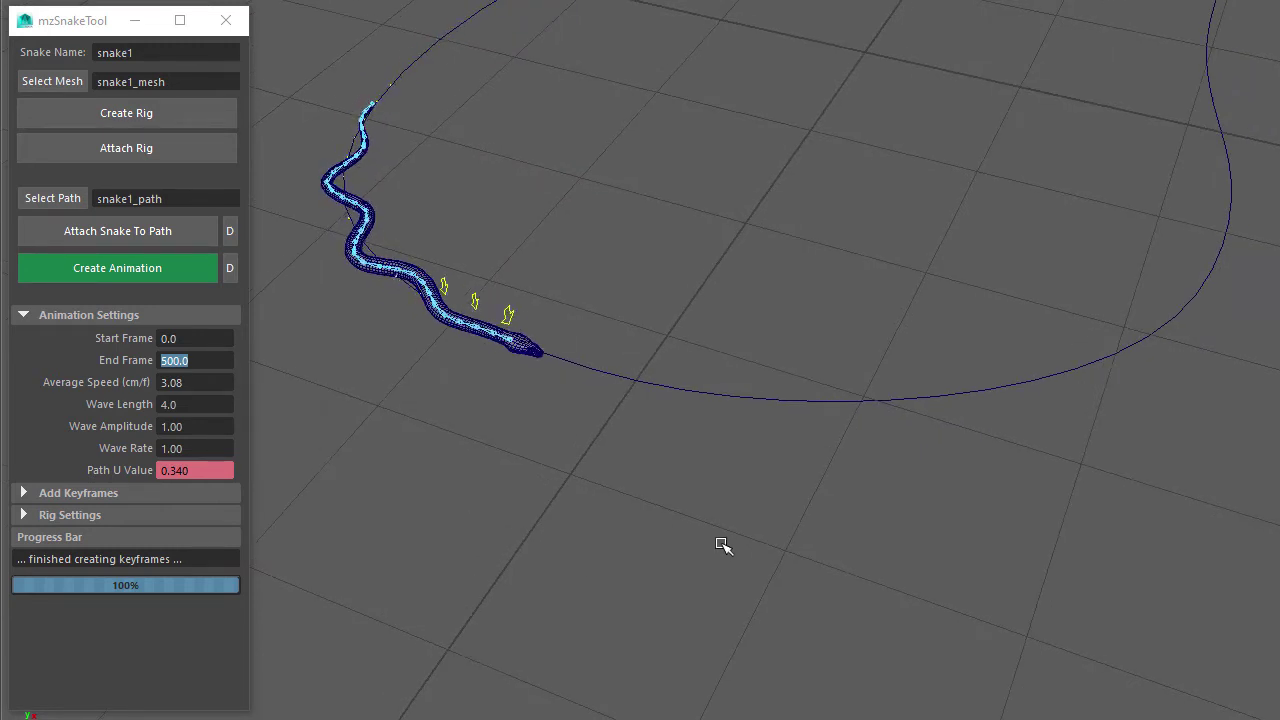
{"action": "left_click_drag", "start_coordinate": [929, 569], "coordinate": [726, 535], "text": "alt"}
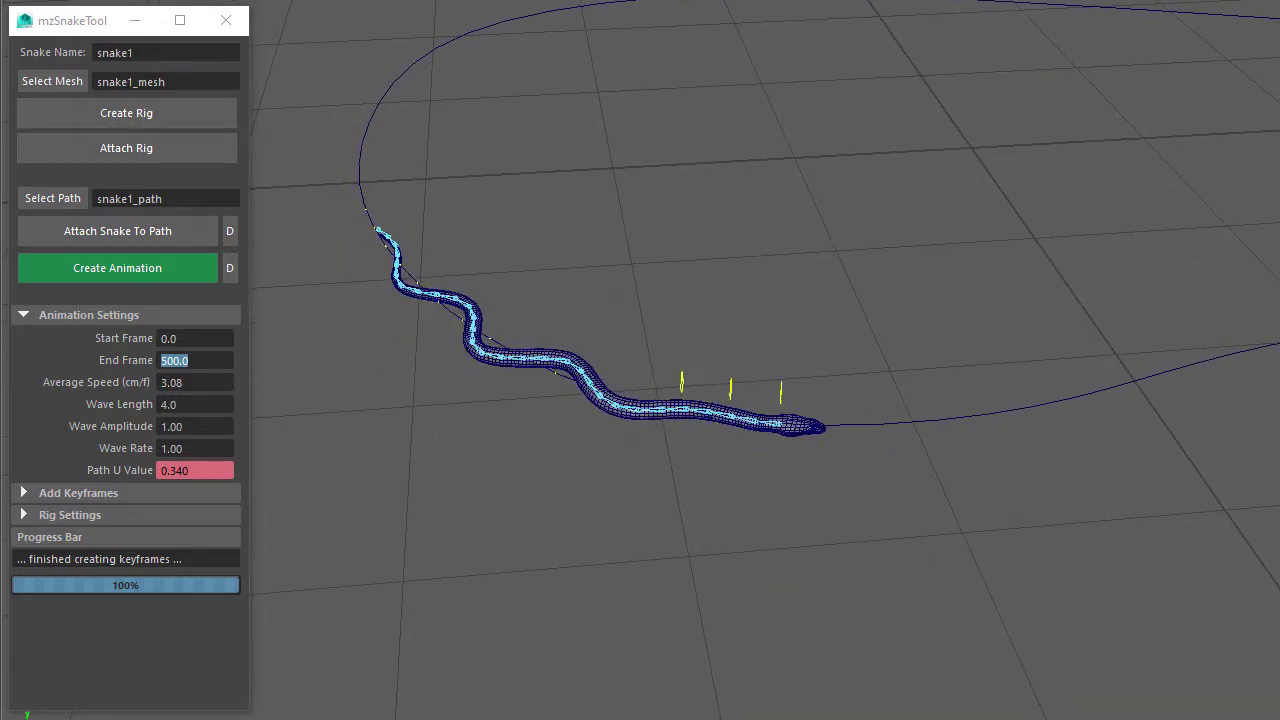
{"action": "left_click", "coordinate": [213, 383]}
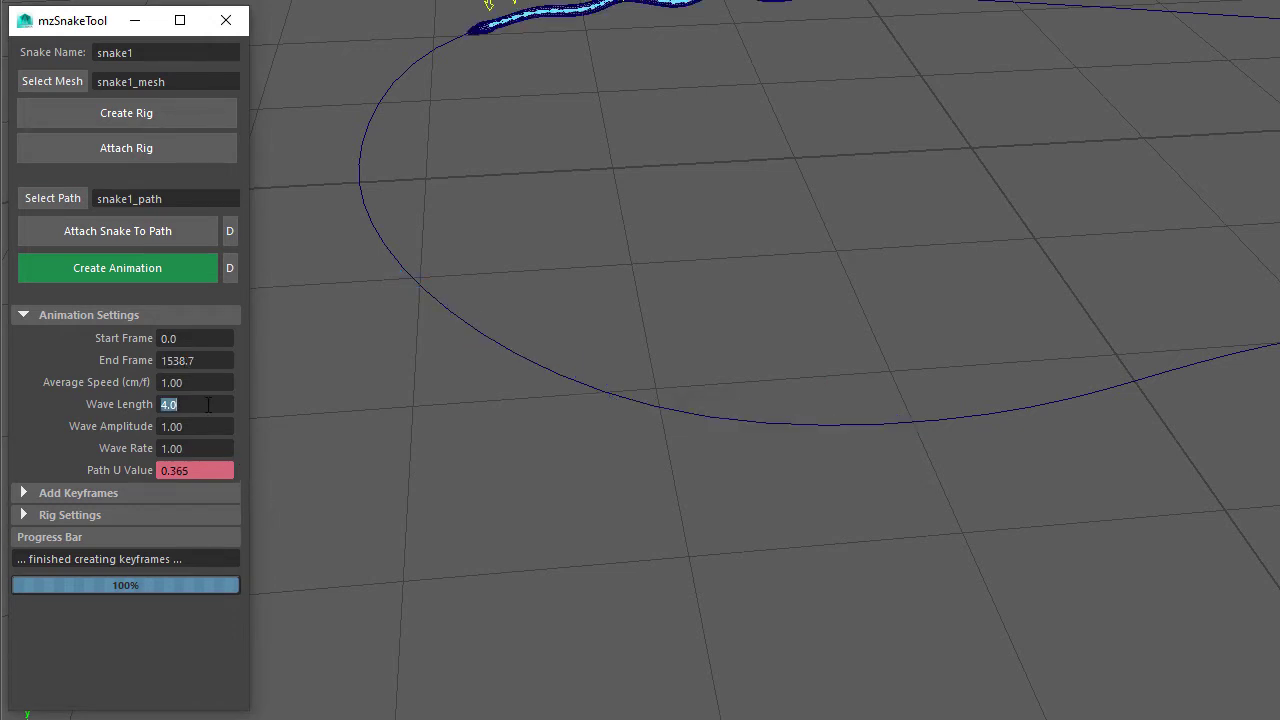
{"action": "left_click", "coordinate": [200, 363]}
{"action": "key", "text": "Tab"}
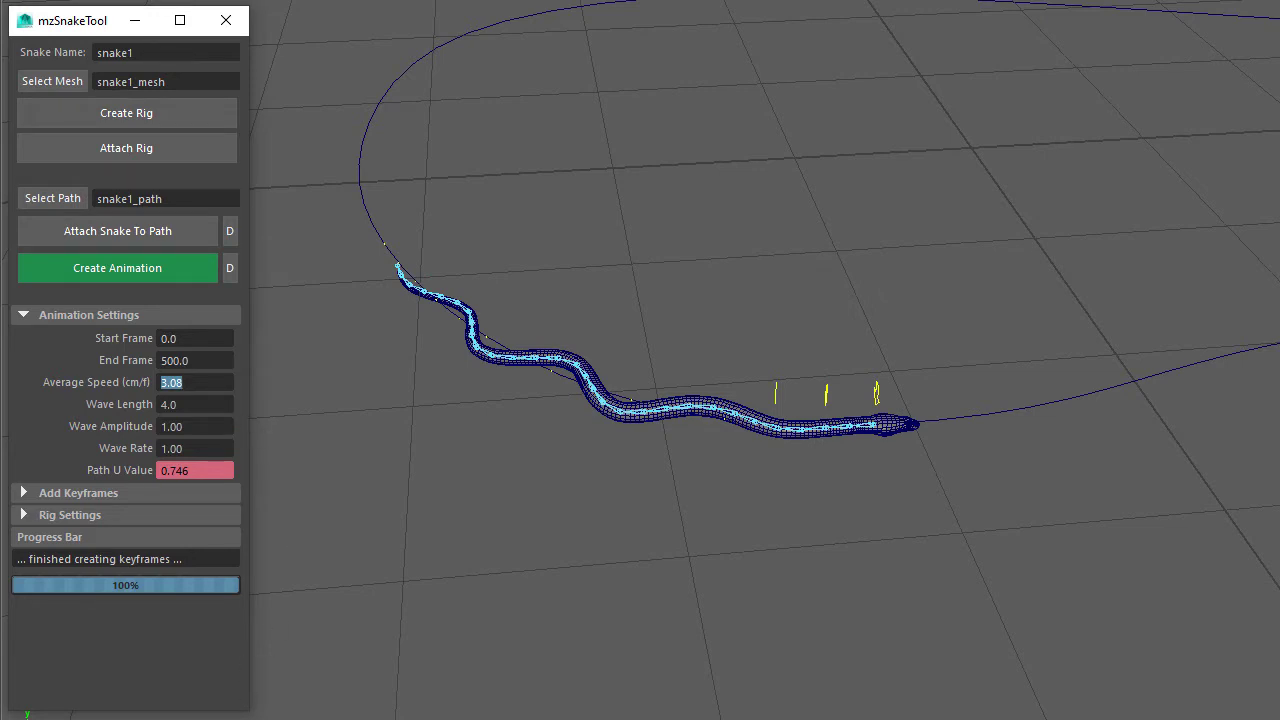
{"action": "key", "text": "alt+v"}
{"action": "mouse_move", "coordinate": [409, 493]}
{"action": "left_mouse_down", "text": "alt"}
{"action": "mouse_move", "coordinate": [460, 474]}
{"action": "mouse_move", "coordinate": [503, 503]}
{"action": "mouse_move", "coordinate": [543, 503]}
{"action": "left_mouse_up", "text": "alt"}
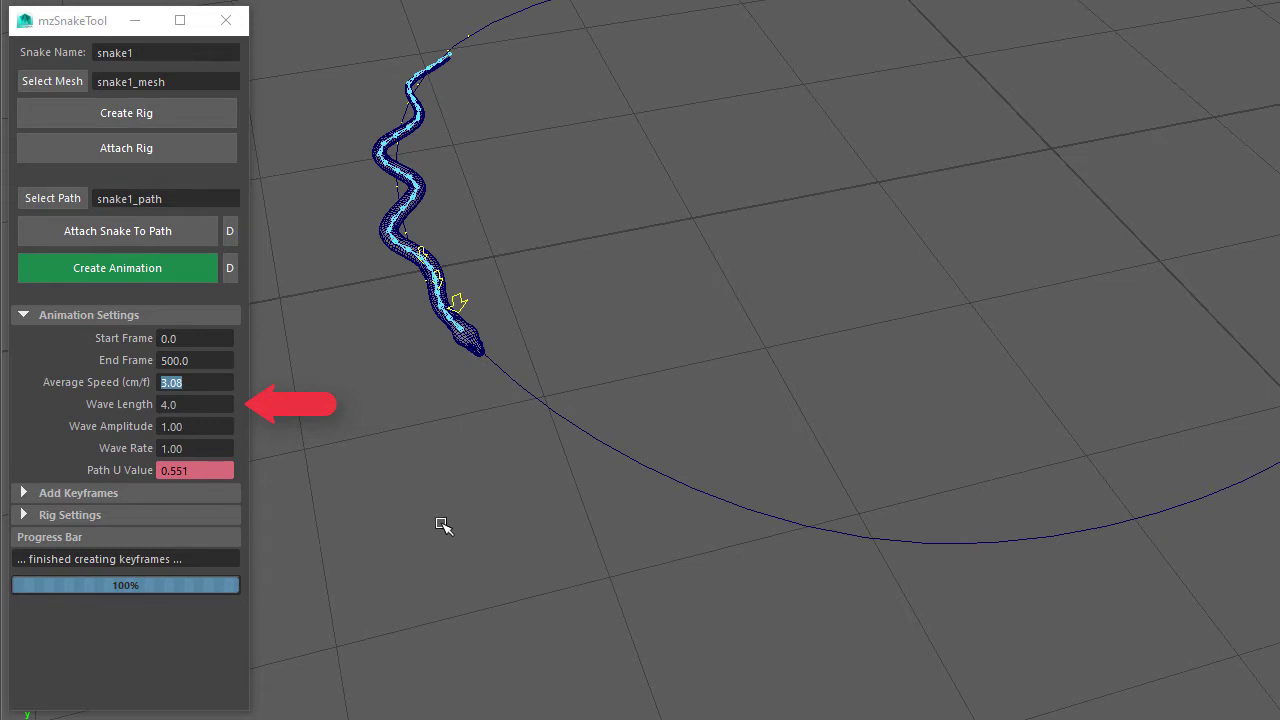
Set Wave Length to 1.0, rebuild the animation and play it back.
{"action": "double_click", "coordinate": [168, 404]}
{"action": "type", "text": "1"}
{"action": "key", "text": "Tab"}
{"action": "left_click", "coordinate": [106, 269]}
{"action": "key", "text": "alt+v"}
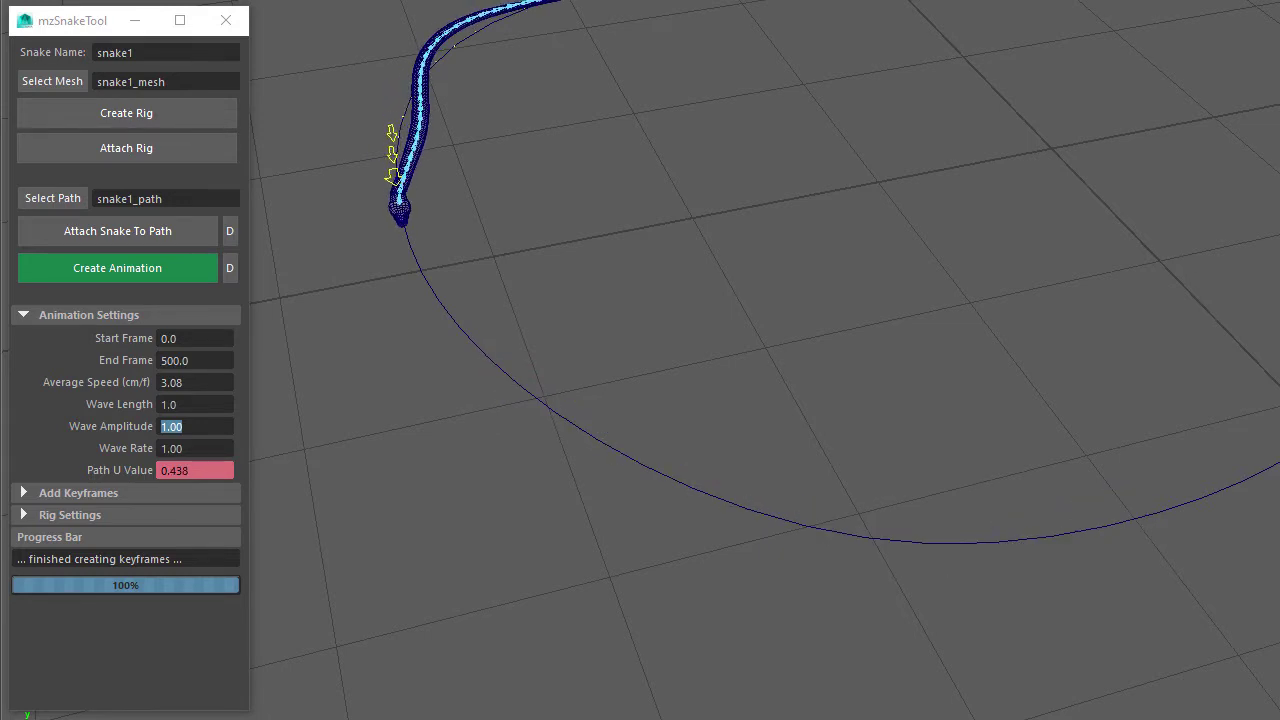
Rebuild the animation with Wave Length 8.0, then again with Wave Length 4.0.
{"action": "key", "text": "shift+Tab"}
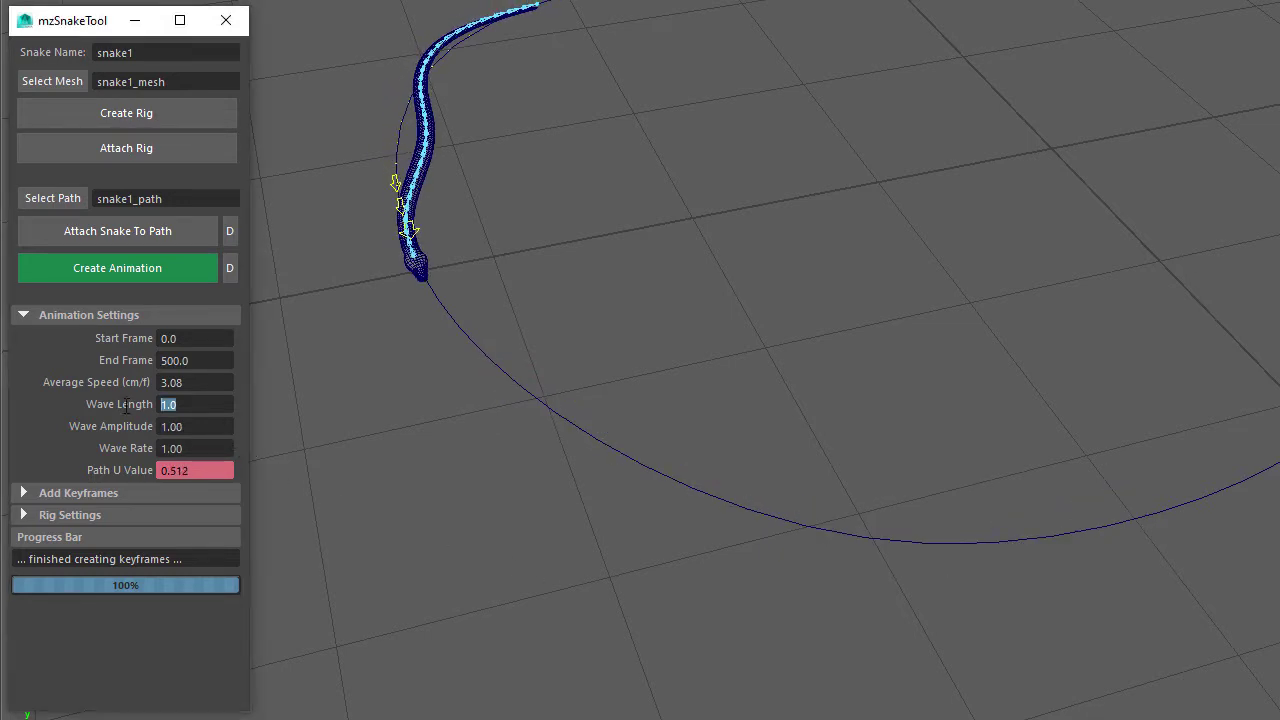
{"action": "left_click", "coordinate": [121, 269]}
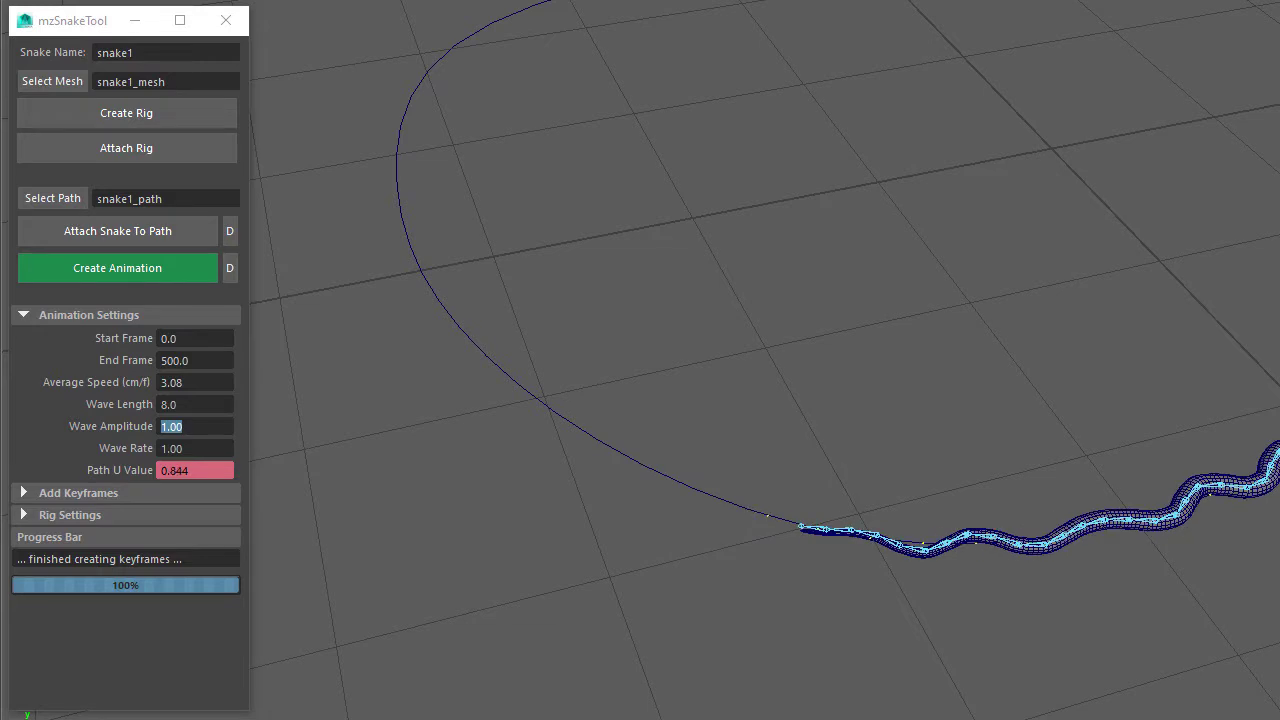
{"action": "left_click", "coordinate": [218, 410]}
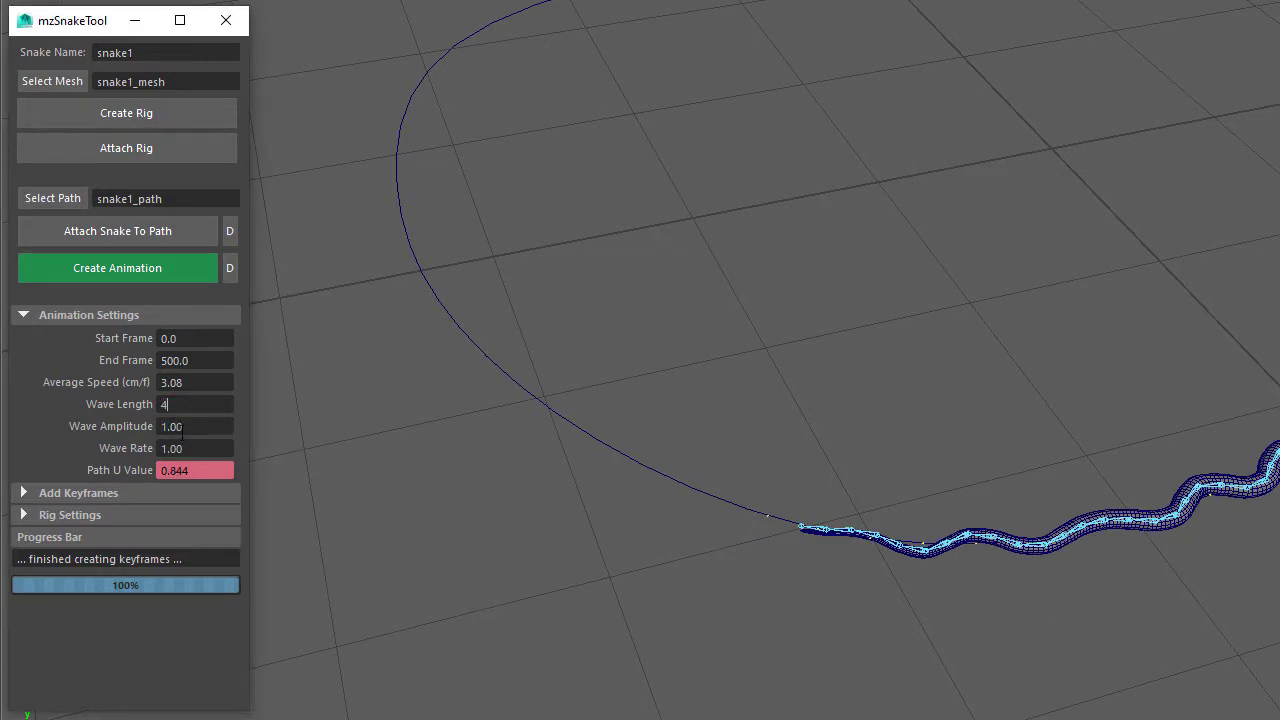
{"action": "left_click", "coordinate": [102, 265]}
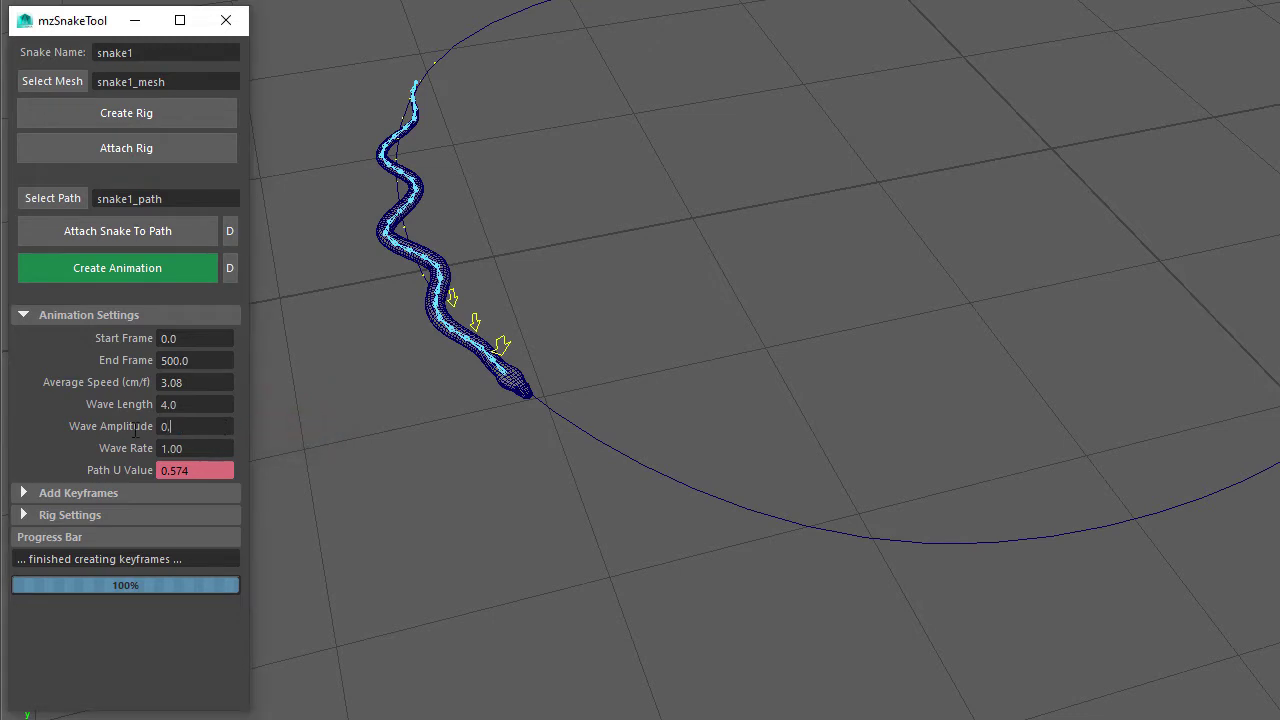
Preview the current animation, then rebuild it with Wave Amplitude 2.00.
{"action": "left_click", "coordinate": [110, 268]}
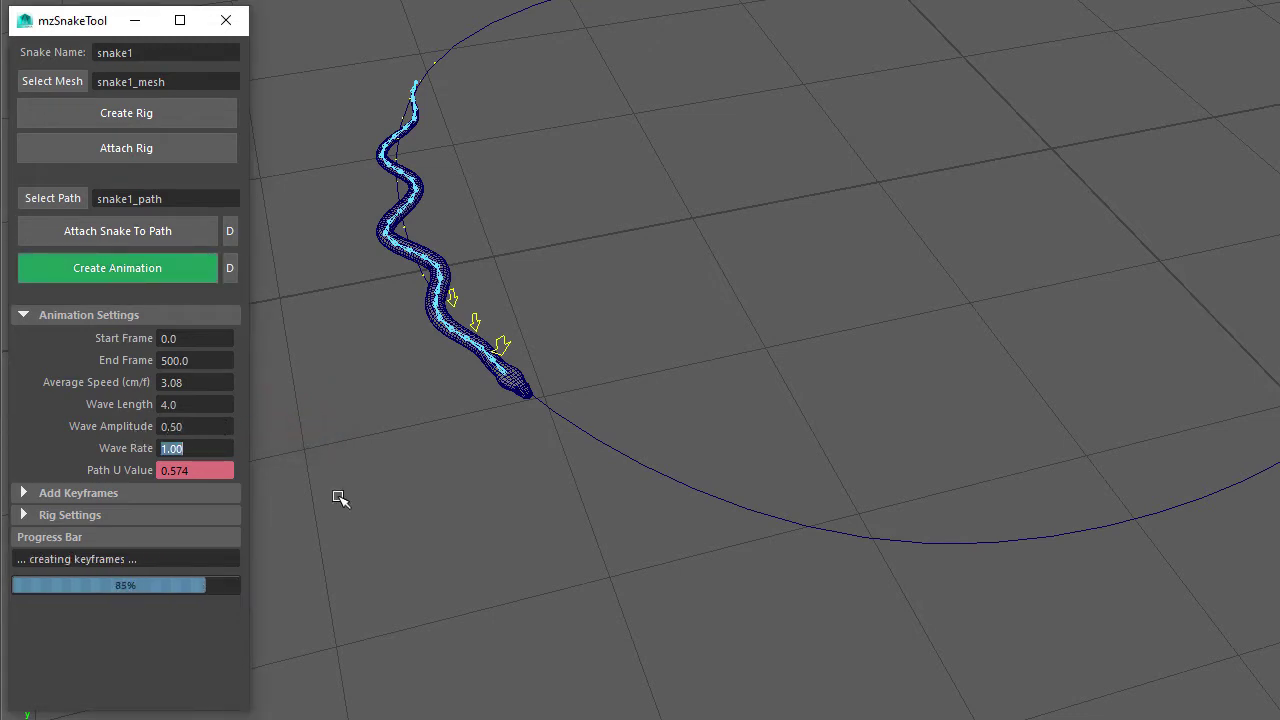
{"action": "key", "text": "alt+v"}
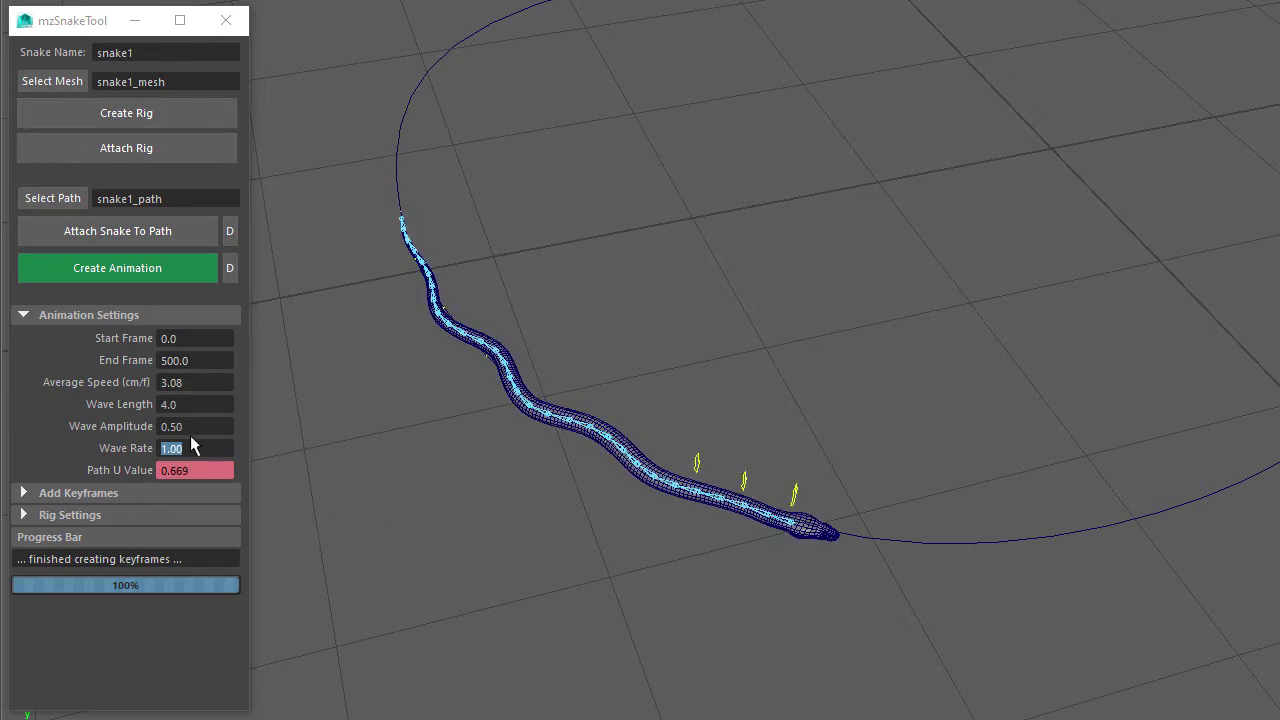
{"action": "key", "text": "shift+Tab"}
{"action": "type", "text": "2"}
{"action": "key", "text": "Tab"}
{"action": "left_click", "coordinate": [130, 270]}
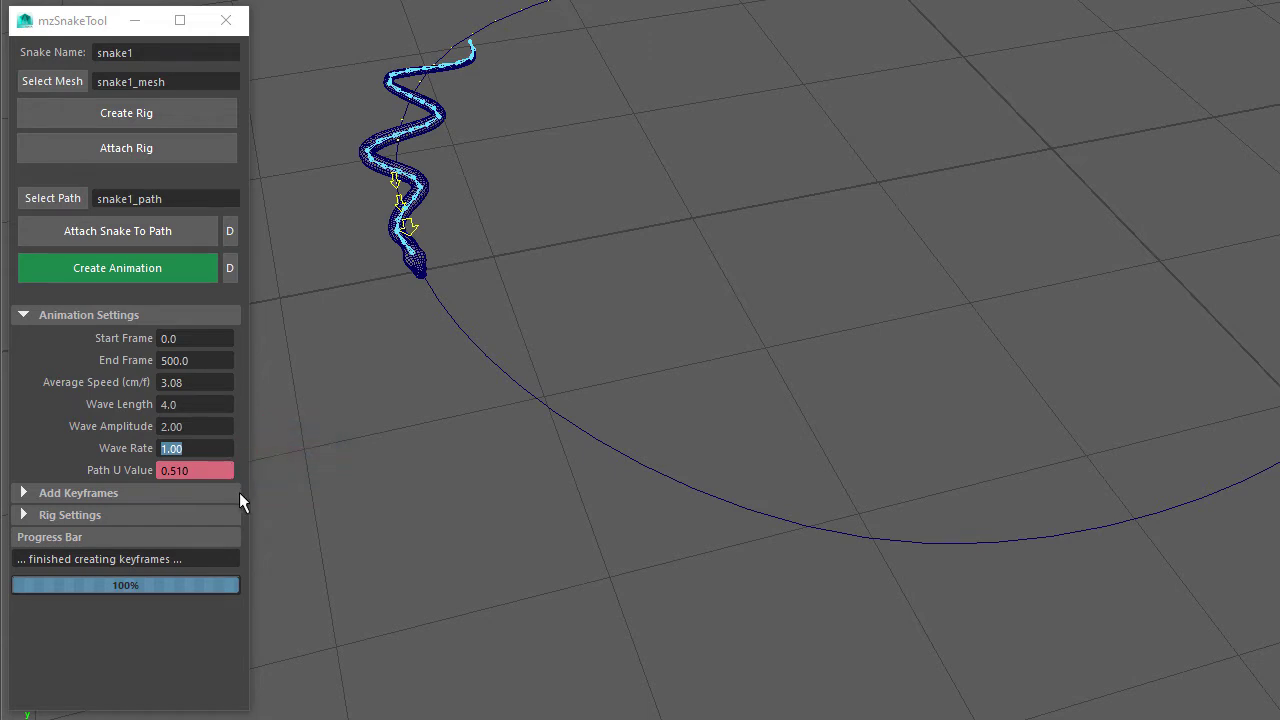
Set Wave Rate to 1.80, rebuild the animation and play it back.
{"action": "type", "text": "1.00"}
{"action": "type", "text": "1"}
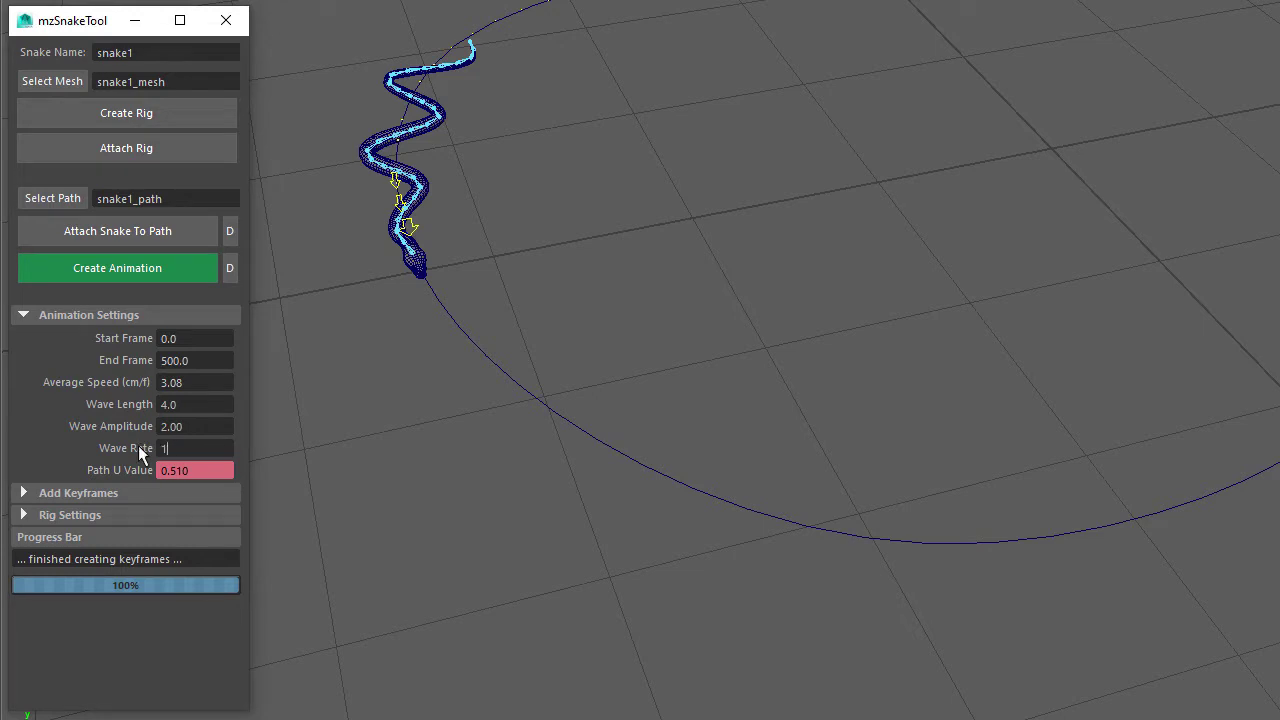
{"action": "type", "text": ".8"}
{"action": "key", "text": "Tab"}
{"action": "left_click", "coordinate": [108, 270]}
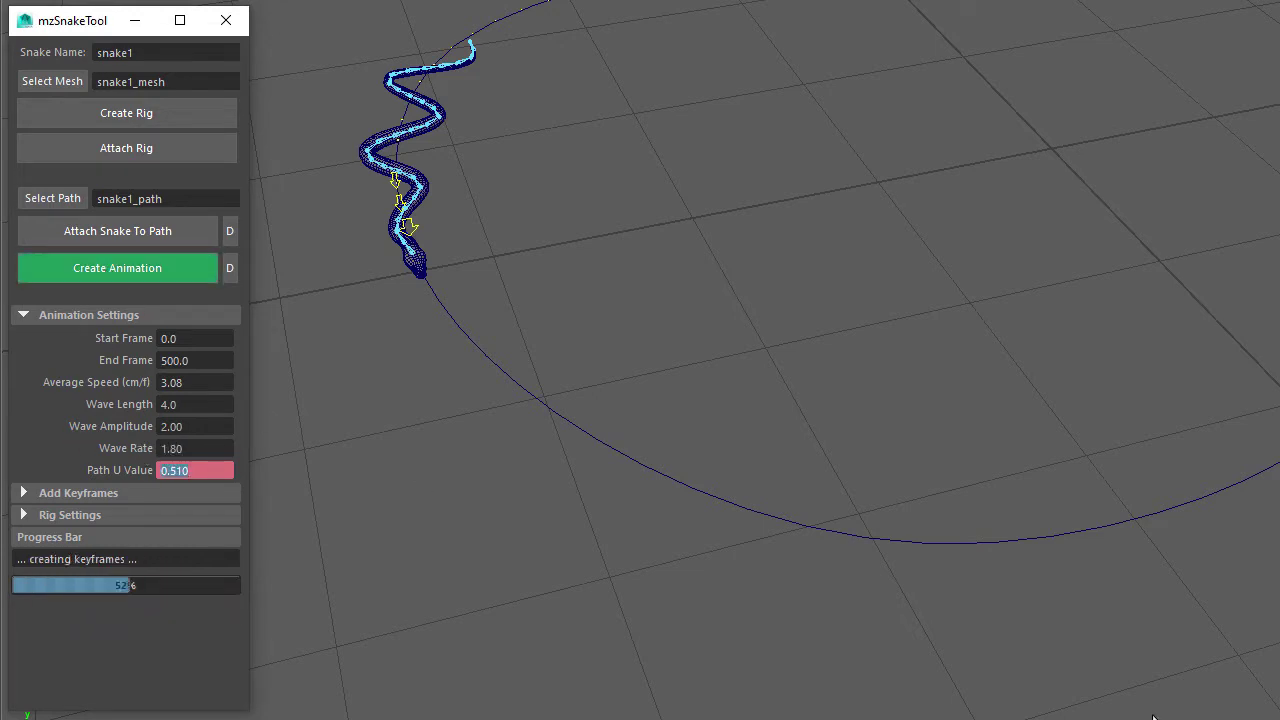
{"action": "key", "text": "alt+v"}
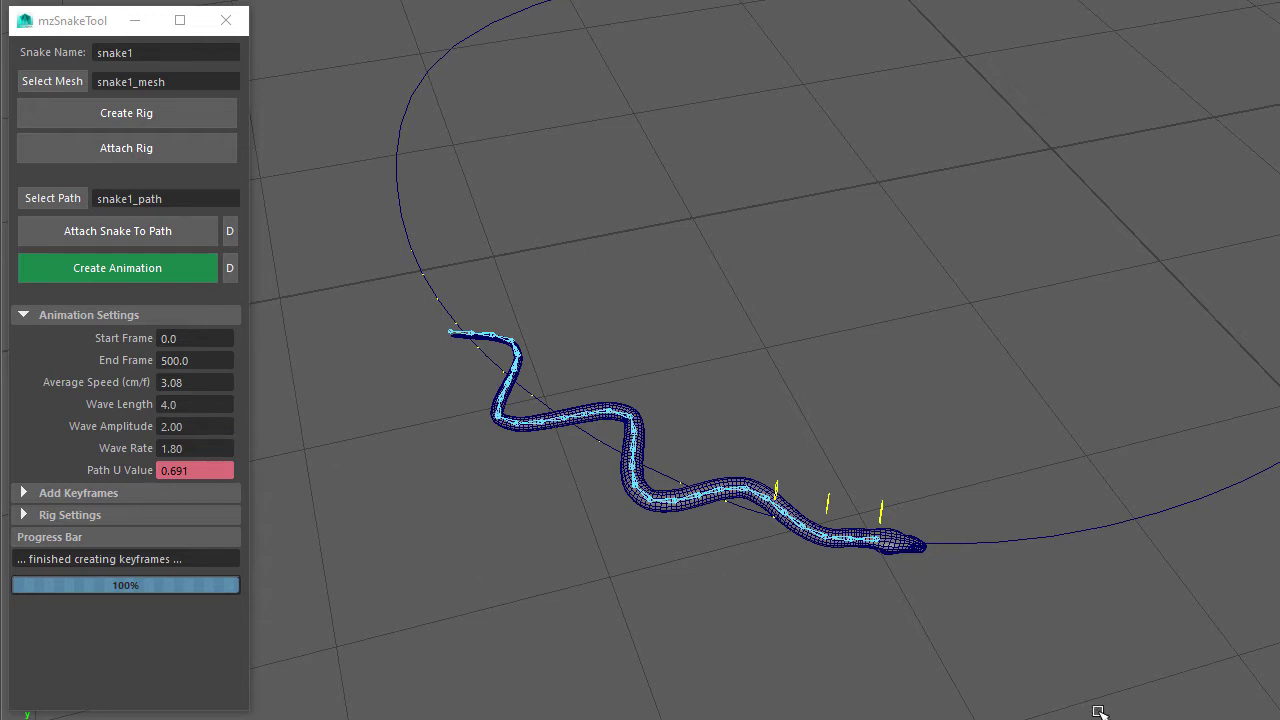
Set End Frame to 2000, go to frame 800, and key Wave Length and Wave Amplitude.
{"action": "left_click_drag", "start_coordinate": [208, 357], "coordinate": [124, 366]}
{"action": "type", "text": "2000"}
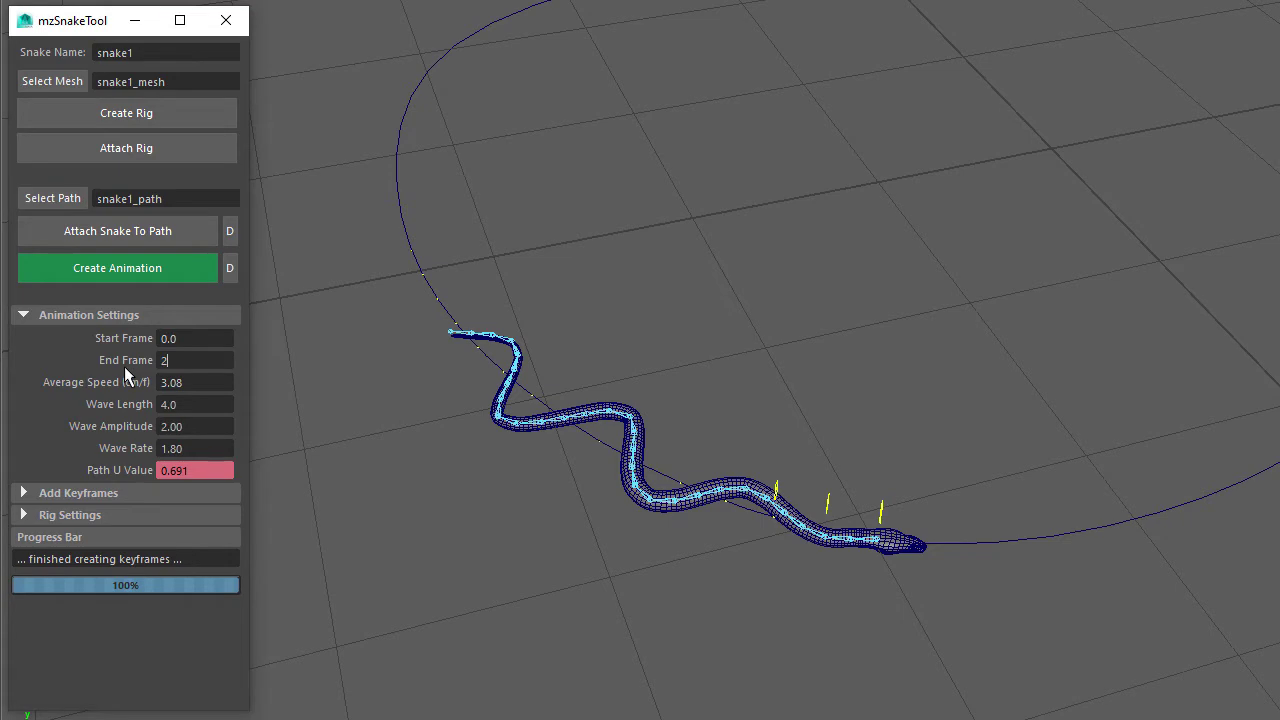
{"action": "key", "text": "Tab"}
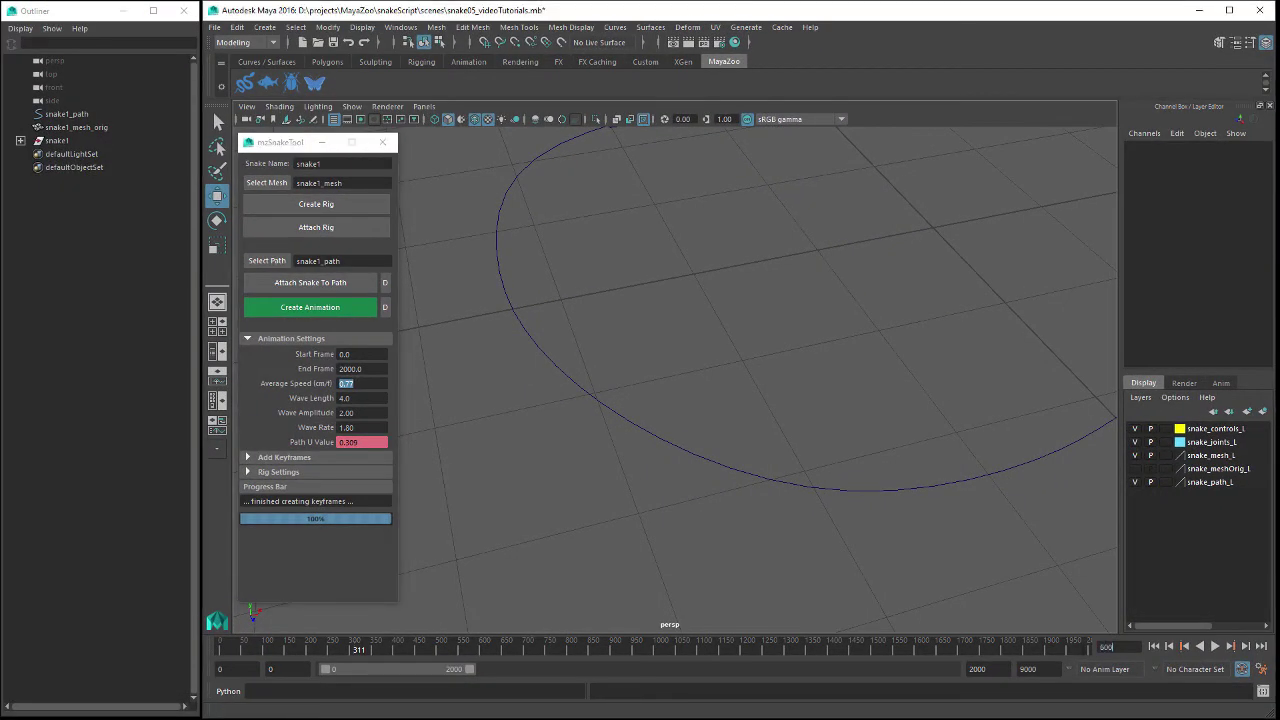
{"action": "key", "text": "Return"}
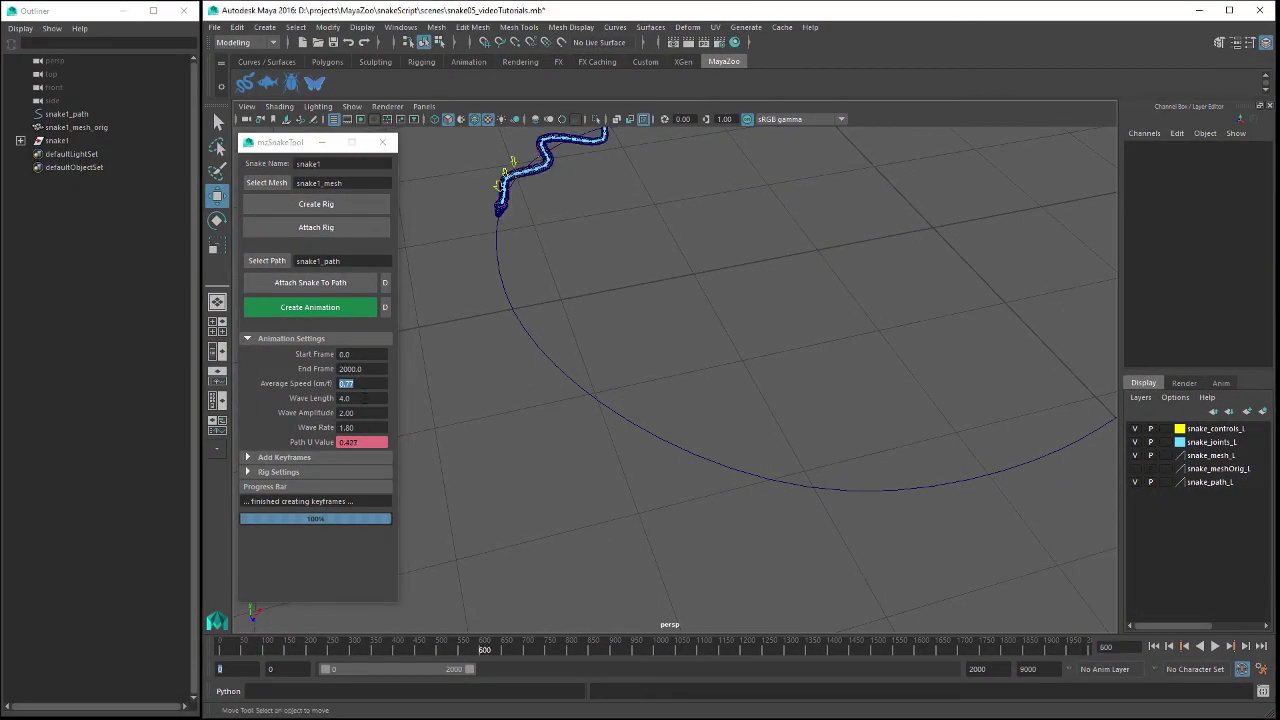
{"action": "right_click", "coordinate": [380, 399]}
{"action": "left_click", "coordinate": [390, 421]}
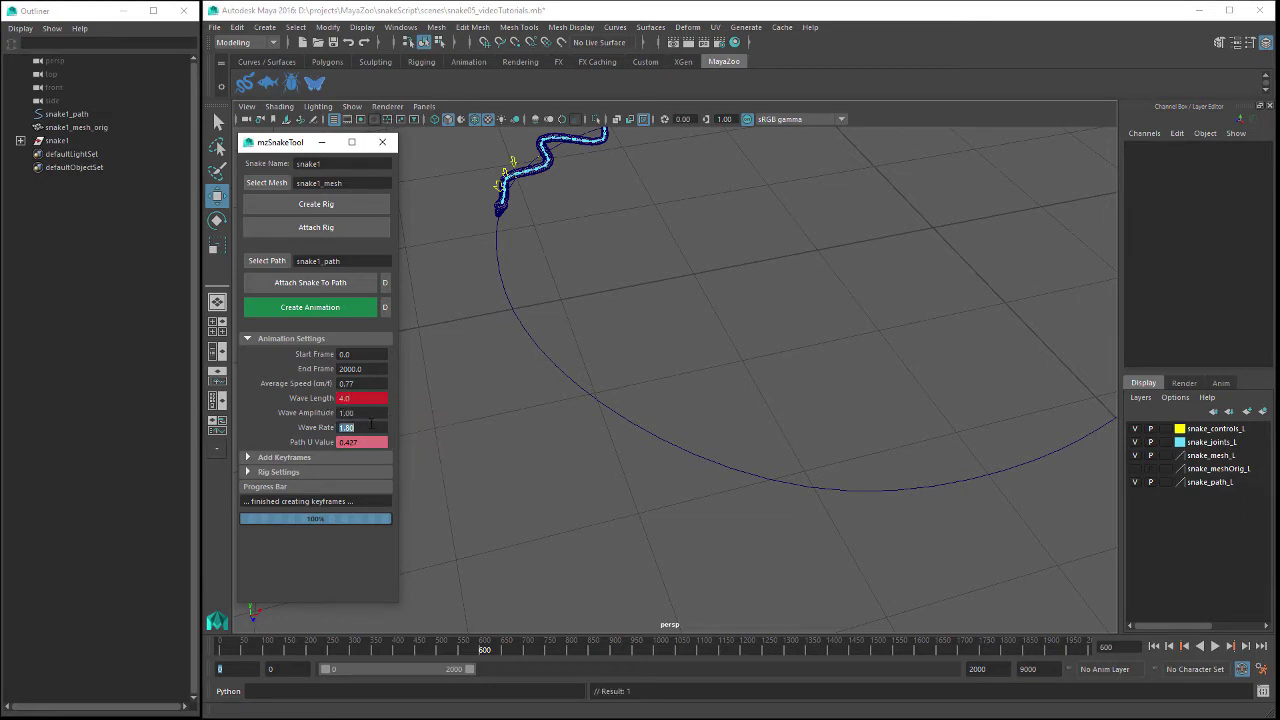
{"action": "right_click", "coordinate": [372, 413]}
{"action": "left_click", "coordinate": [400, 423]}
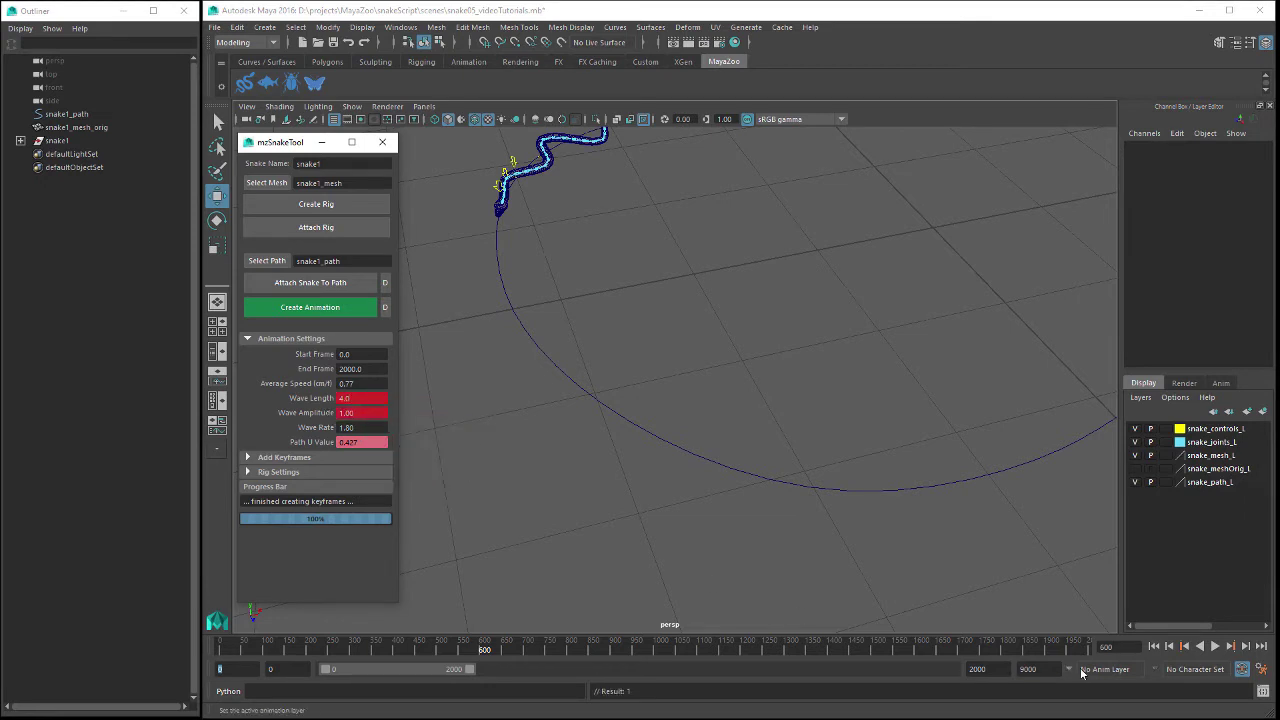
Key Wave Length 2.0 and Wave Amplitude 0.50, set Wave Rate 1.00, and rebuild the animation.
{"action": "left_click", "coordinate": [1105, 646]}
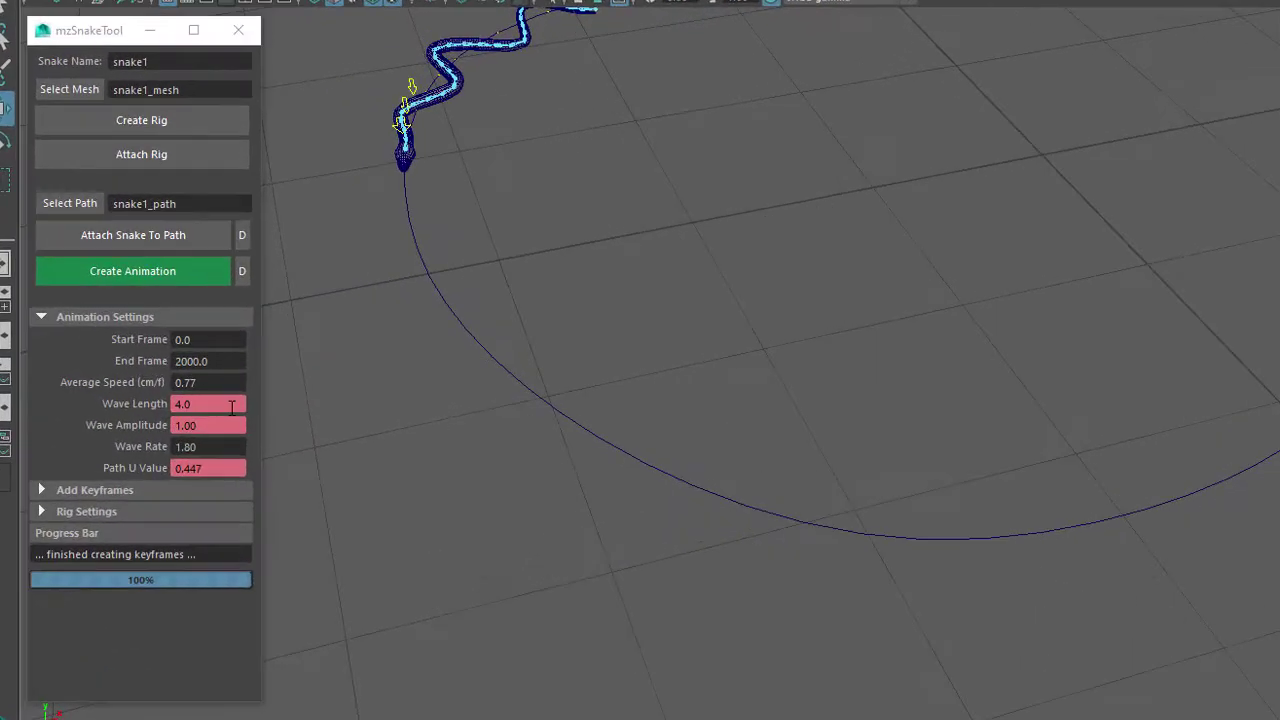
{"action": "double_click", "coordinate": [362, 398]}
{"action": "type", "text": "2"}
{"action": "key", "text": "Tab"}
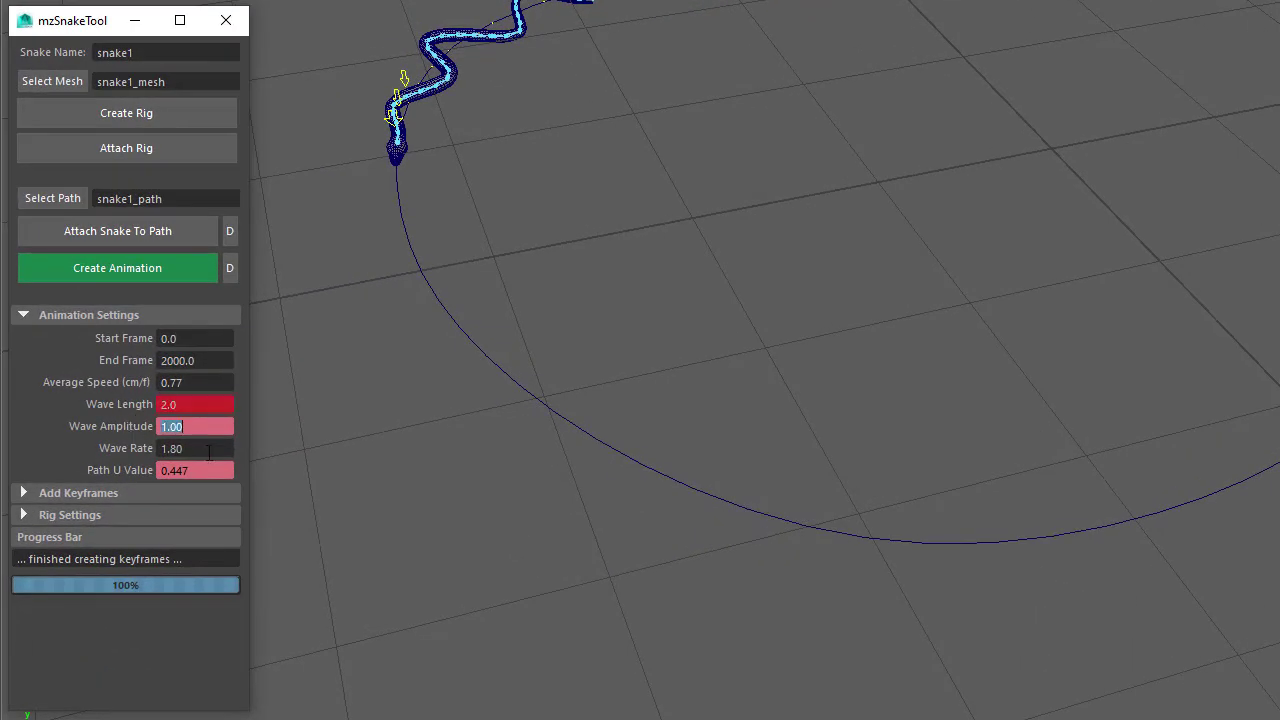
{"action": "type", "text": "0.5"}
{"action": "key", "text": "Return"}
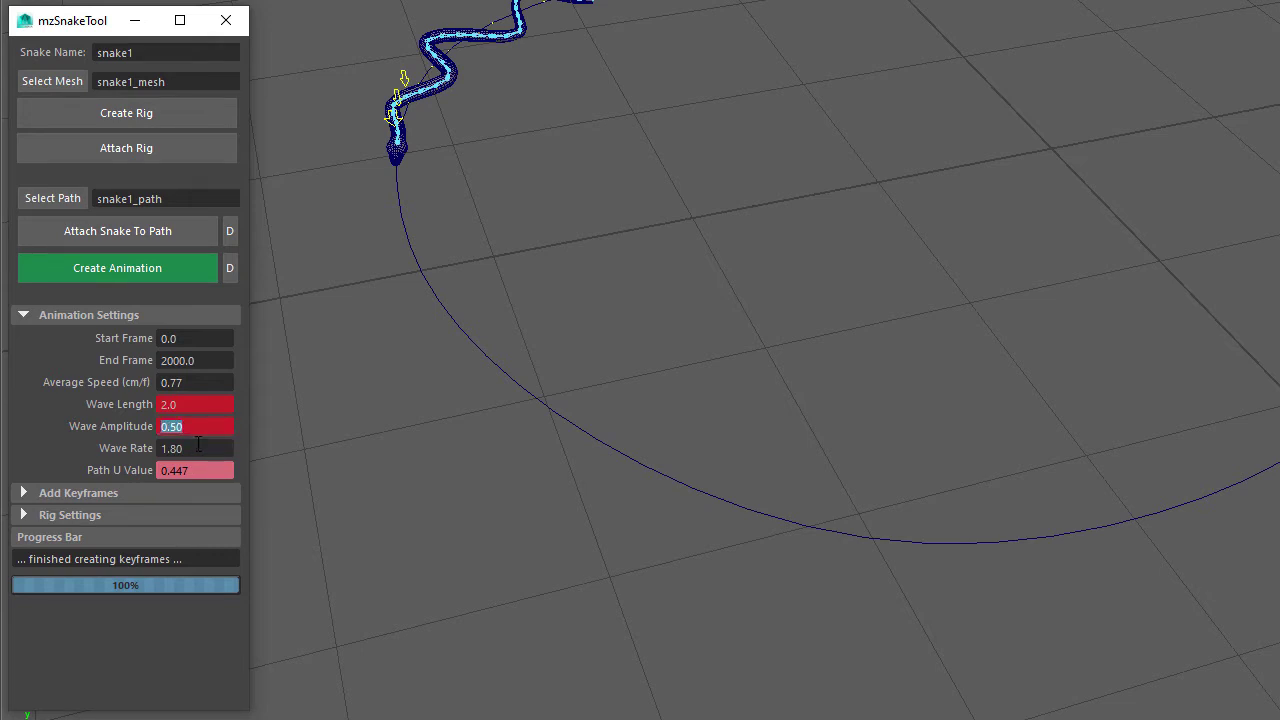
{"action": "key", "text": "Tab"}
{"action": "type", "text": "1"}
{"action": "key", "text": "Tab"}
{"action": "left_click", "coordinate": [136, 266]}
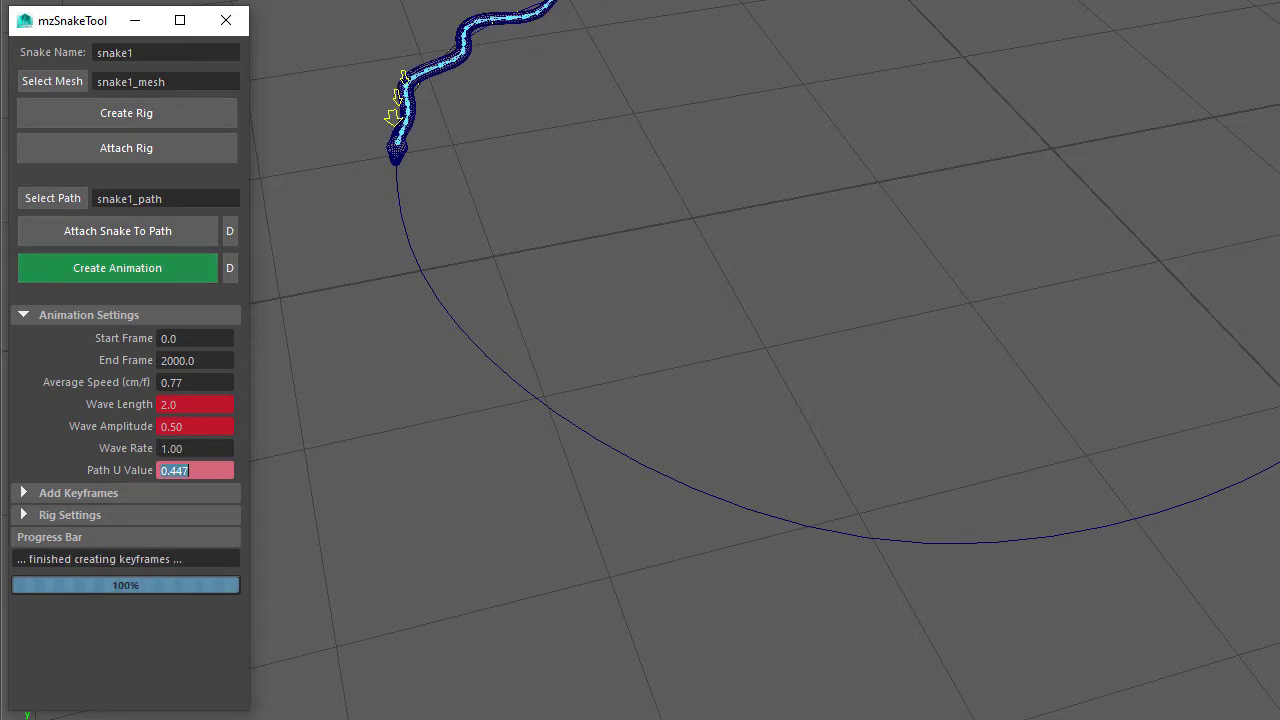
{"action": "left_click_drag", "start_coordinate": [494, 537], "coordinate": [403, 680], "text": "alt"}
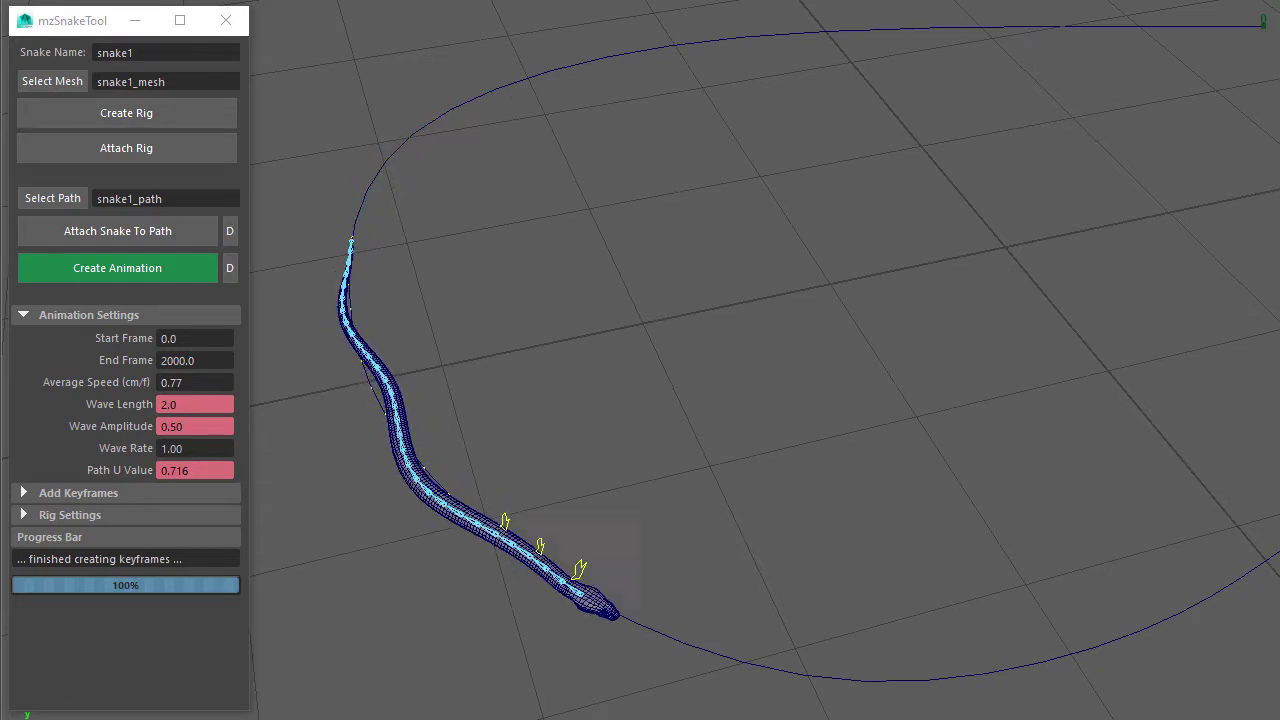
Break the keyed connections on Wave Length and Wave Amplitude, then reset Wave Length to 4.0.
{"action": "middle_click_drag", "start_coordinate": [459, 623], "coordinate": [456, 485], "text": "alt"}
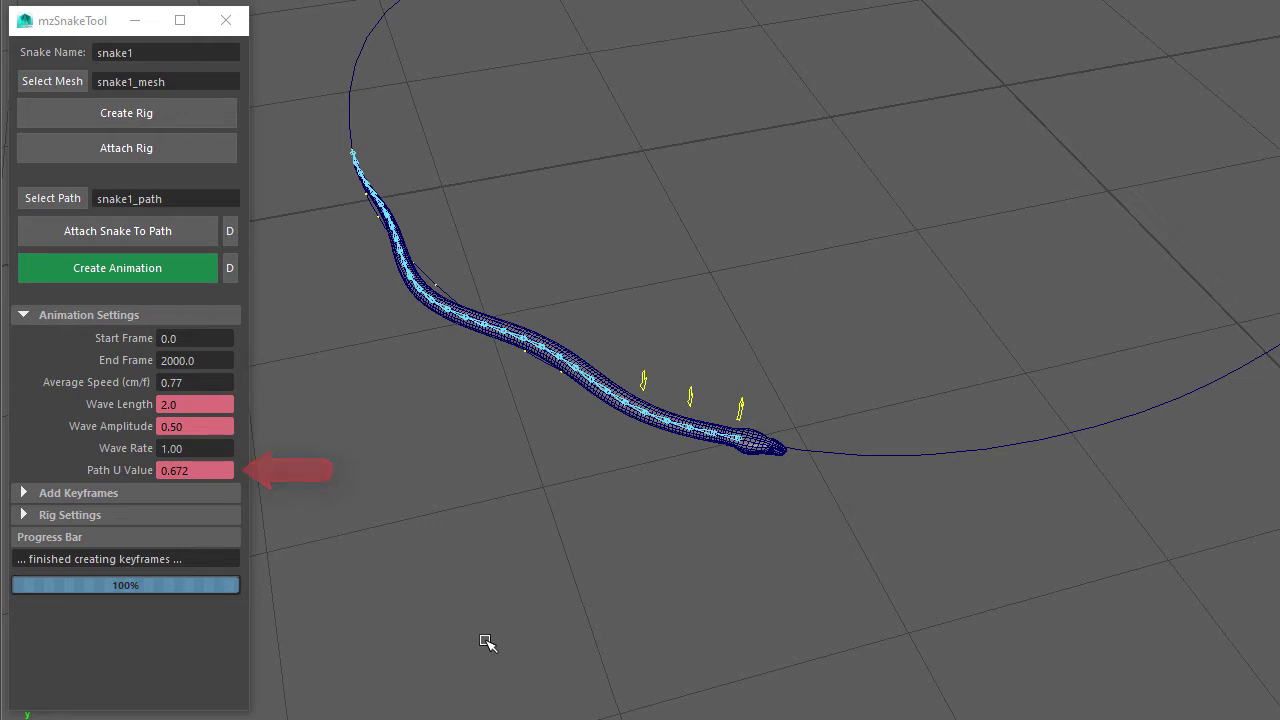
{"action": "middle_click_drag", "start_coordinate": [897, 569], "coordinate": [681, 594], "text": "alt"}
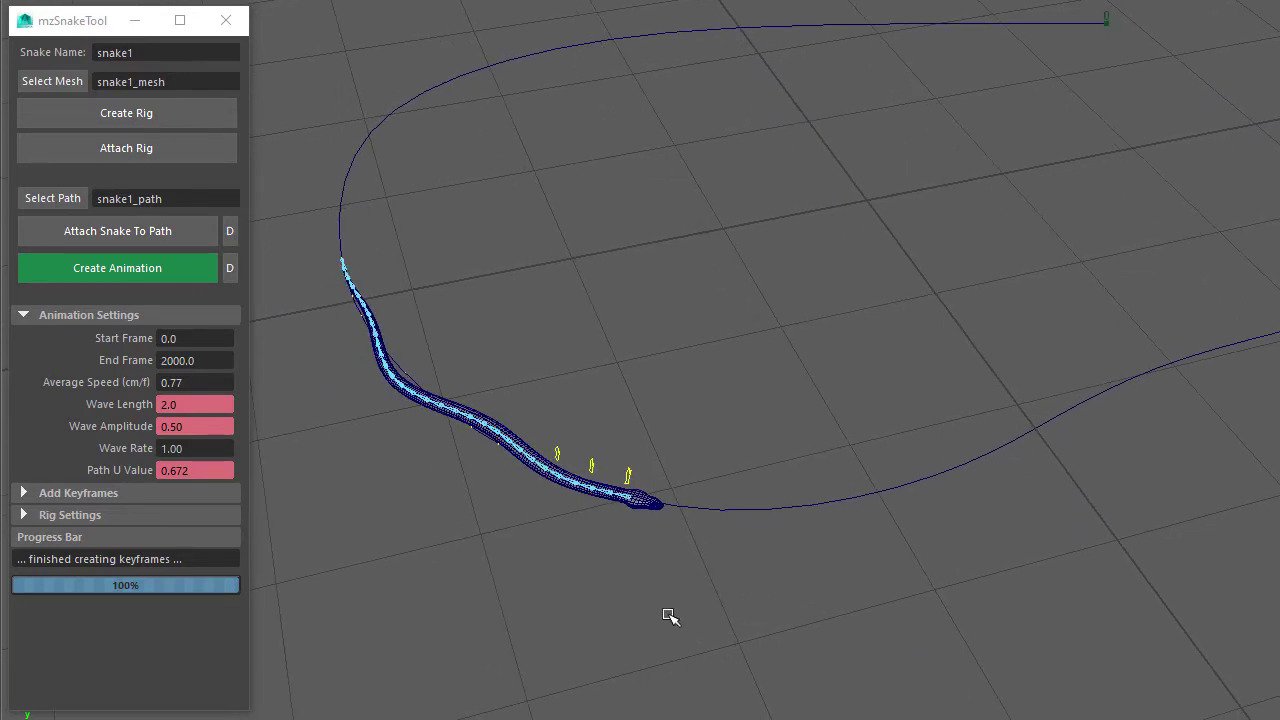
{"action": "right_click", "coordinate": [210, 404]}
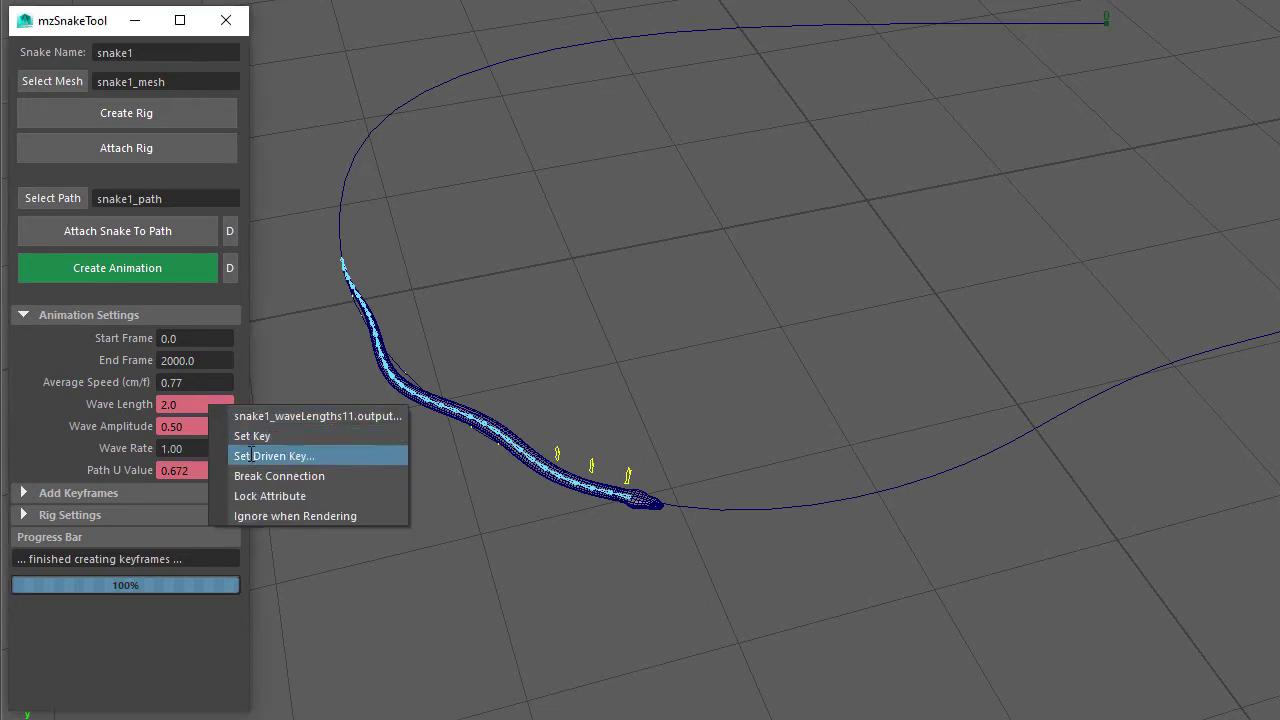
{"action": "left_click", "coordinate": [240, 474]}
{"action": "right_click", "coordinate": [196, 426]}
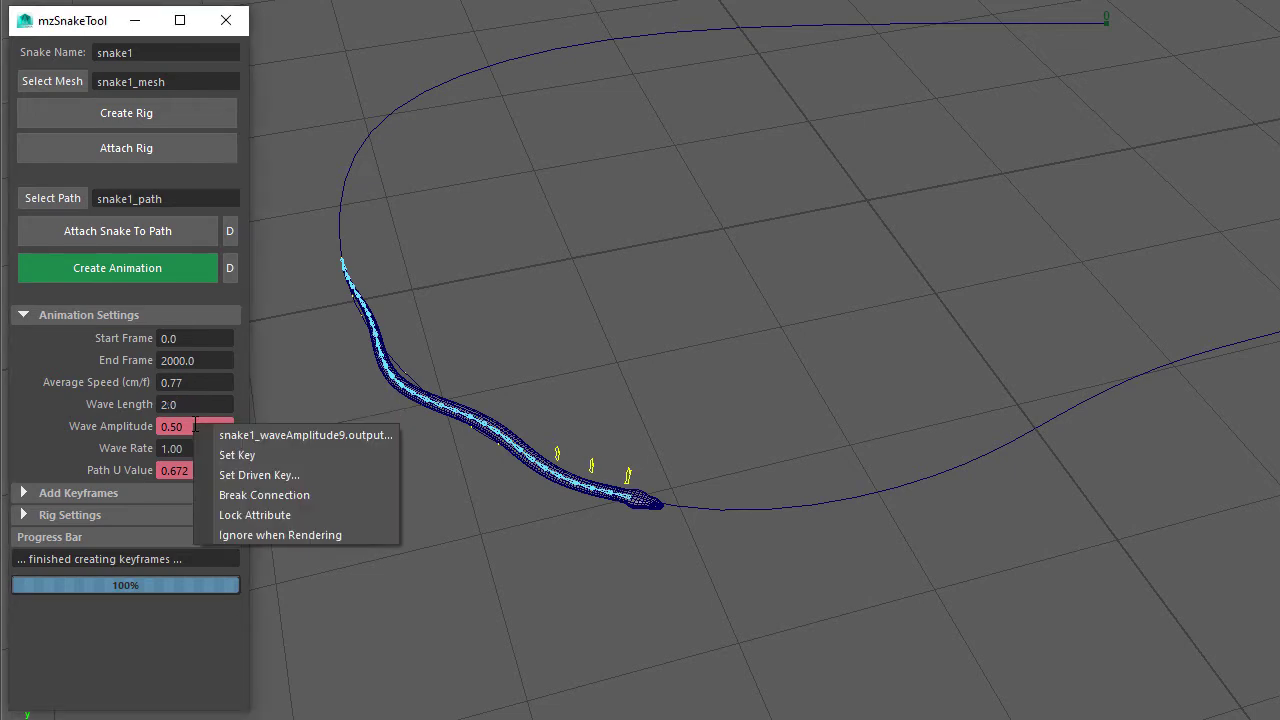
{"action": "left_click", "coordinate": [250, 495]}
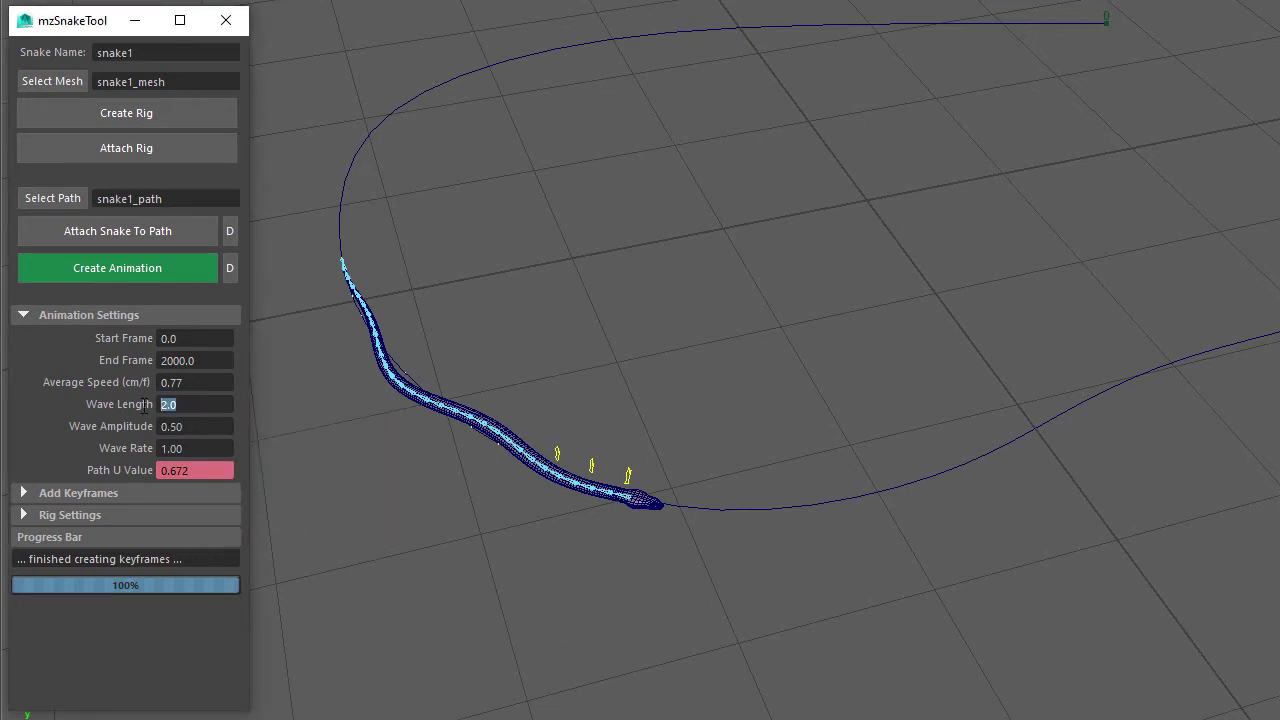
{"action": "type", "text": "4"}
{"action": "key", "text": "Tab"}
{"action": "key", "text": "Tab"}
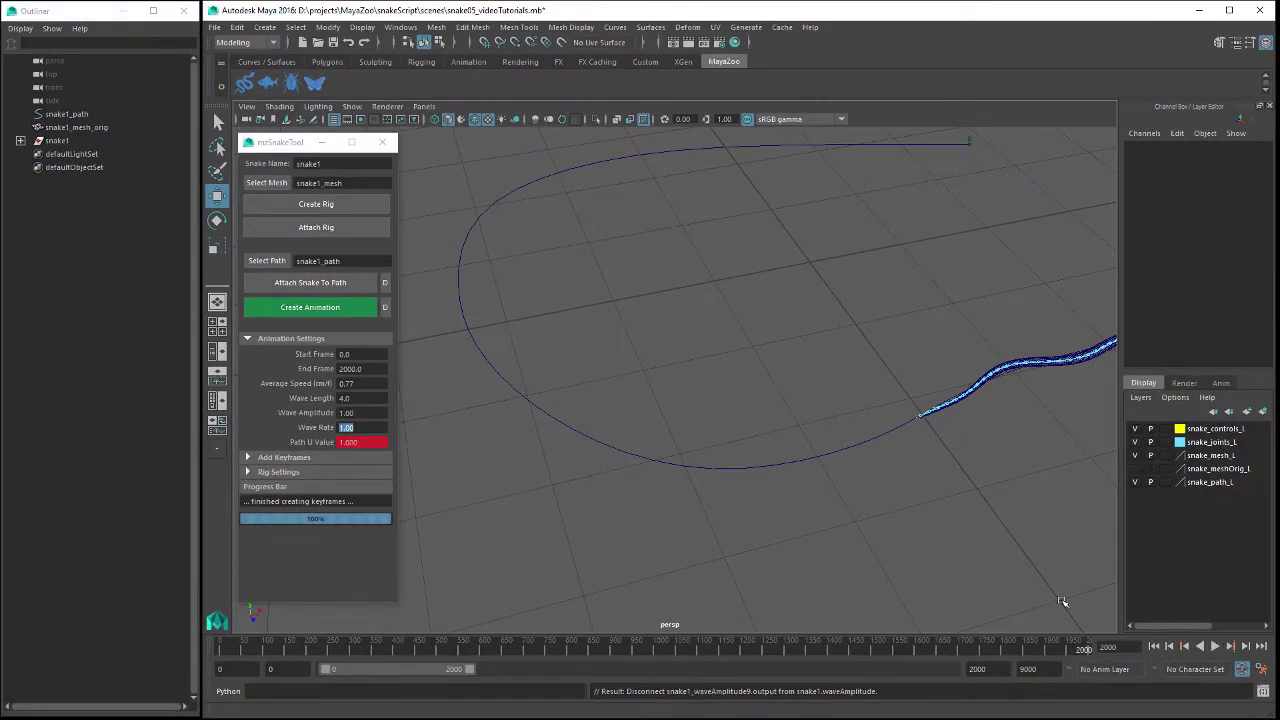
At frame 0, key Path U Value at 0.181.
{"action": "left_click_drag", "start_coordinate": [951, 530], "coordinate": [889, 528], "text": "alt"}
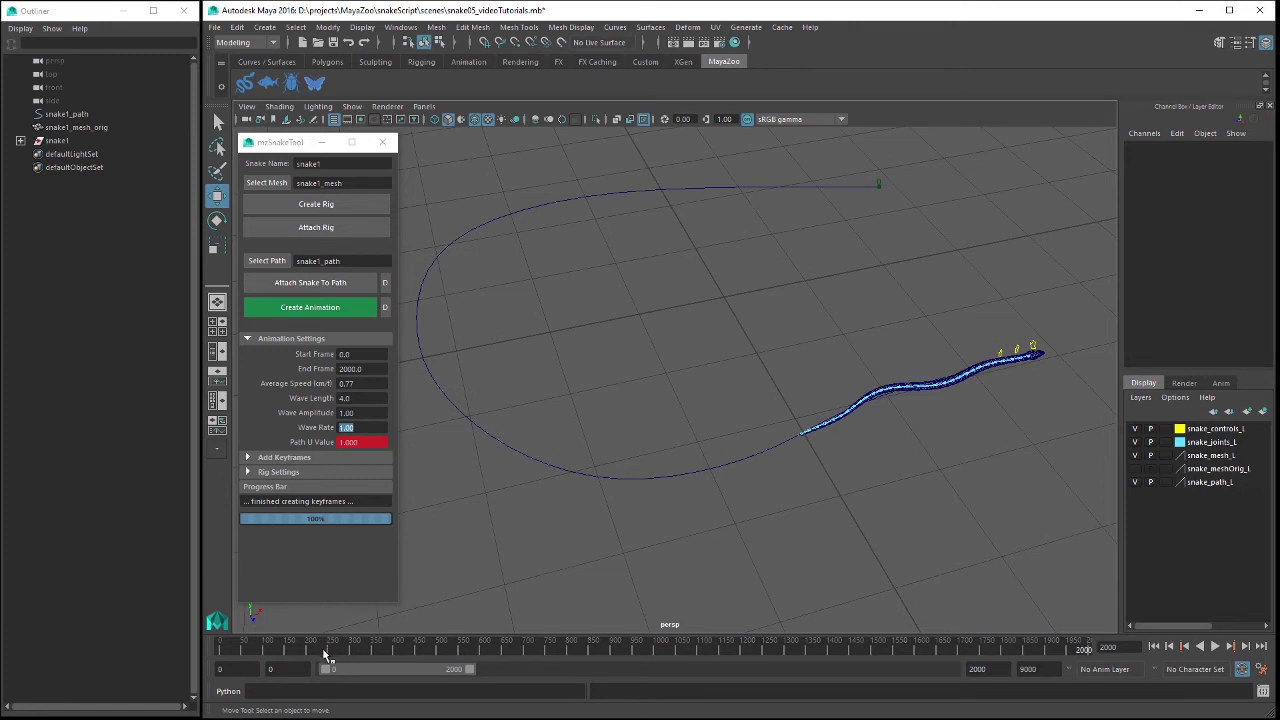
{"action": "left_click_drag", "start_coordinate": [288, 651], "coordinate": [158, 651]}
{"action": "left_click_drag", "start_coordinate": [658, 381], "coordinate": [847, 487], "text": "alt"}
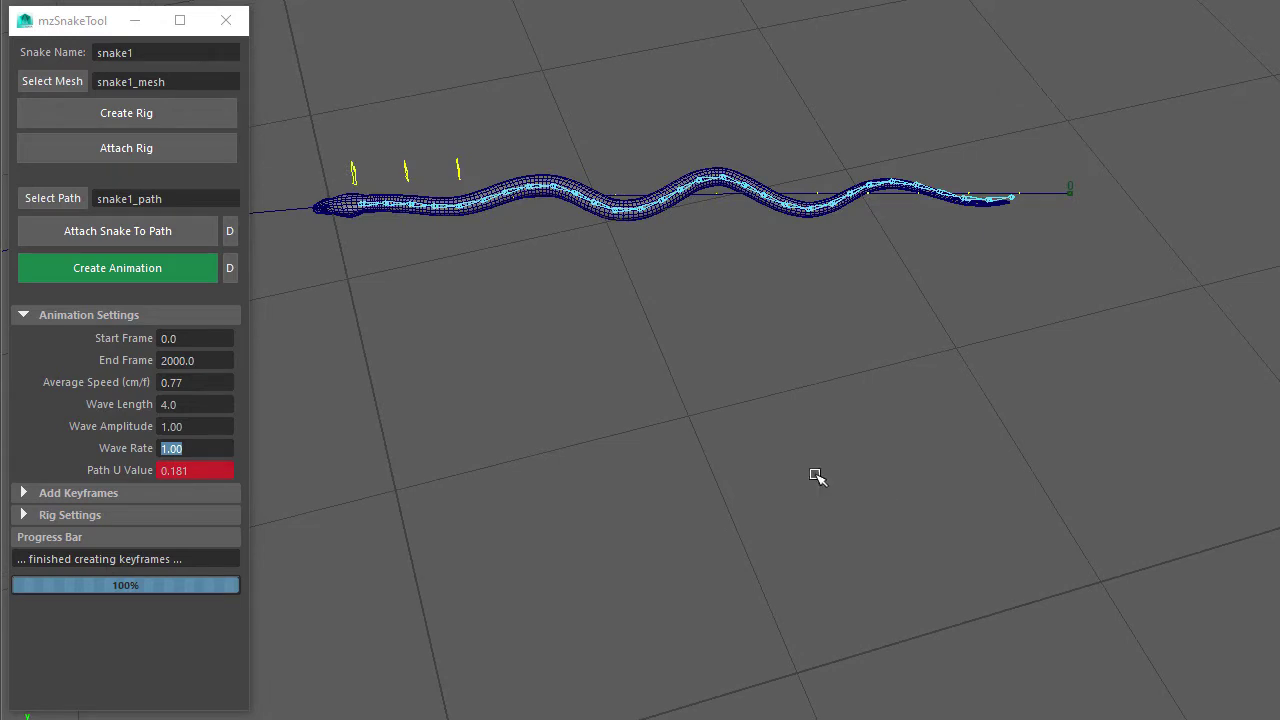
{"action": "middle_click_drag", "start_coordinate": [847, 487], "coordinate": [817, 491], "text": "alt"}
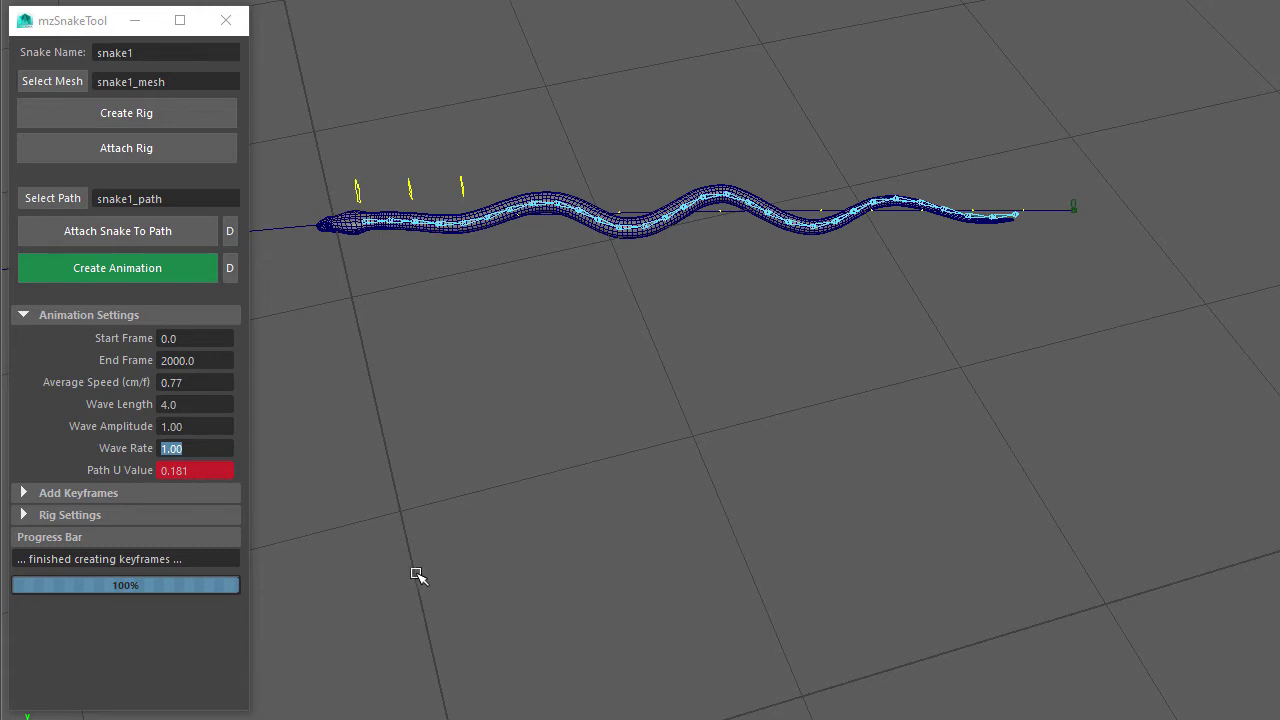
{"action": "double_click", "coordinate": [209, 471]}
{"action": "type", "text": "0"}
{"action": "key", "text": "Tab"}
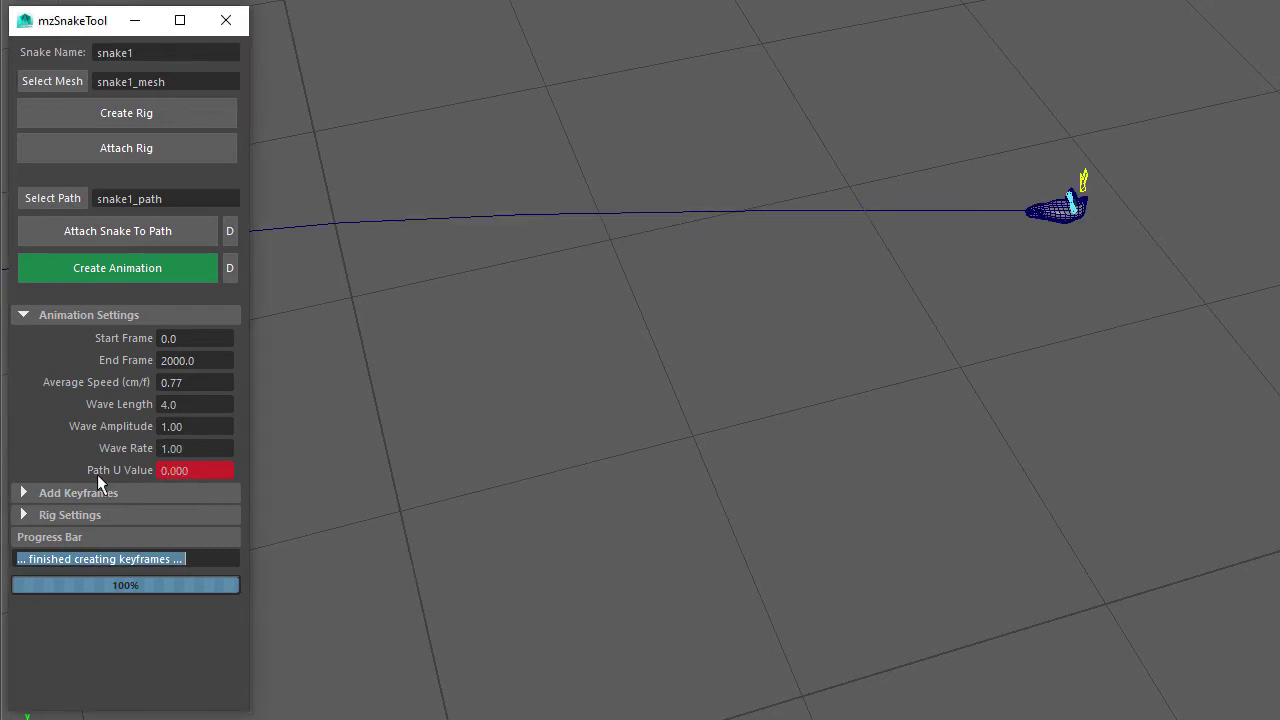
{"action": "middle_click_drag", "start_coordinate": [829, 409], "coordinate": [534, 489], "text": "alt"}
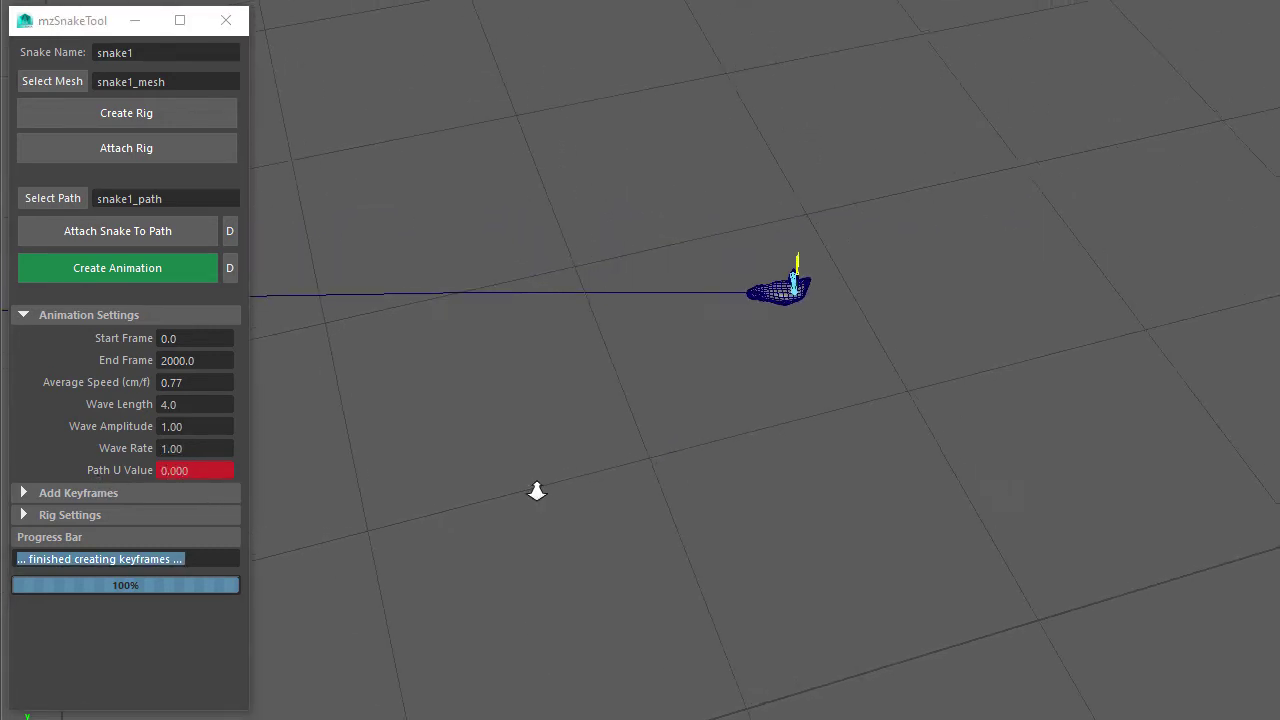
{"action": "right_click_drag", "start_coordinate": [534, 489], "coordinate": [872, 560], "text": "alt"}
{"action": "left_click_drag", "start_coordinate": [216, 472], "coordinate": [106, 476]}
{"action": "type", "text": "0.181"}
{"action": "key", "text": "Return"}
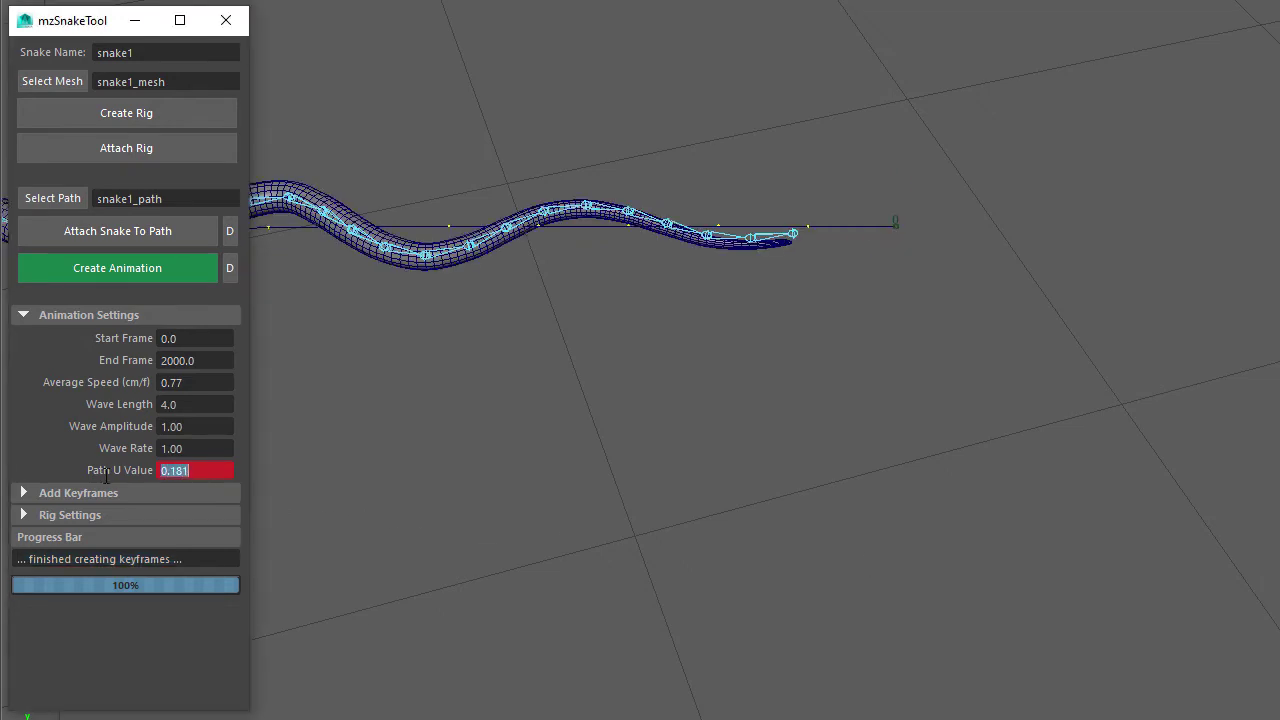
At frame 800, key Path U Value at 0.500.
{"action": "left_click_drag", "start_coordinate": [971, 426], "coordinate": [640, 492], "text": "alt"}
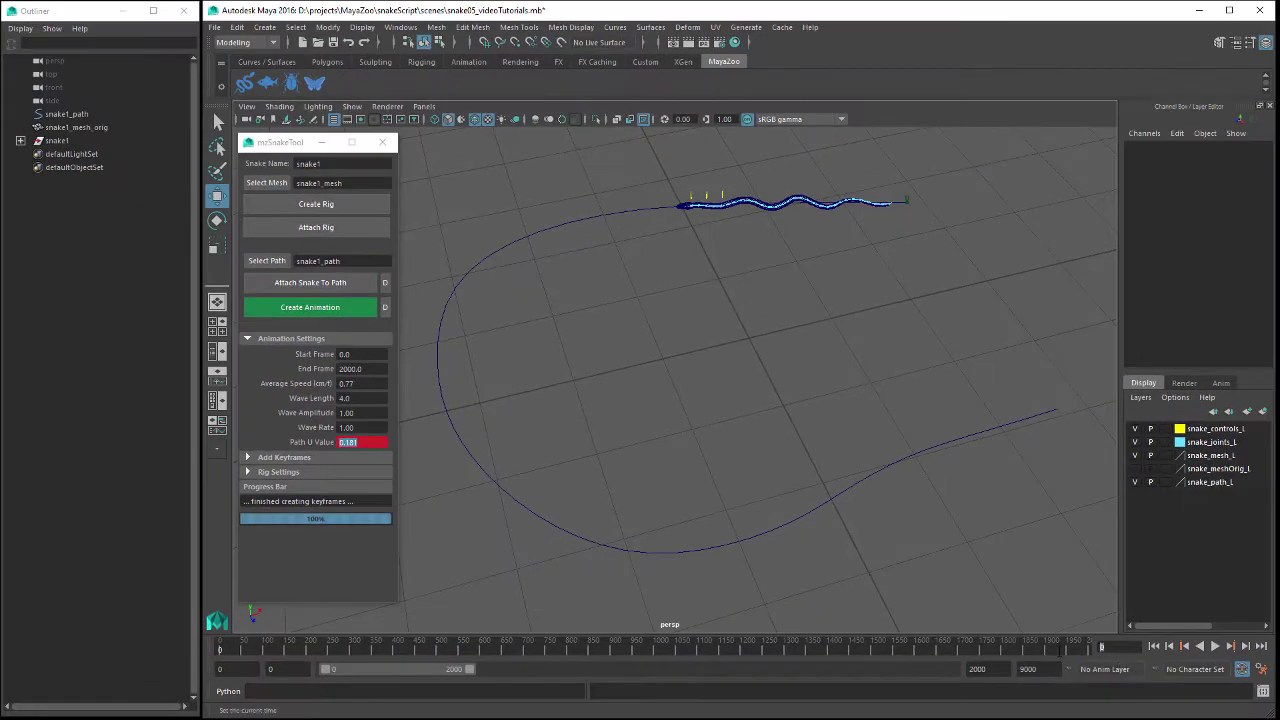
{"action": "type", "text": "800"}
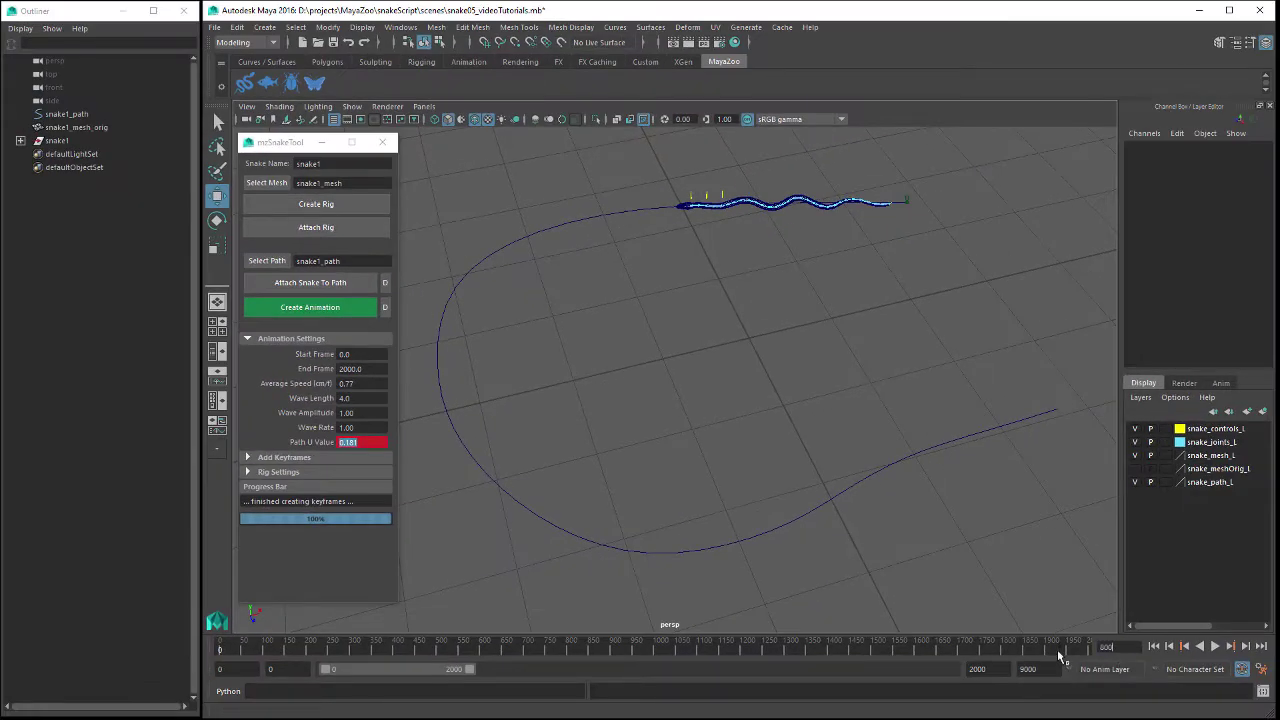
{"action": "key", "text": "Return"}
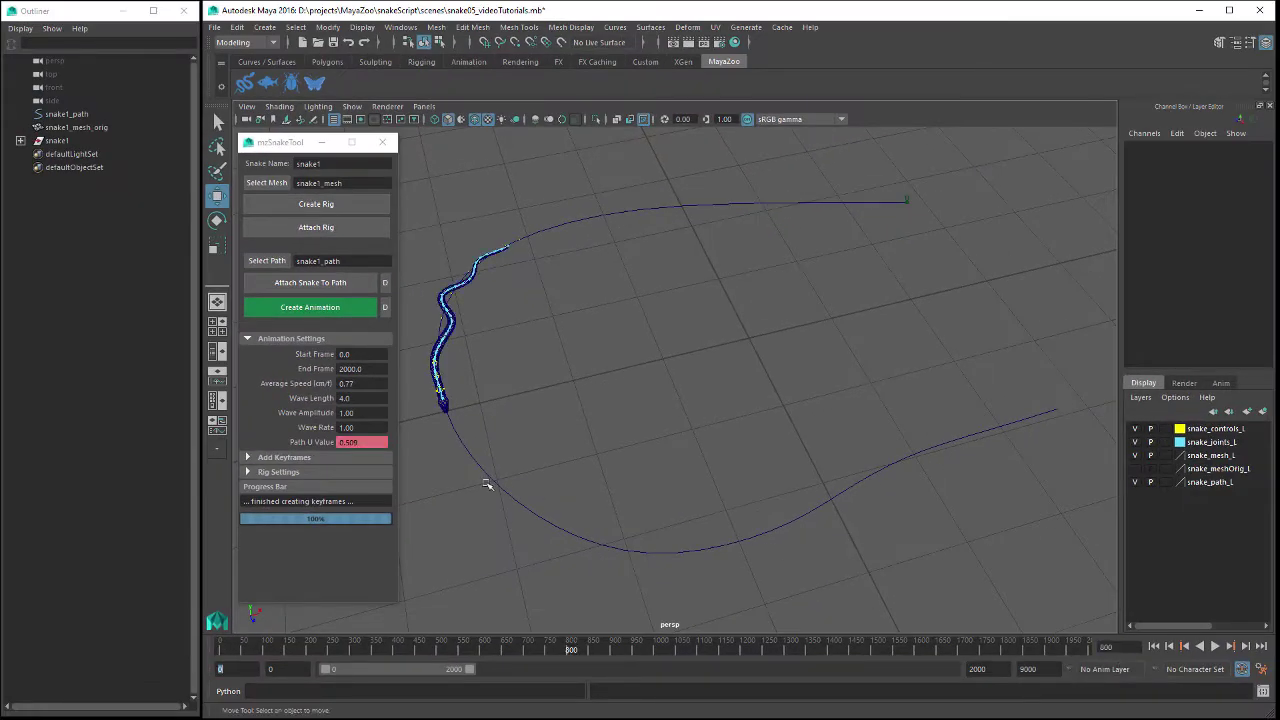
{"action": "left_click_drag", "start_coordinate": [372, 443], "coordinate": [297, 445]}
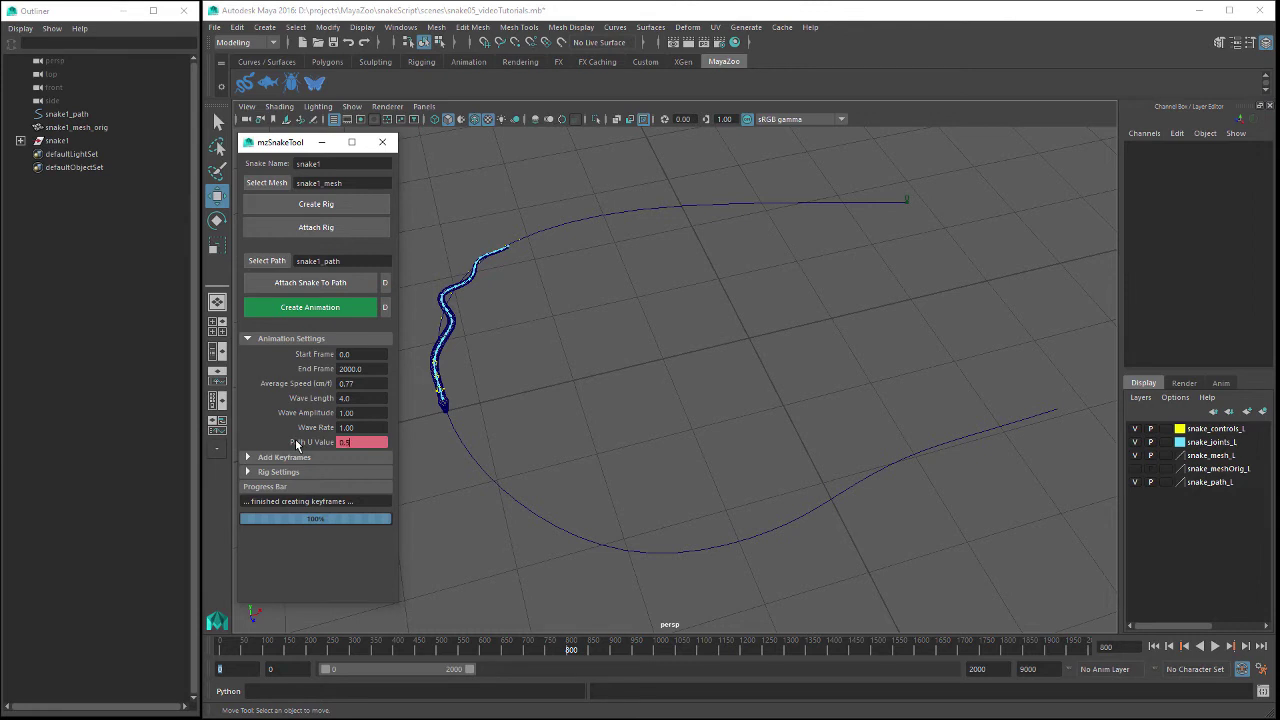
{"action": "type", "text": "0.5"}
{"action": "key", "text": "Return"}
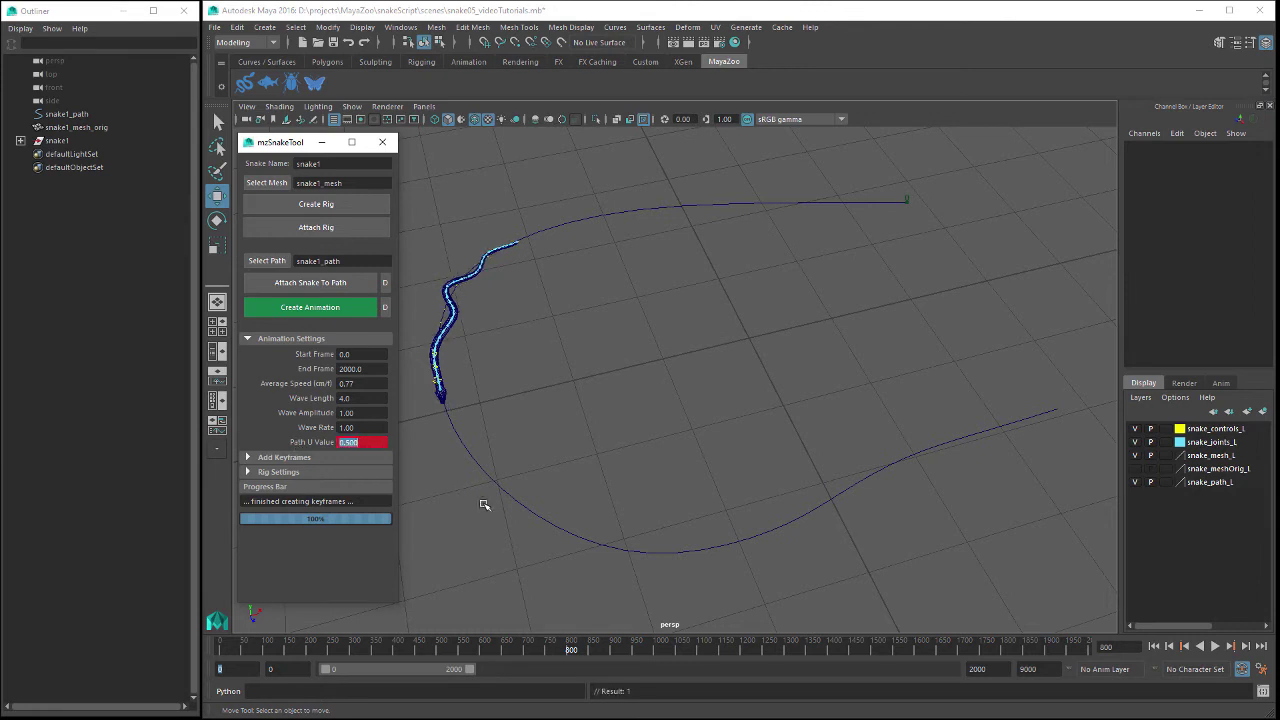
At frame 1000, key Path U Value at 0.500 again and select the snake1 rig.
{"action": "left_click", "coordinate": [1104, 647]}
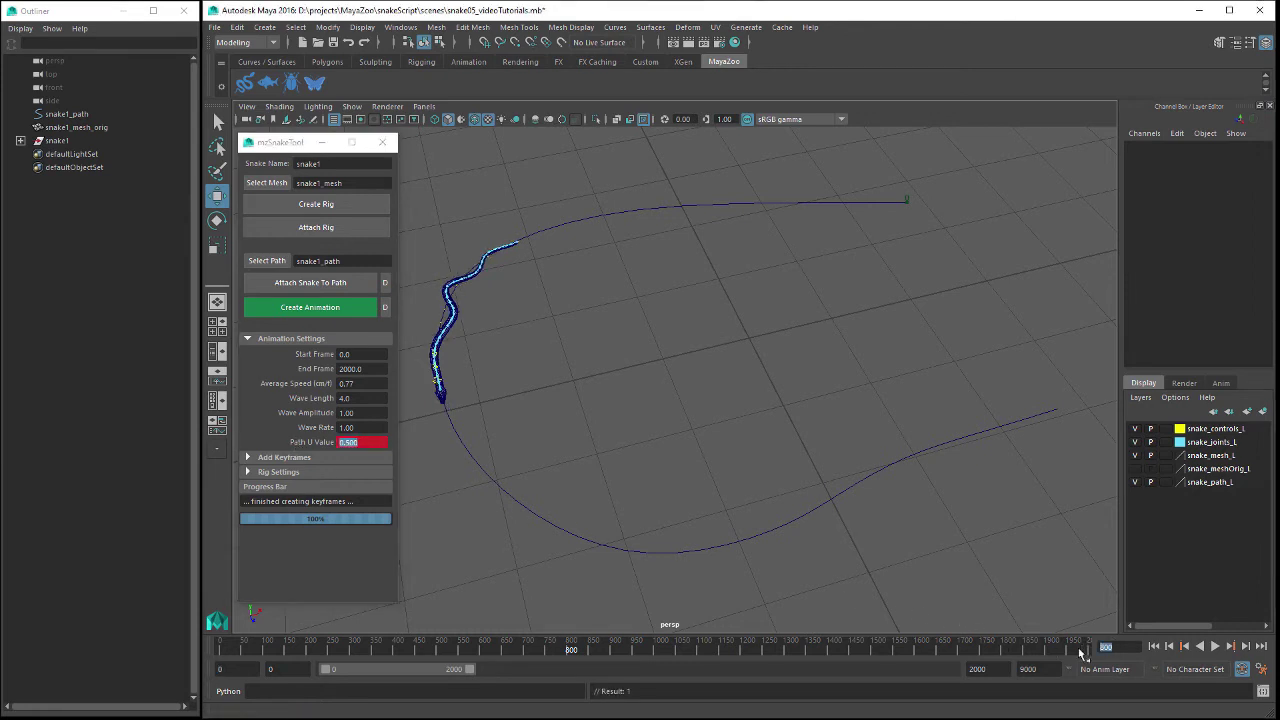
{"action": "type", "text": "1000"}
{"action": "key", "text": "Return"}
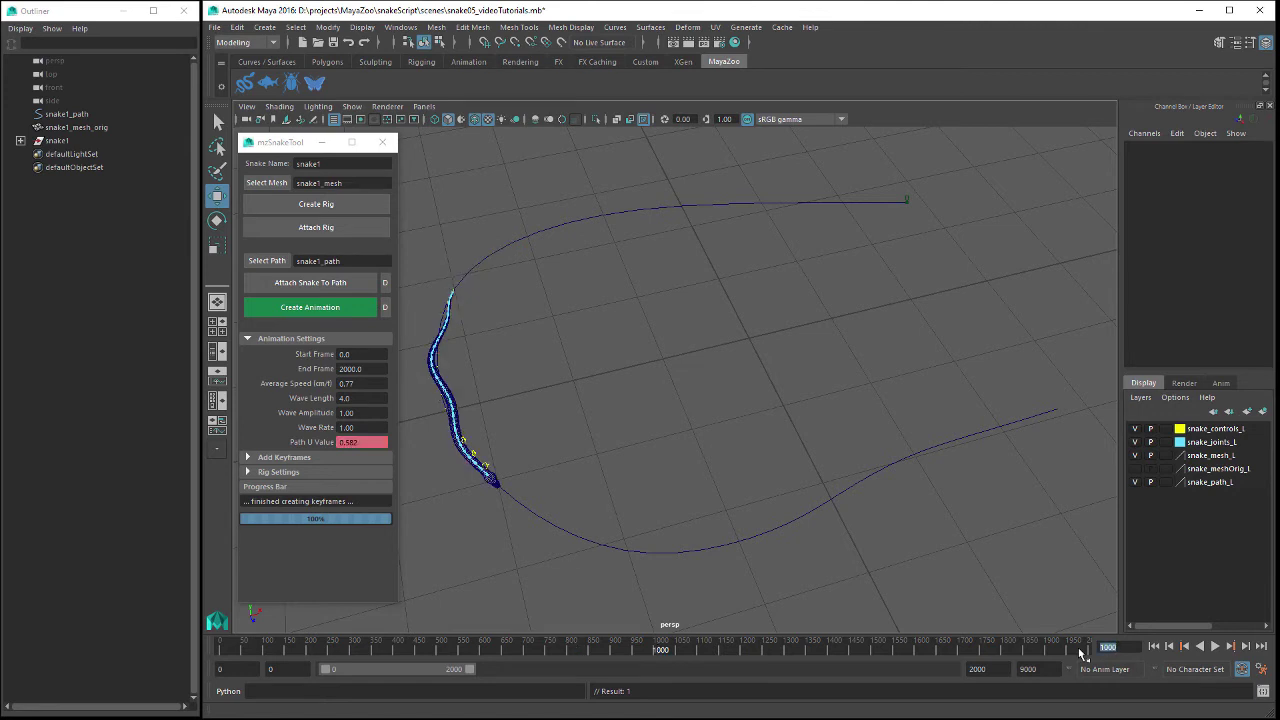
{"action": "left_click", "coordinate": [298, 444]}
{"action": "type", "text": "0"}
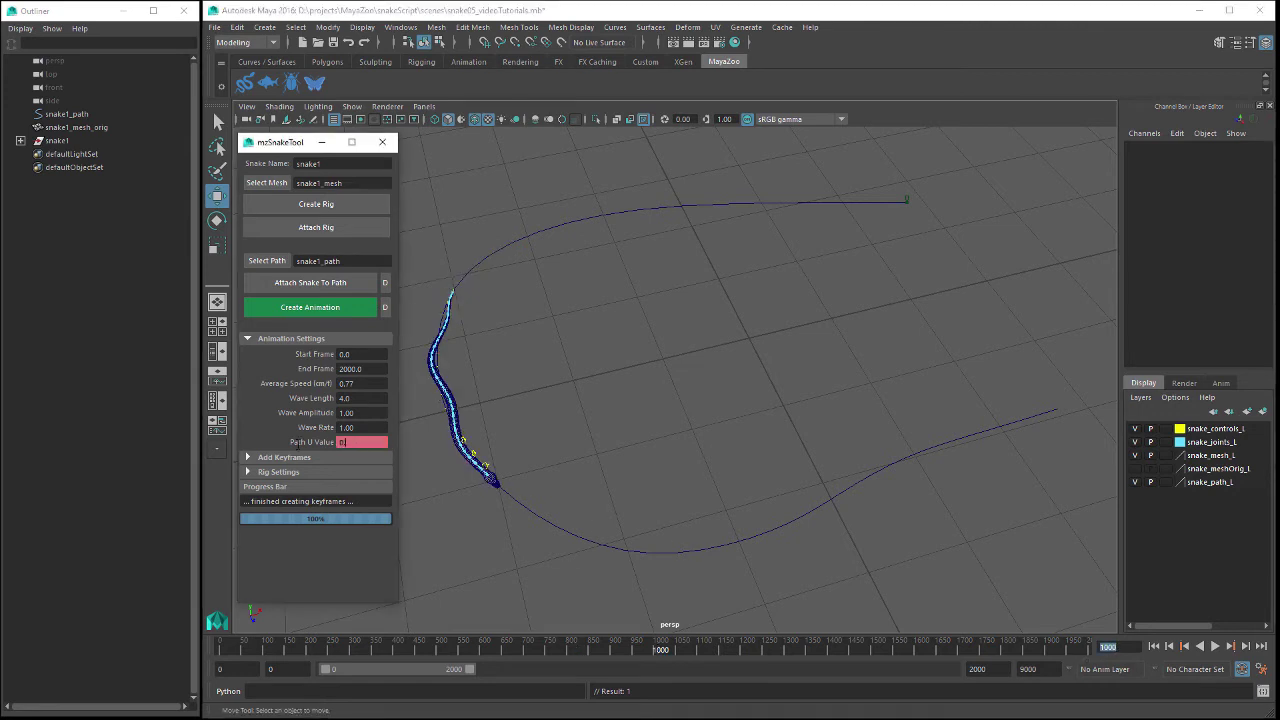
{"action": "type", "text": ".5"}
{"action": "key", "text": "Return"}
{"action": "left_click_drag", "start_coordinate": [530, 399], "coordinate": [636, 420], "text": "alt"}
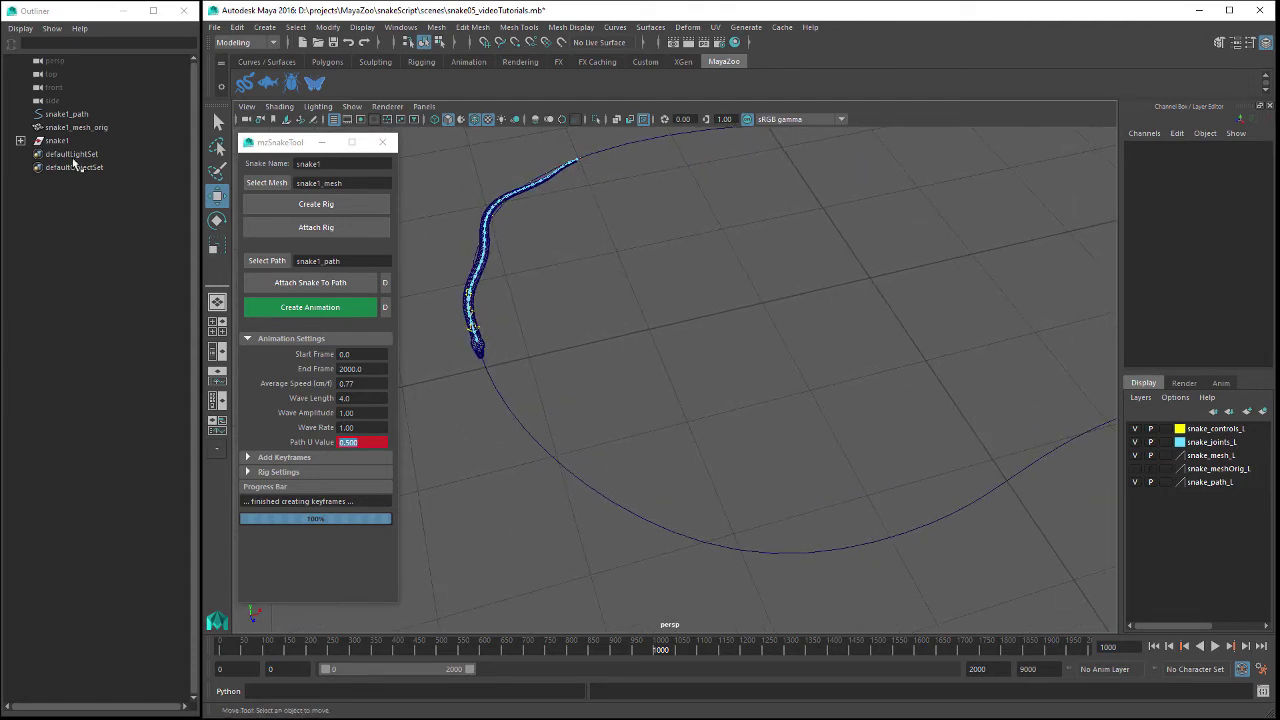
{"action": "left_click", "coordinate": [60, 140]}
{"action": "left_click", "coordinate": [400, 27]}
Inspect the Path U Value curve in the Graph Editor, rebuild the animation and scrub through it.
{"action": "mouse_move", "coordinate": [540, 61]}
{"action": "left_click", "coordinate": [620, 71]}
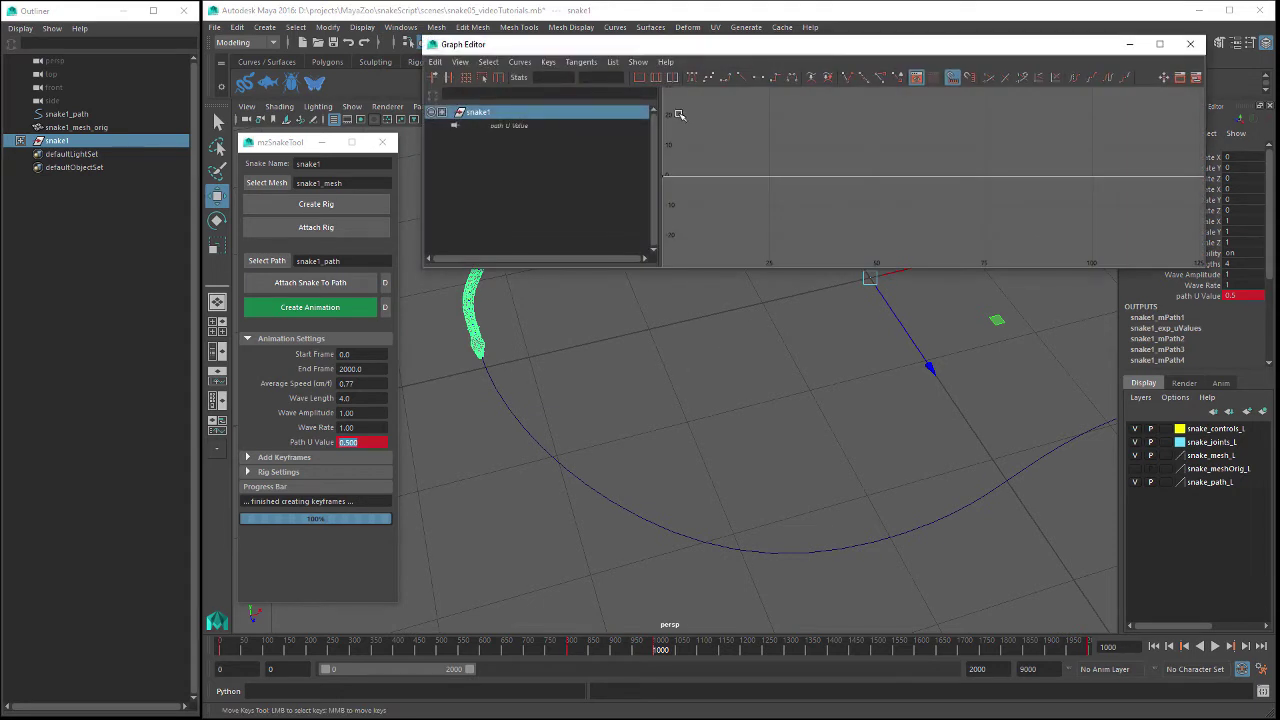
{"action": "key", "text": "f"}
{"action": "left_click_drag", "start_coordinate": [503, 648], "coordinate": [757, 677]}
{"action": "left_click_drag", "start_coordinate": [623, 486], "coordinate": [607, 516], "text": "alt"}
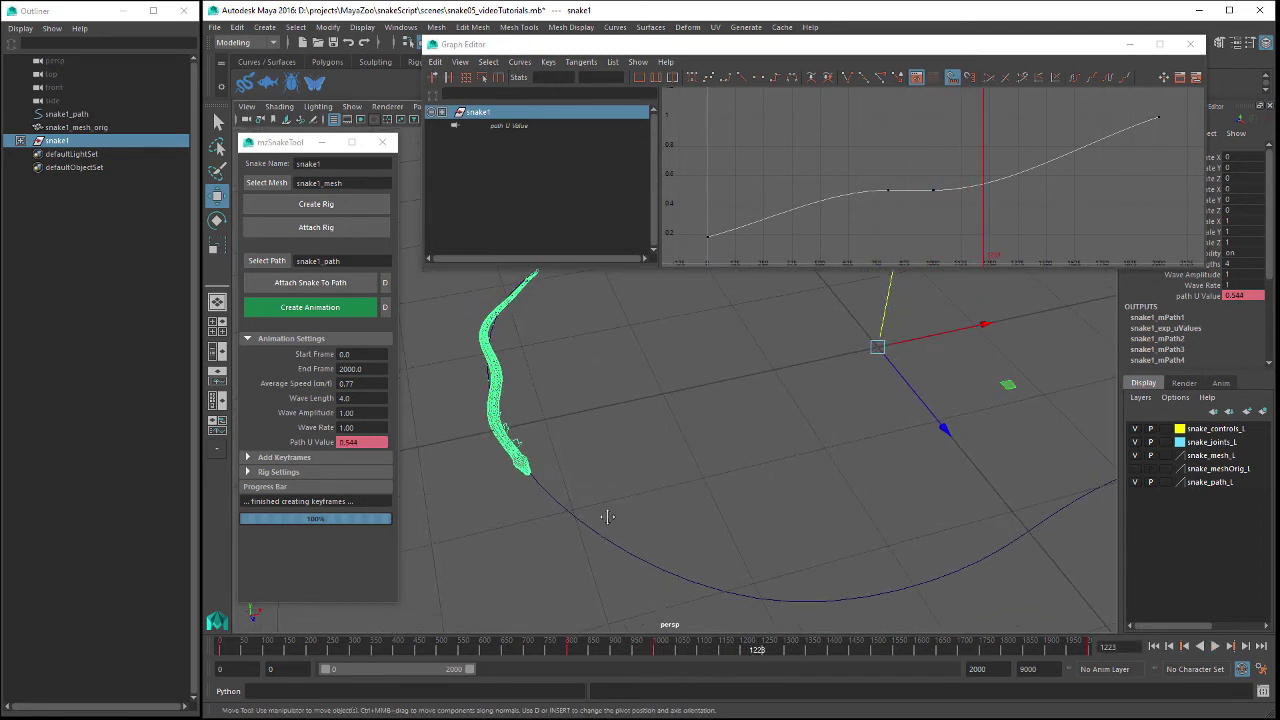
{"action": "left_click", "coordinate": [310, 309]}
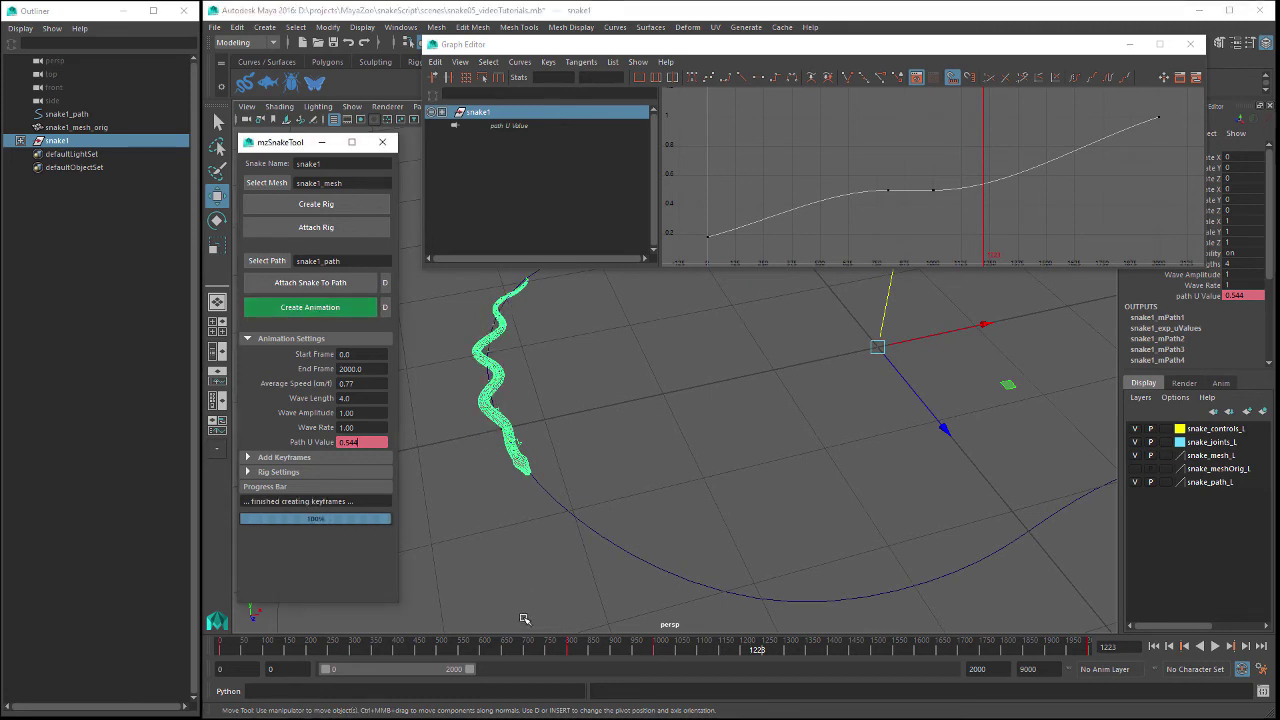
{"action": "left_click_drag", "start_coordinate": [466, 651], "coordinate": [806, 652]}
{"action": "left_click_drag", "start_coordinate": [457, 650], "coordinate": [878, 651]}
{"action": "middle_click_drag", "start_coordinate": [703, 586], "coordinate": [712, 501], "text": "alt"}
Close the Graph Editor and switch mzSnakeTool from Animation Settings to its Add Keyframes options.
{"action": "left_click", "coordinate": [1190, 44]}
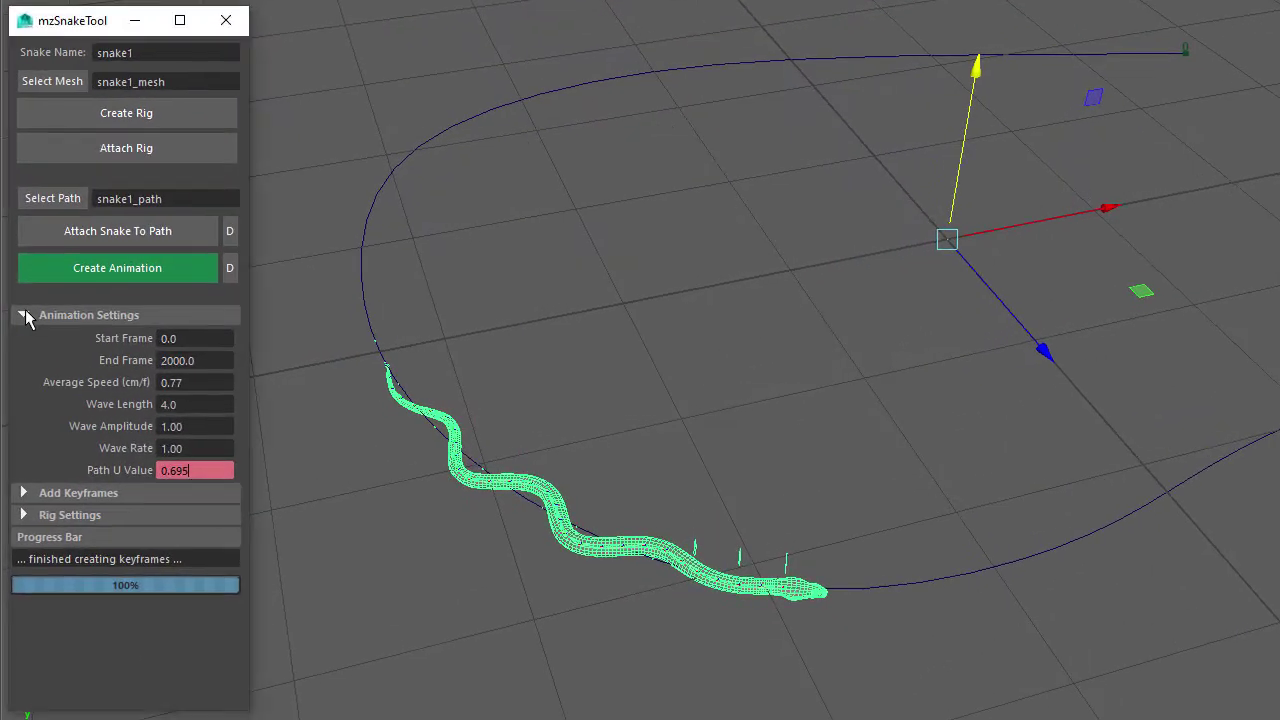
{"action": "left_click", "coordinate": [26, 317]}
{"action": "left_click", "coordinate": [24, 337]}
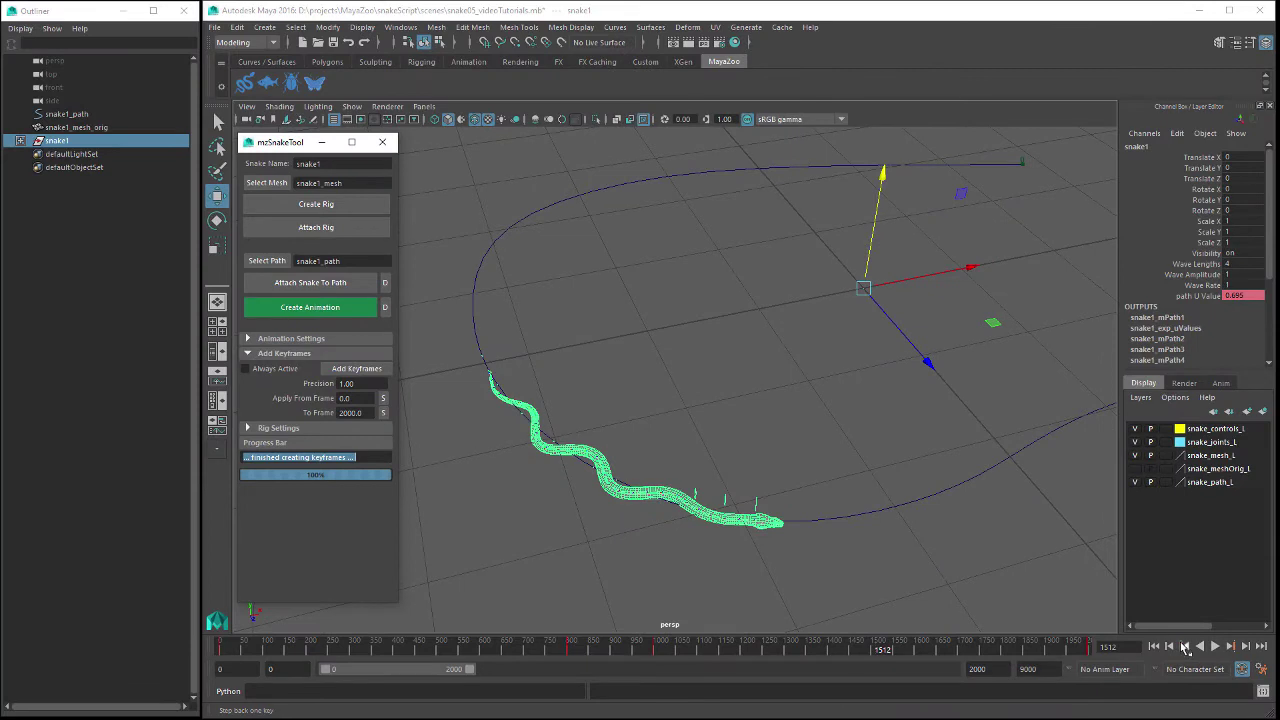
Return to frame 1000, set Path U Value to 0.52 and regenerate the snake animation.
{"action": "left_click", "coordinate": [1184, 647]}
{"action": "left_click", "coordinate": [248, 339]}
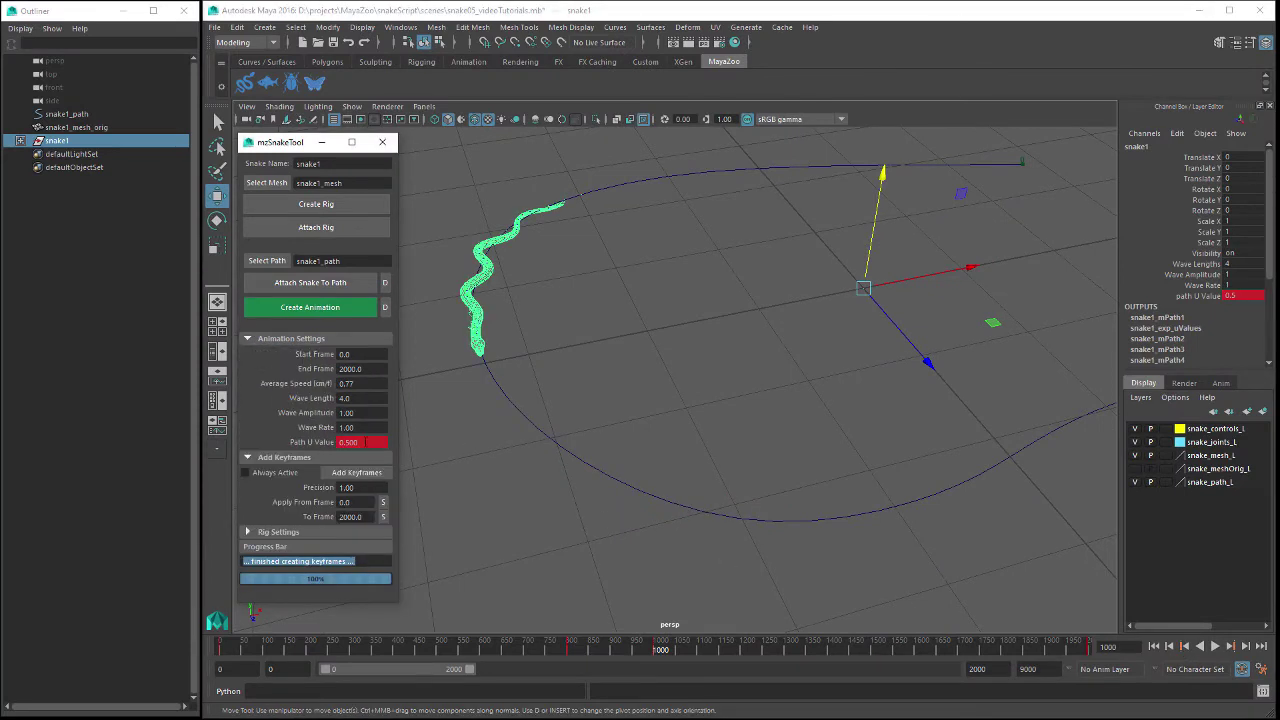
{"action": "left_click", "coordinate": [371, 441]}
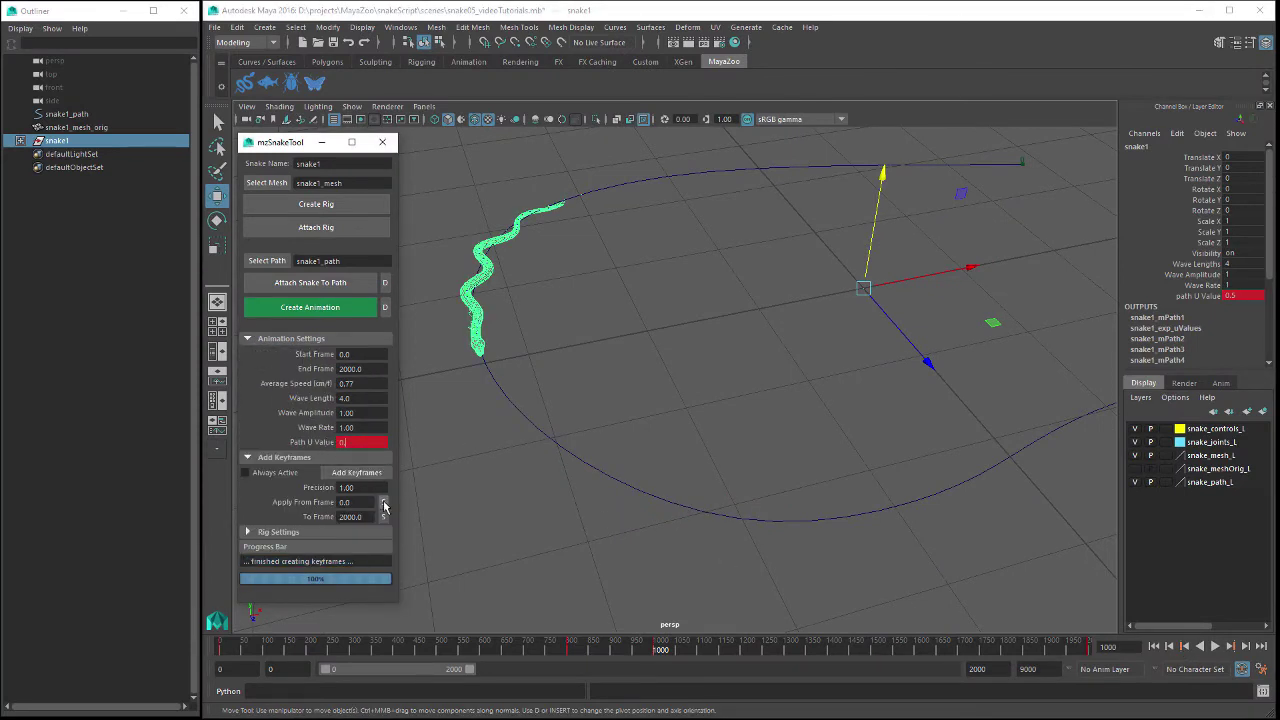
{"action": "key", "text": "Return"}
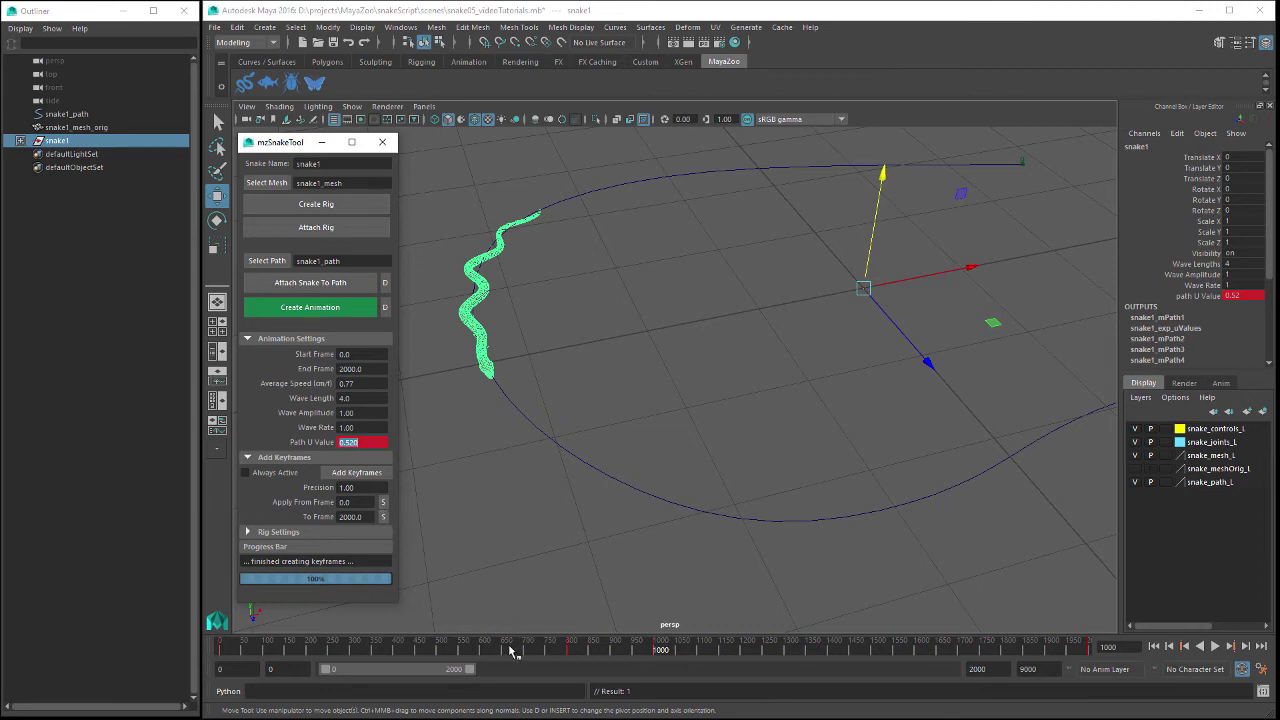
{"action": "left_click", "coordinate": [312, 310]}
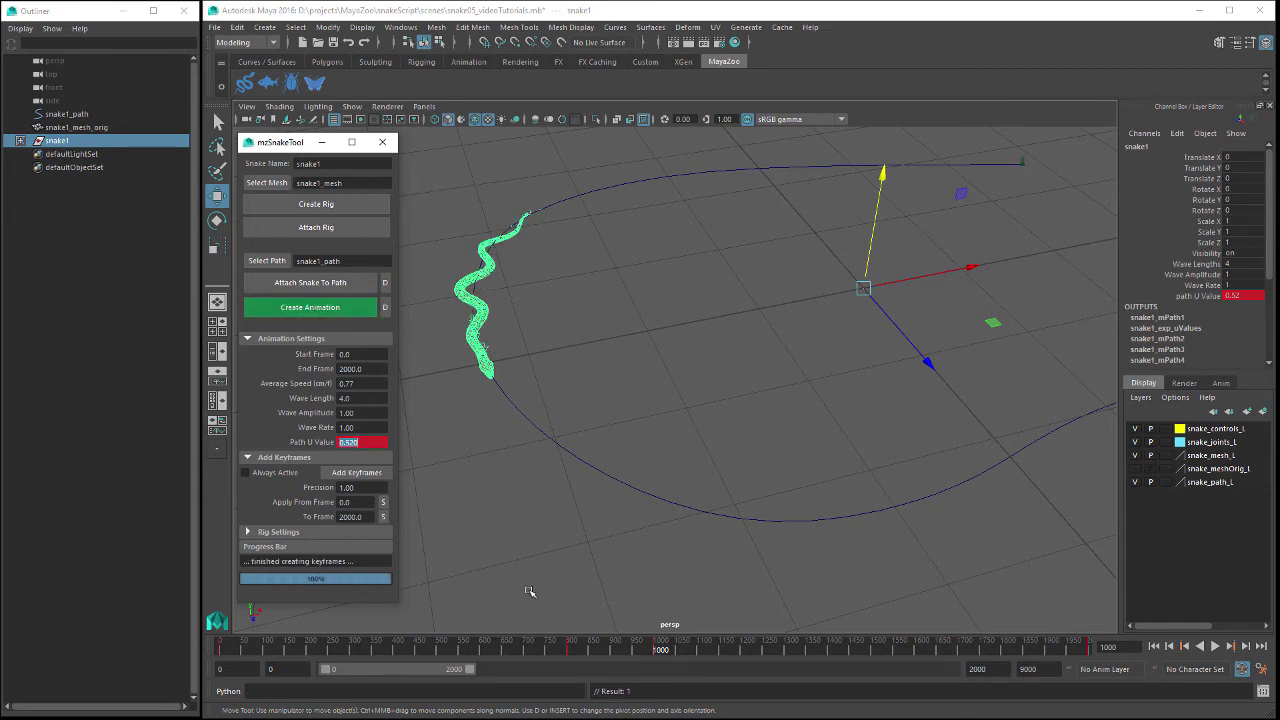
Play the animation from around frame 775 and view the snake from a closer angle.
{"action": "left_click_drag", "start_coordinate": [477, 652], "coordinate": [557, 657]}
{"action": "left_click", "coordinate": [1215, 646]}
{"action": "left_click_drag", "start_coordinate": [700, 420], "coordinate": [558, 445], "text": "alt"}
{"action": "right_click_drag", "start_coordinate": [597, 466], "coordinate": [740, 485], "text": "alt"}
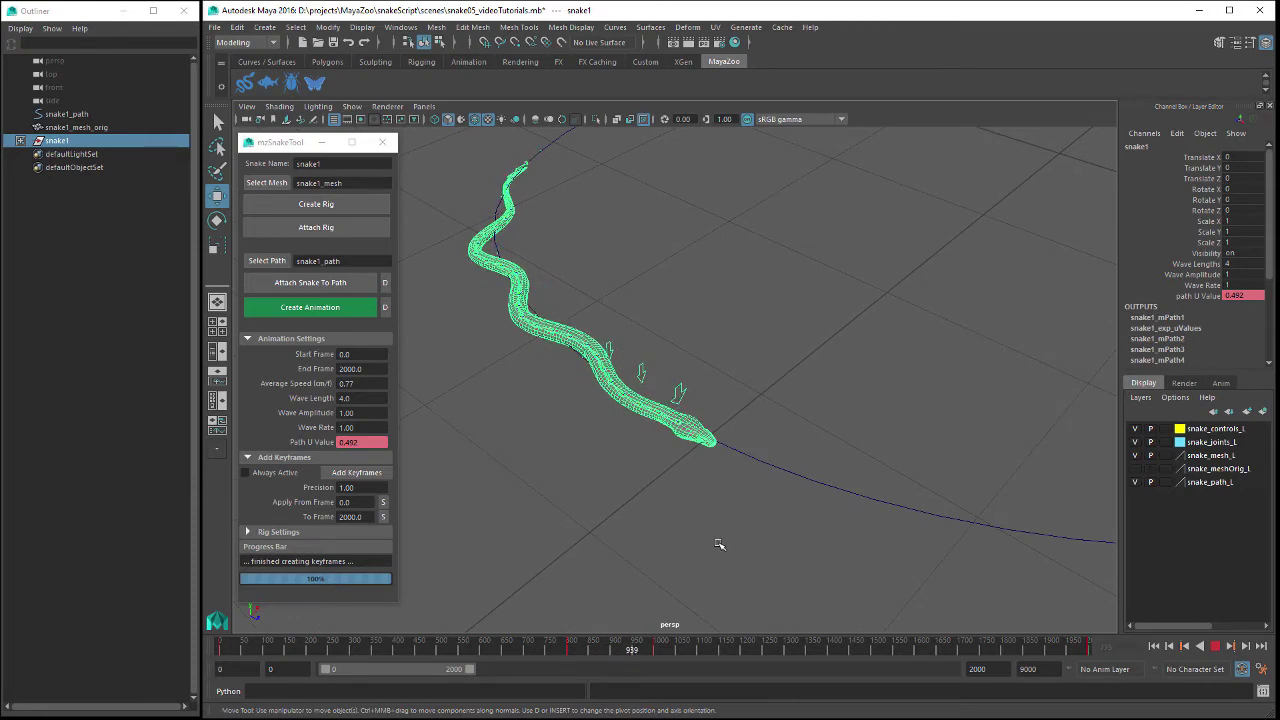
Add wave keyframes in mzSnakeTool from frame 800 to frame 1000.
{"action": "left_click", "coordinate": [565, 648]}
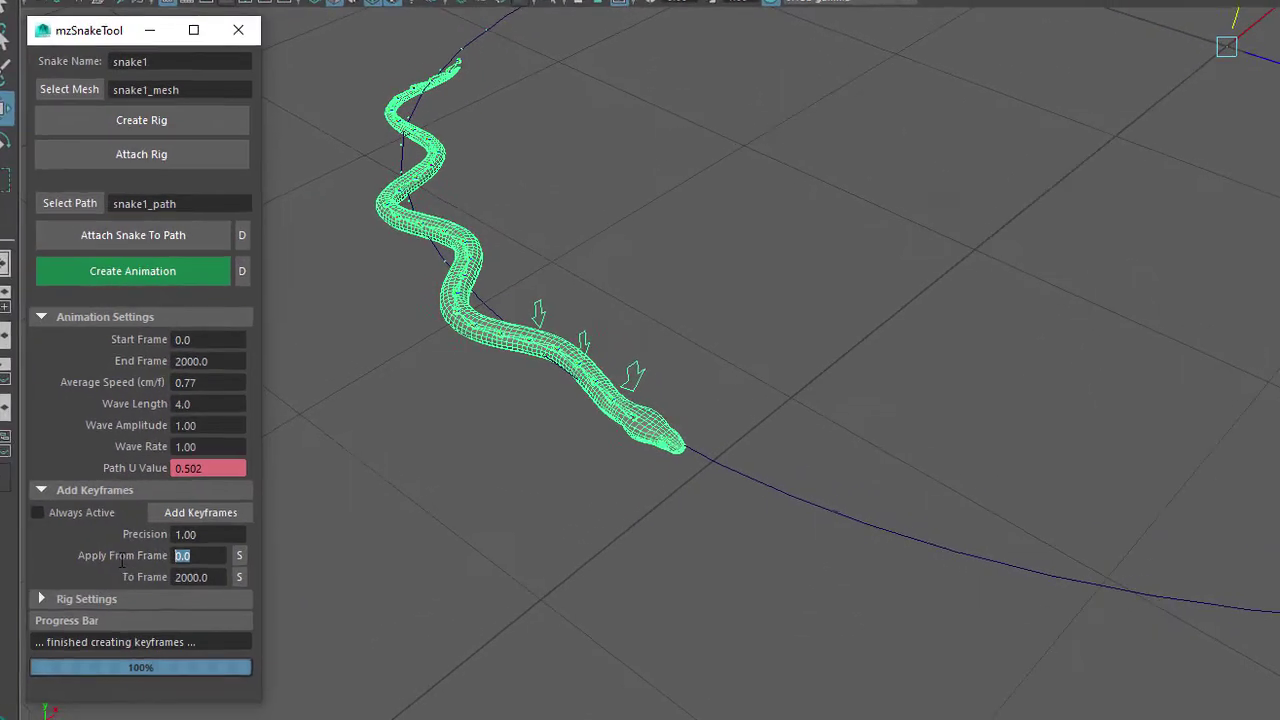
{"action": "left_click", "coordinate": [352, 502]}
{"action": "type", "text": "800"}
{"action": "key", "text": "Tab"}
{"action": "type", "text": "1000"}
{"action": "key", "text": "Tab"}
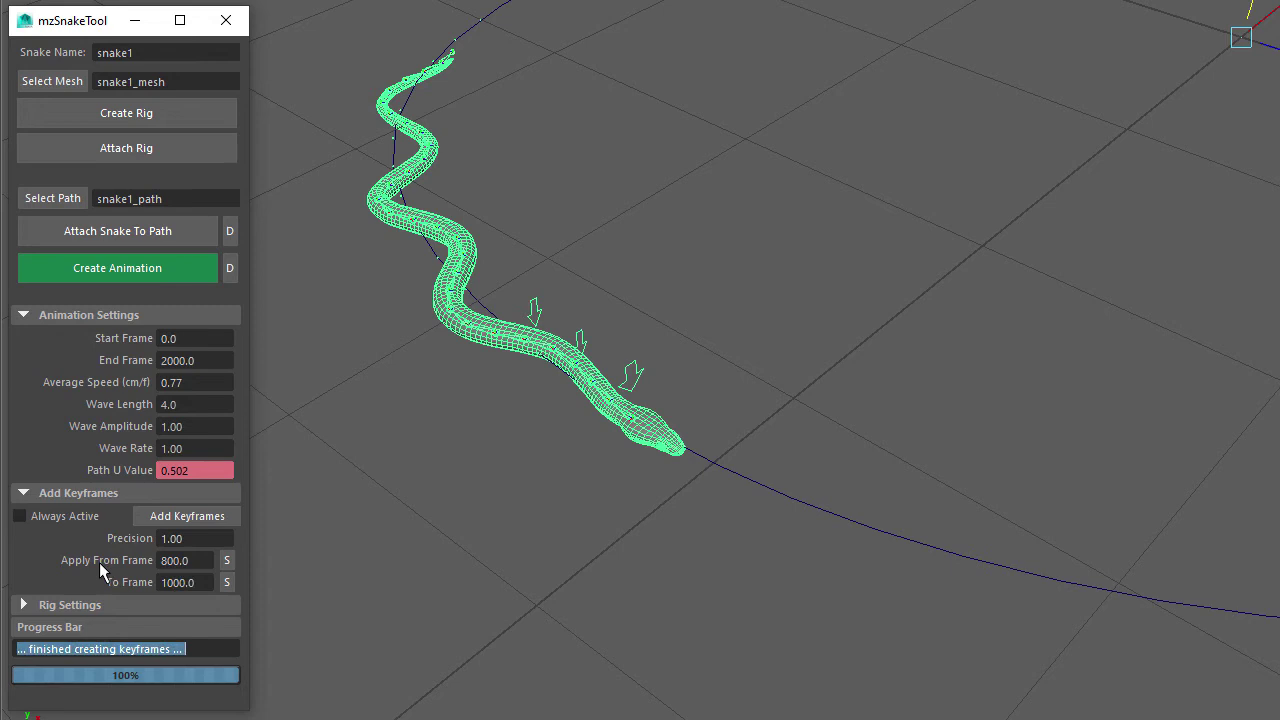
{"action": "left_click", "coordinate": [180, 517]}
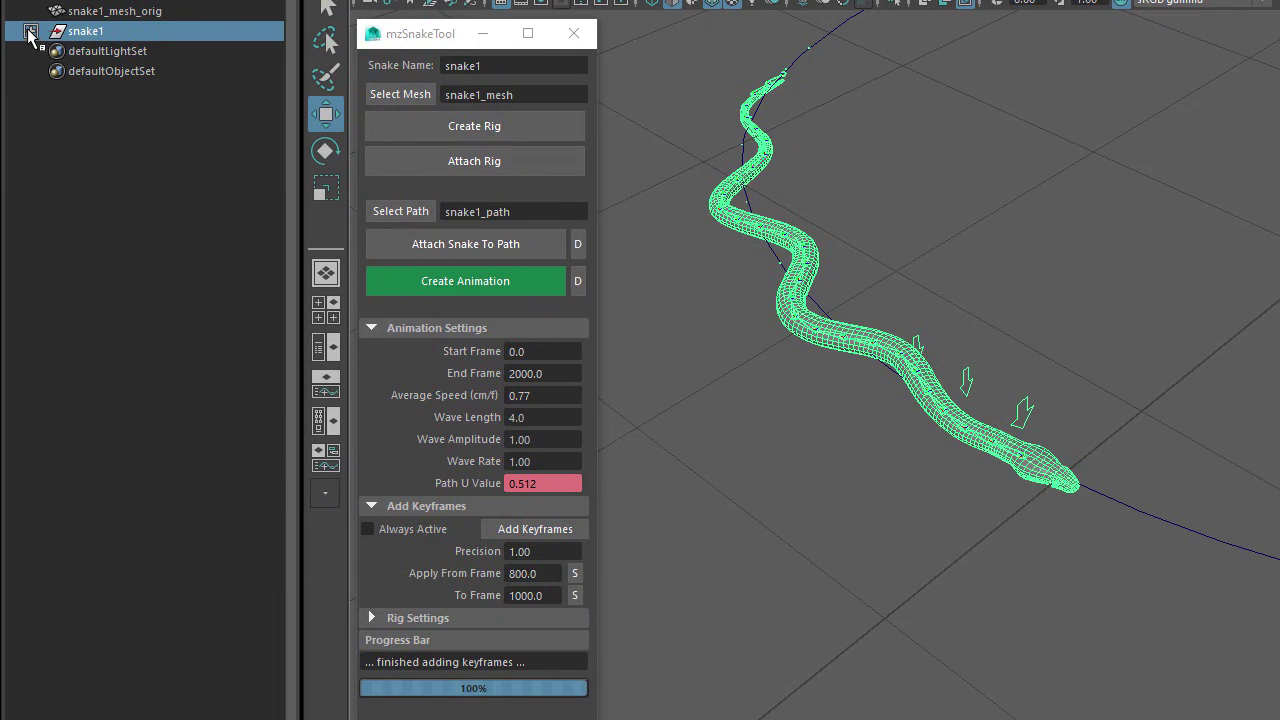
Expand snake1 and snake1_controls in the Outliner and hide snake_mesh_L to reveal the joints.
{"action": "left_click", "coordinate": [5, 30]}
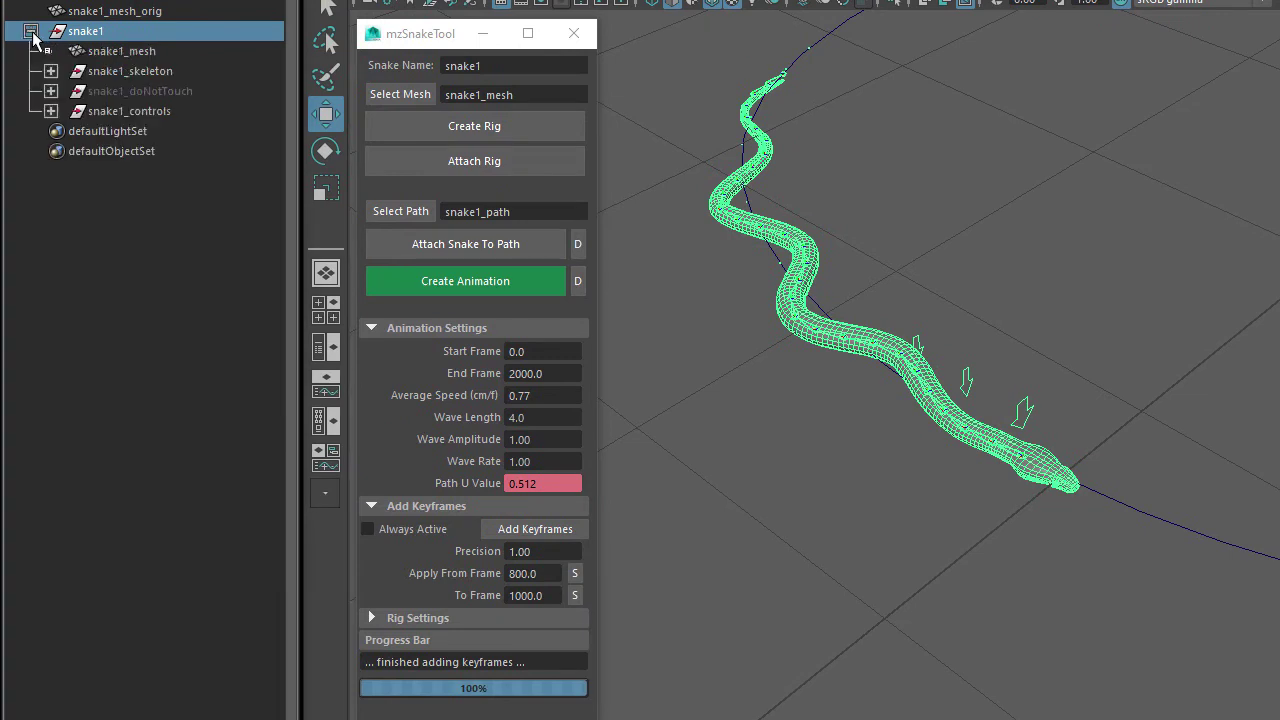
{"action": "left_click", "coordinate": [51, 110]}
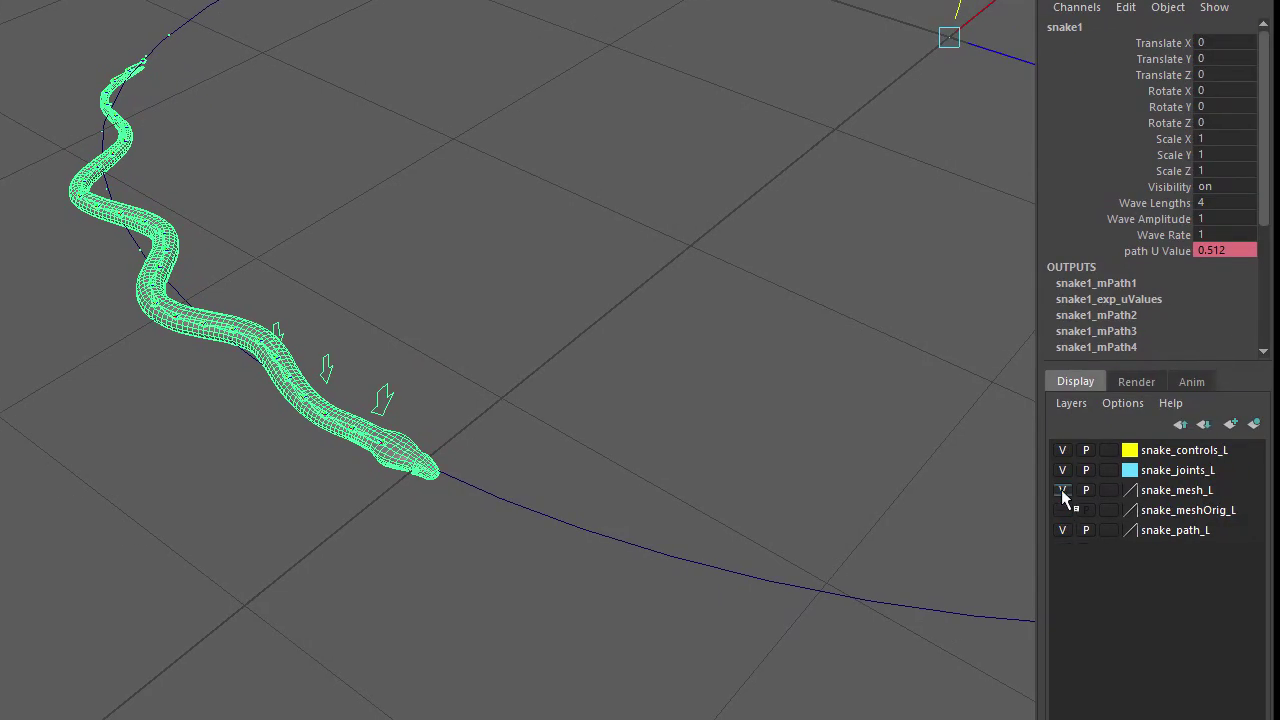
{"action": "left_click", "coordinate": [1062, 490]}
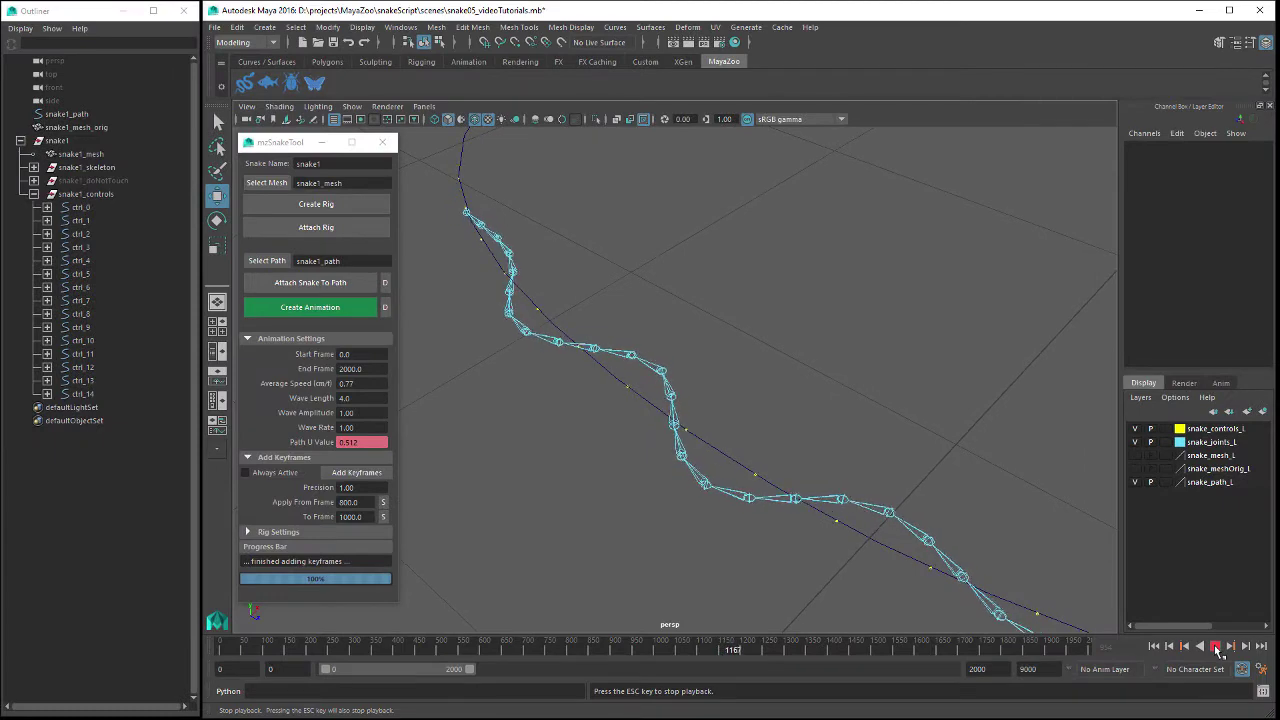
Stop playback at frame 996 and expand ctrl_6, ctrl_7 and ctrl_8 in the Outliner.
{"action": "left_click", "coordinate": [1215, 647]}
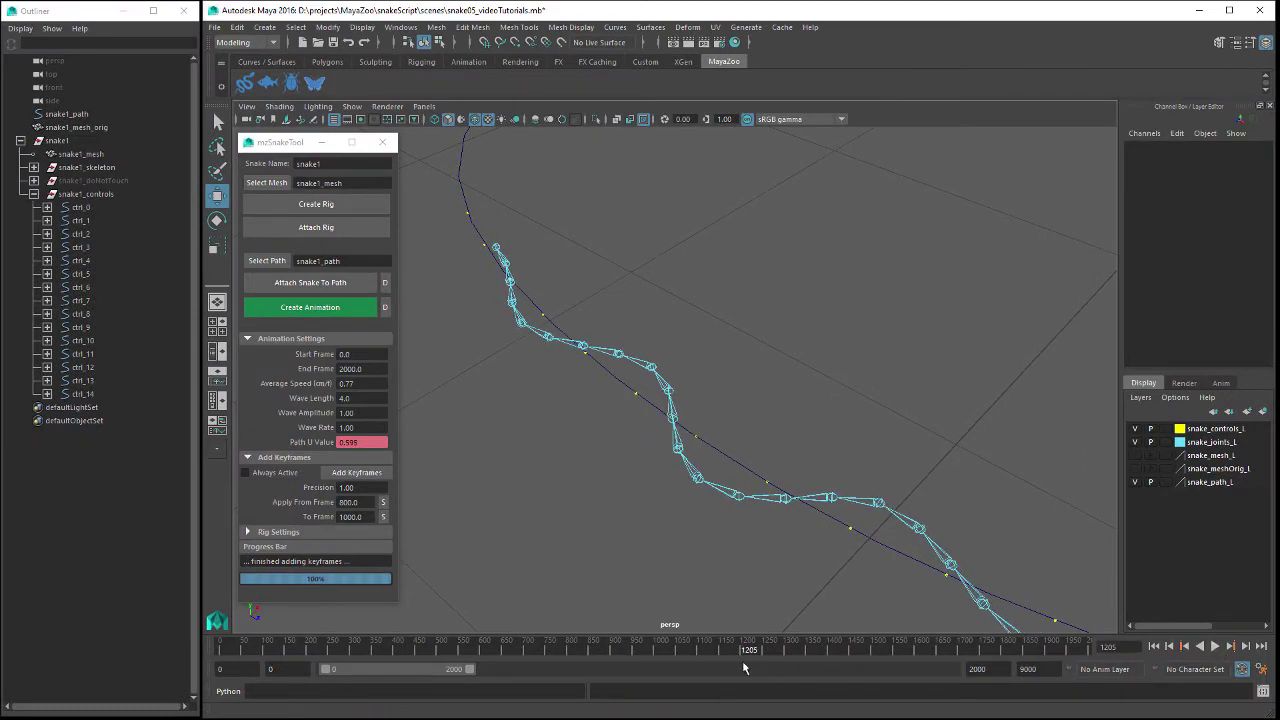
{"action": "left_click_drag", "start_coordinate": [733, 652], "coordinate": [656, 651]}
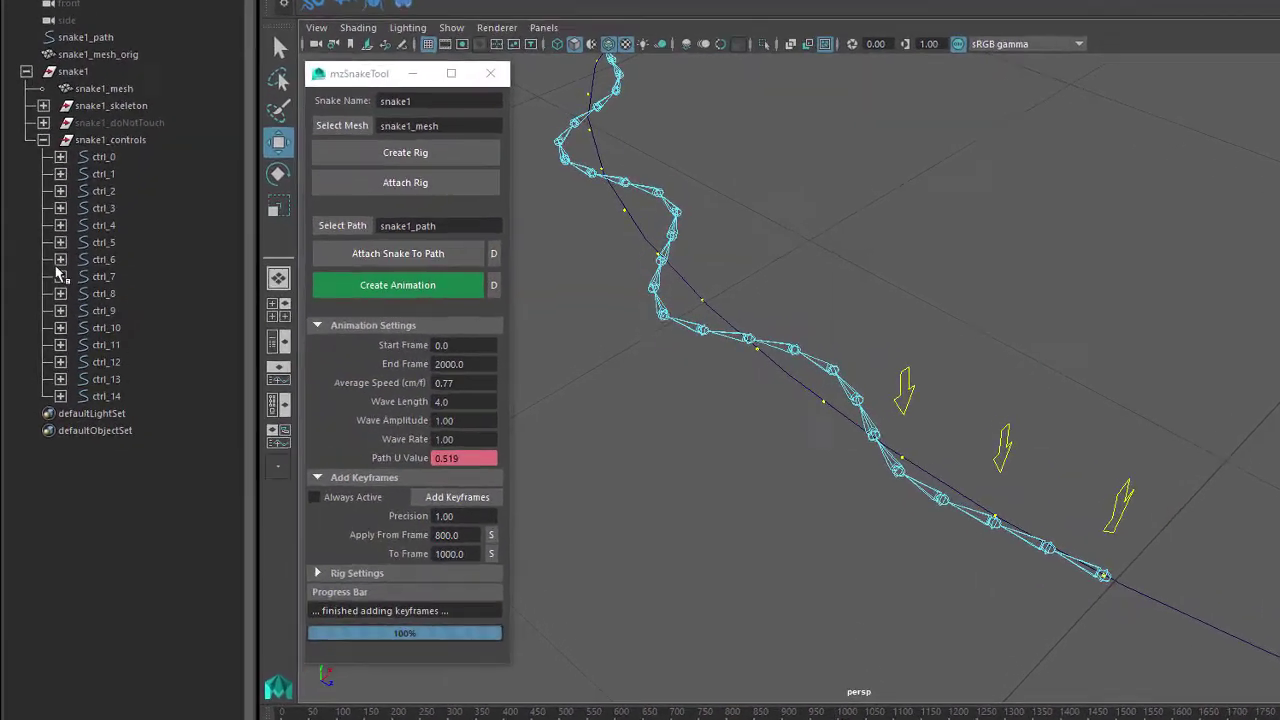
{"action": "left_click", "coordinate": [47, 287]}
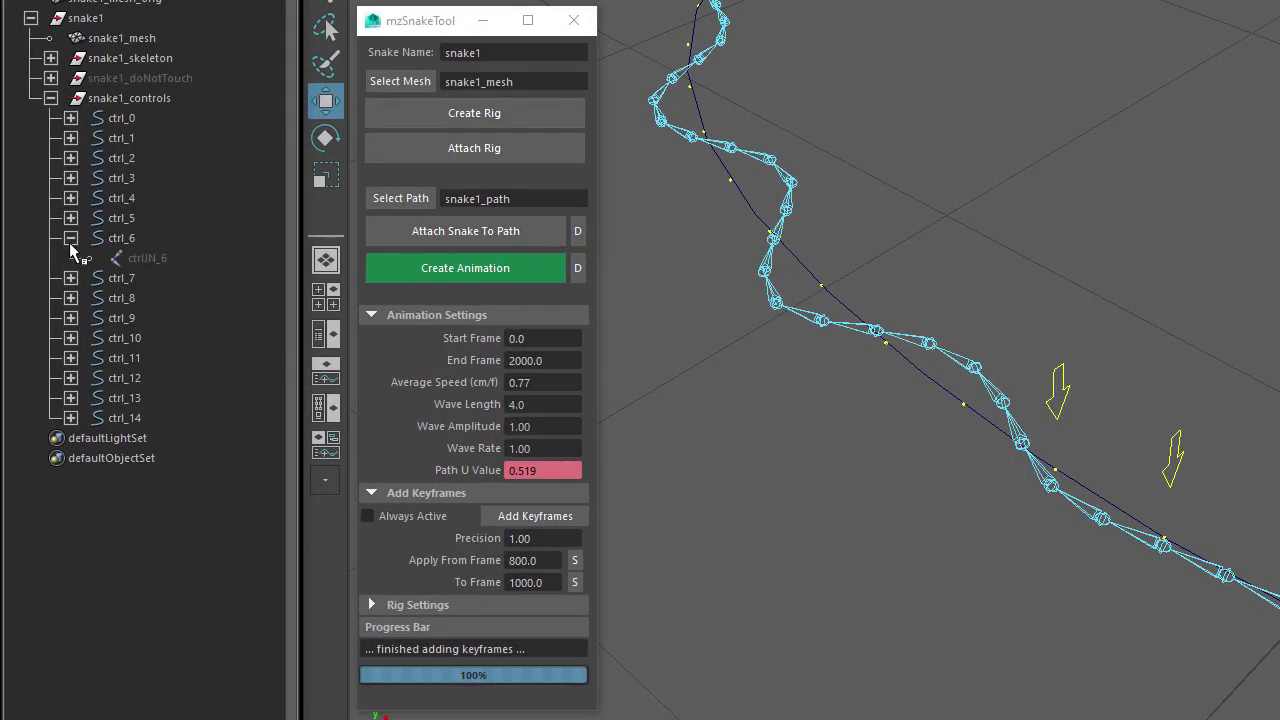
{"action": "left_click", "coordinate": [69, 279]}
{"action": "left_click", "coordinate": [69, 318]}
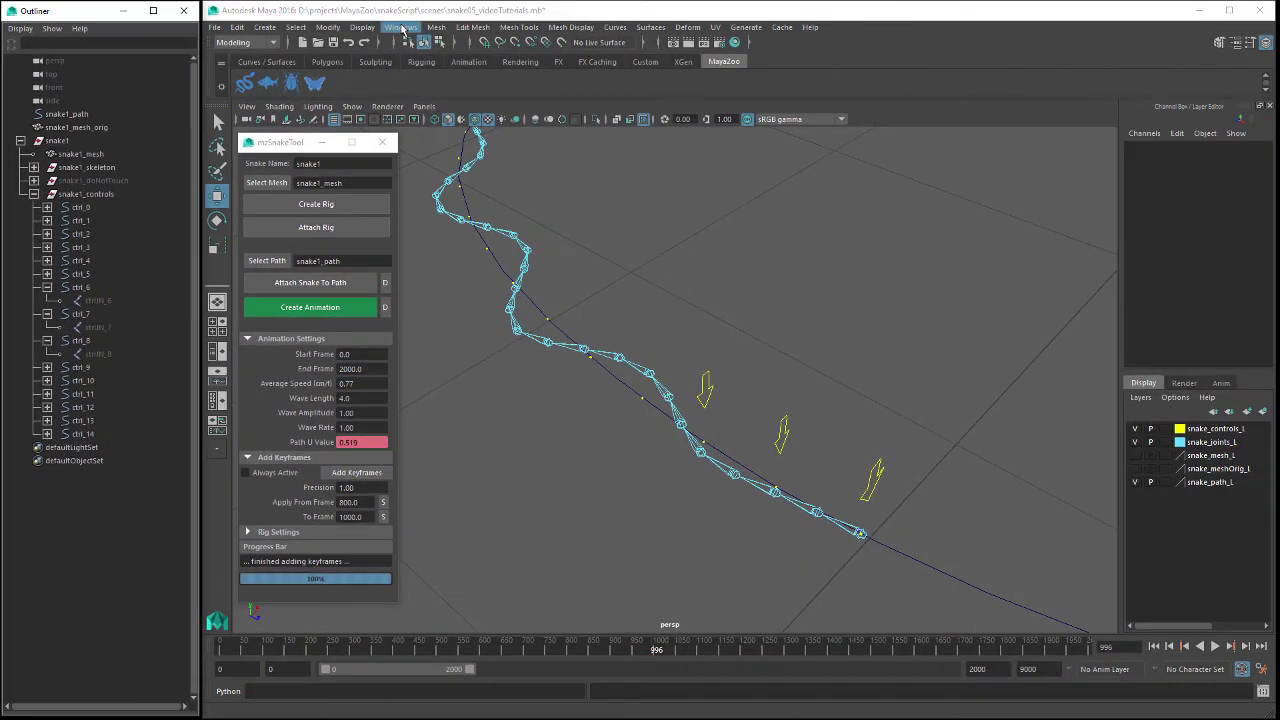
{"action": "left_click", "coordinate": [400, 27]}
Frame ctrlIN_7's Translate Z curve in the Graph Editor and scrub to about frame 885.
{"action": "mouse_move", "coordinate": [415, 62]}
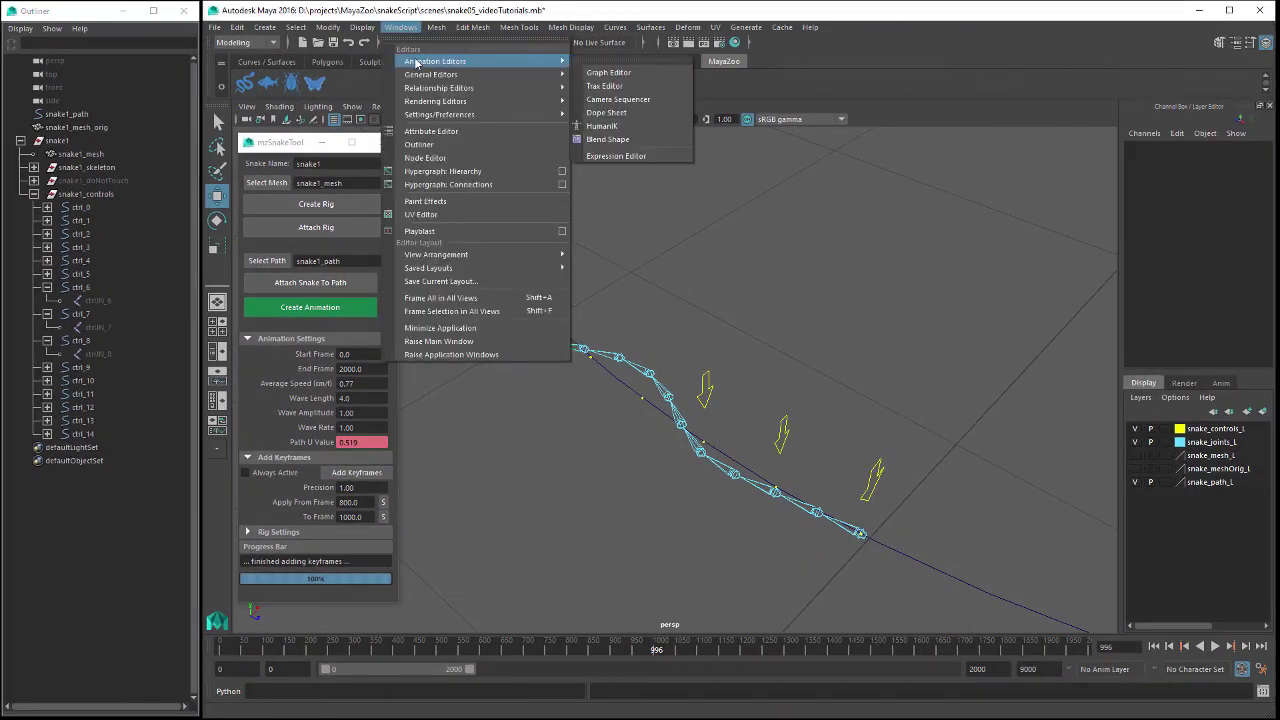
{"action": "left_click", "coordinate": [606, 72]}
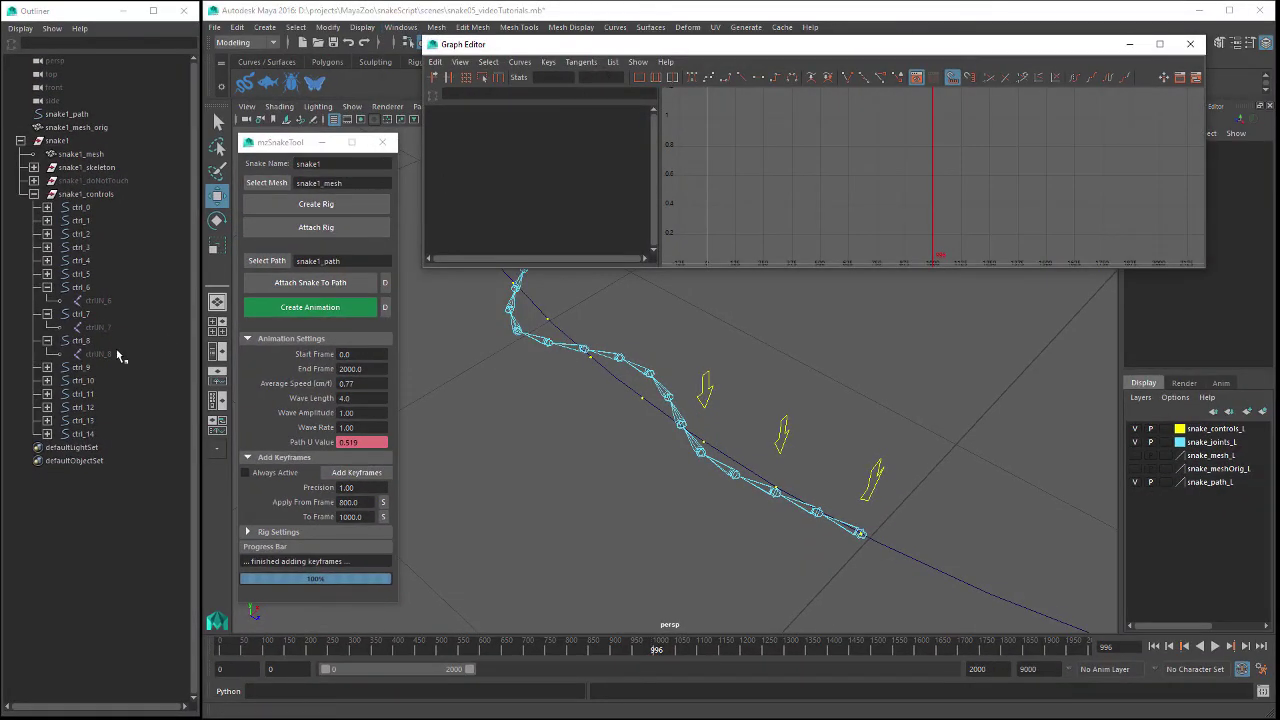
{"action": "left_click", "coordinate": [97, 327]}
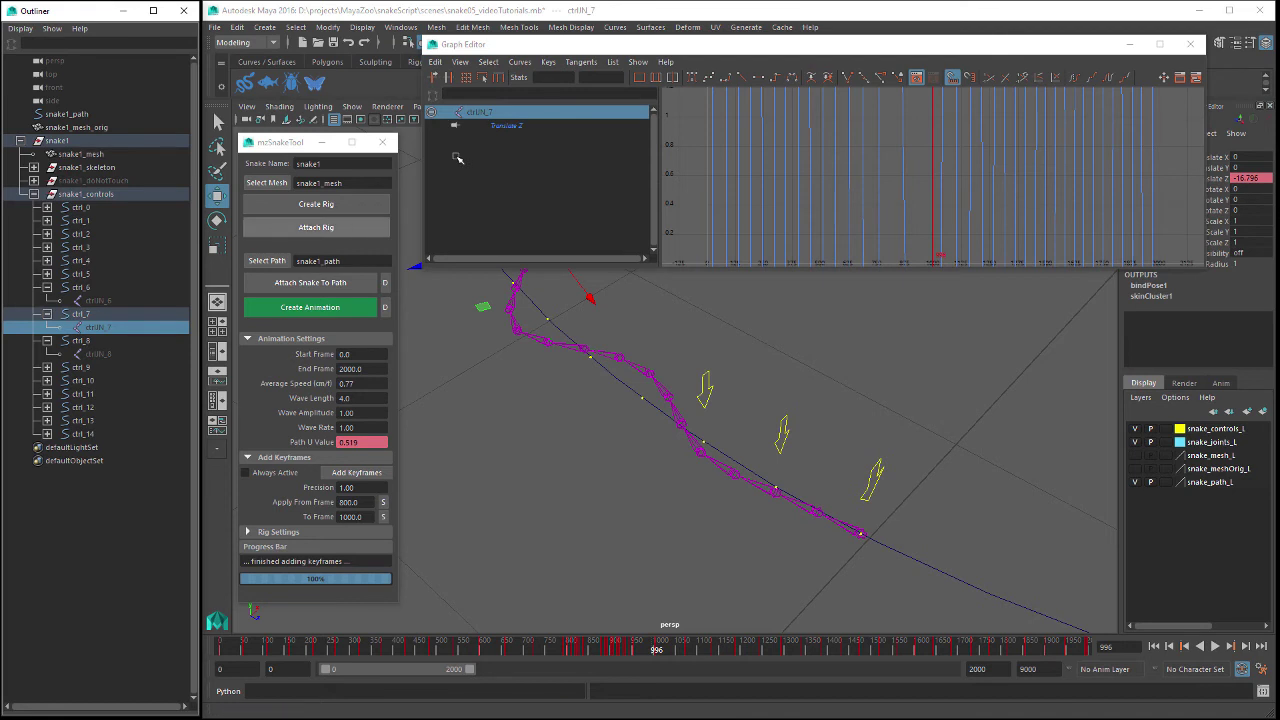
{"action": "left_click", "coordinate": [639, 80]}
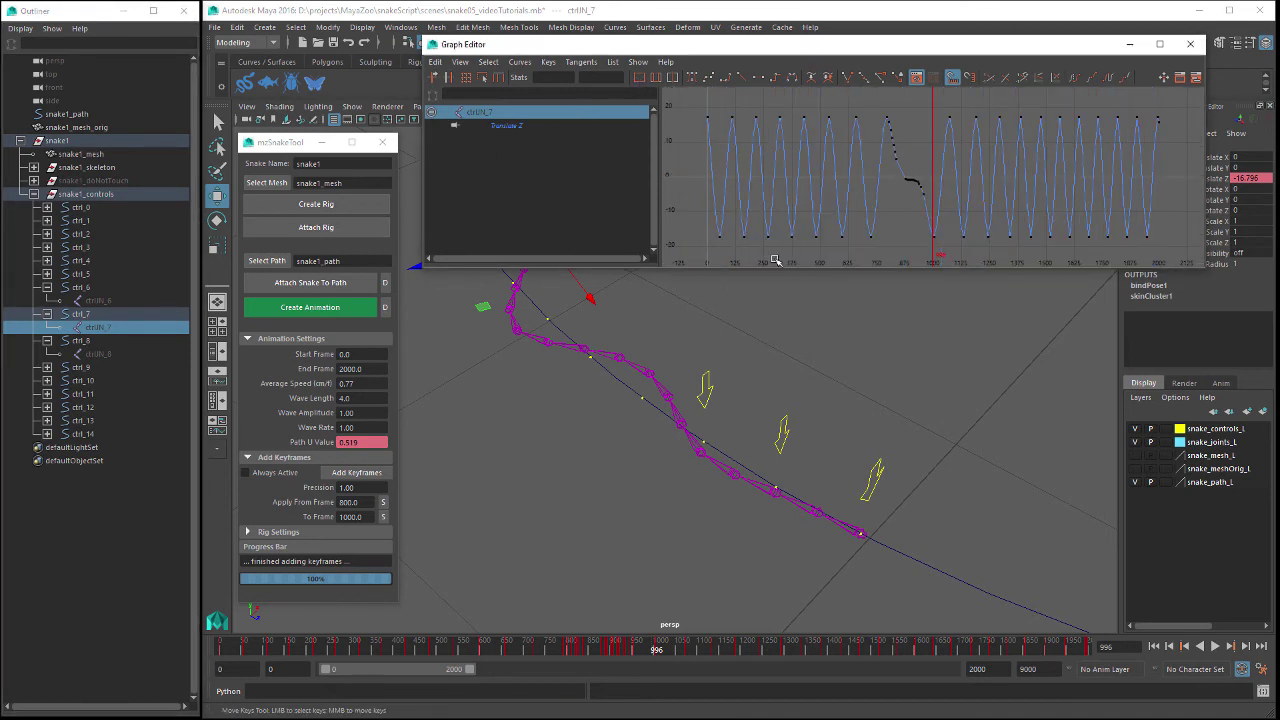
{"action": "left_click_drag", "start_coordinate": [540, 652], "coordinate": [700, 654]}
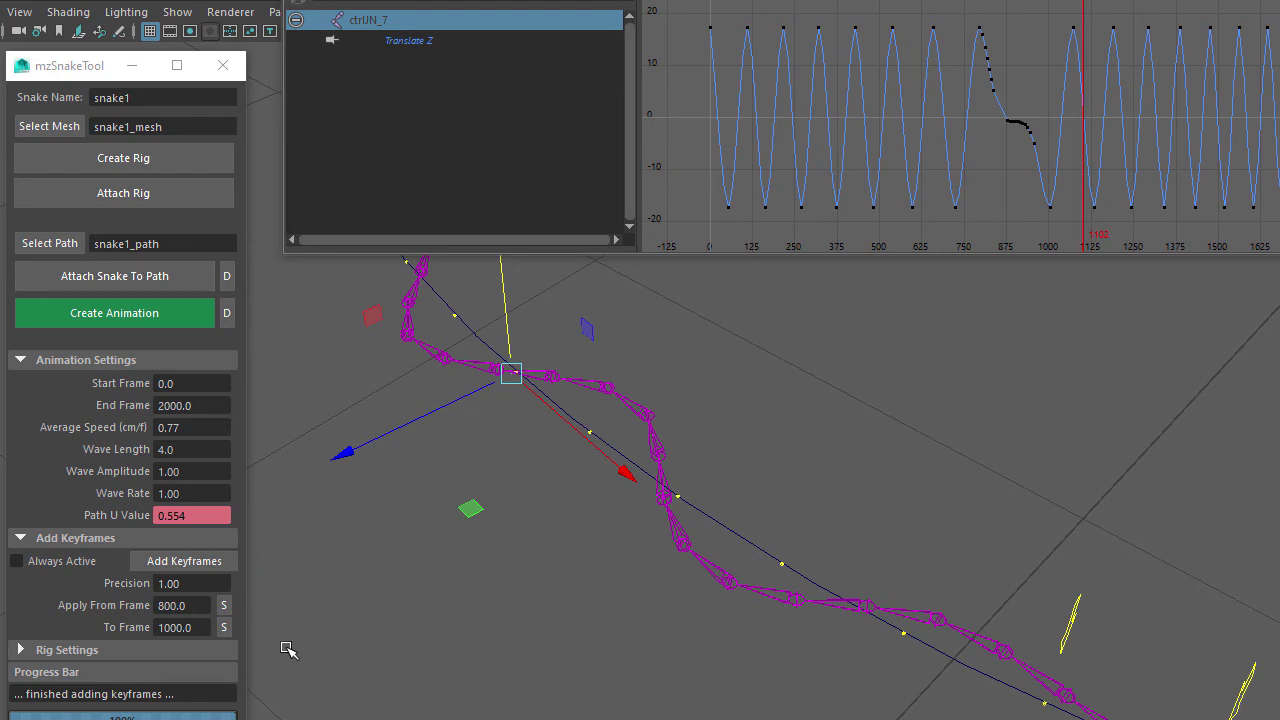
Set keyframe precision to 5 and add keyframes.
{"action": "left_click", "coordinate": [206, 584]}
{"action": "type", "text": "5"}
{"action": "key", "text": "Tab"}
{"action": "left_click", "coordinate": [173, 562]}
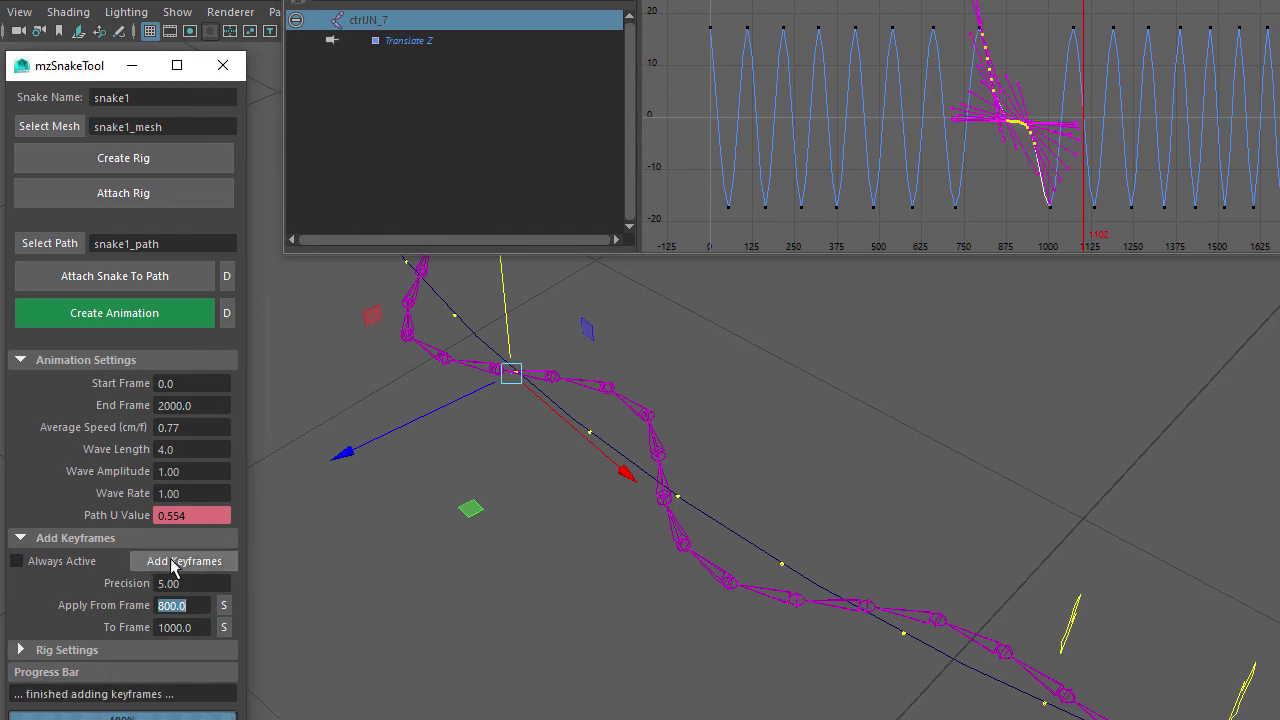
Delete the snake's keys, recreate the base animation, and re-add the frame 800–1000 keyframes.
{"action": "left_click", "coordinate": [227, 316]}
{"action": "left_click", "coordinate": [155, 318]}
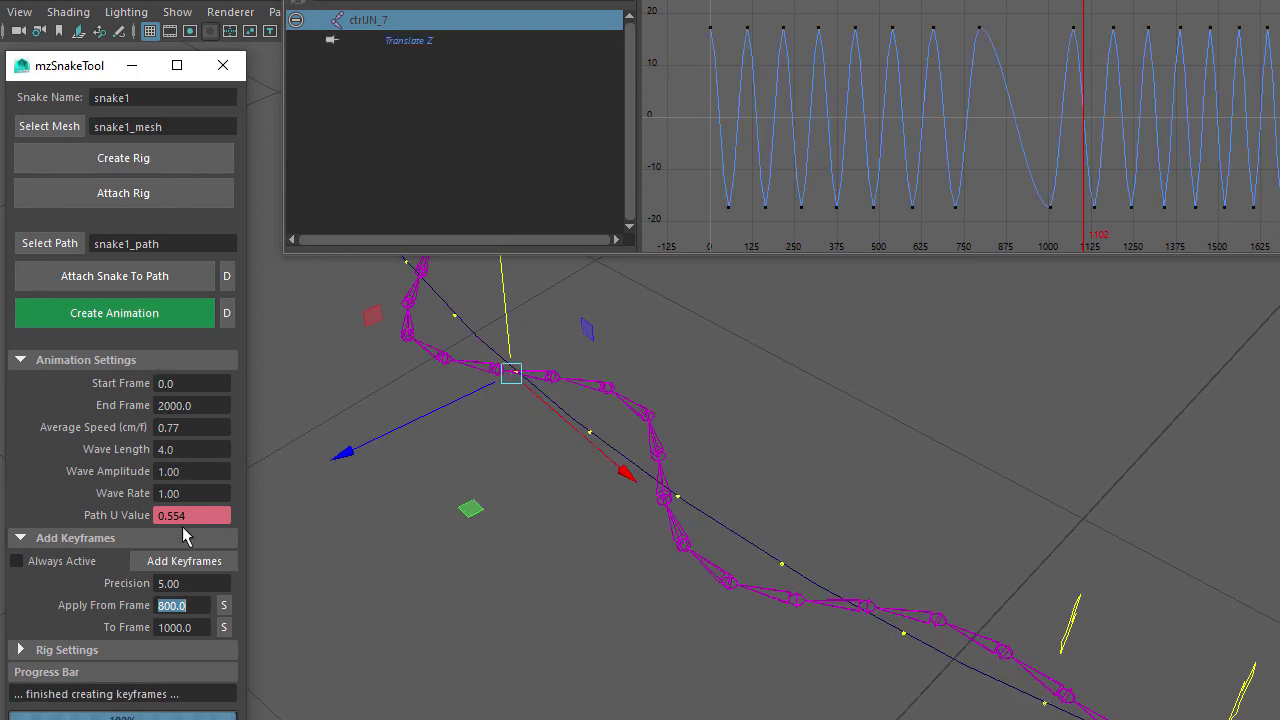
{"action": "left_click", "coordinate": [180, 566]}
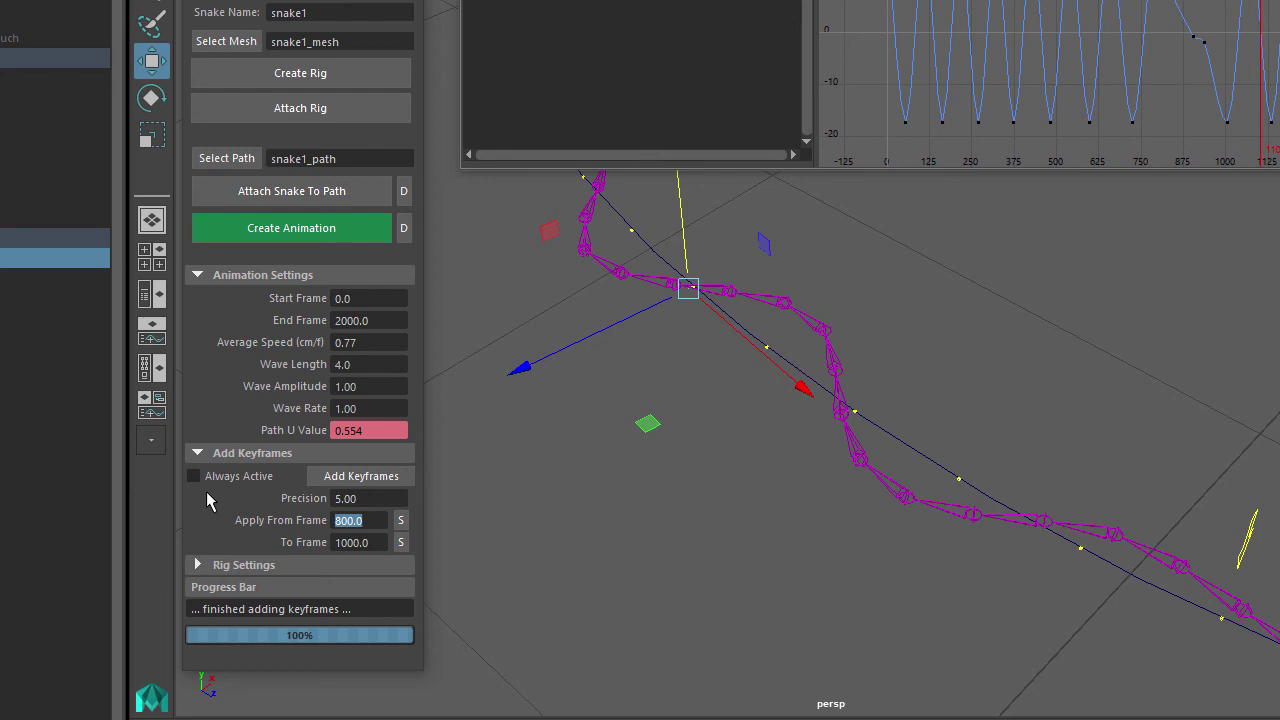
Turn on Always Active, re-add keyframes at precision 1, and refresh ctrlIN_7's curve display.
{"action": "left_click", "coordinate": [194, 477]}
{"action": "double_click", "coordinate": [346, 498]}
{"action": "type", "text": "1"}
{"action": "key", "text": "Tab"}
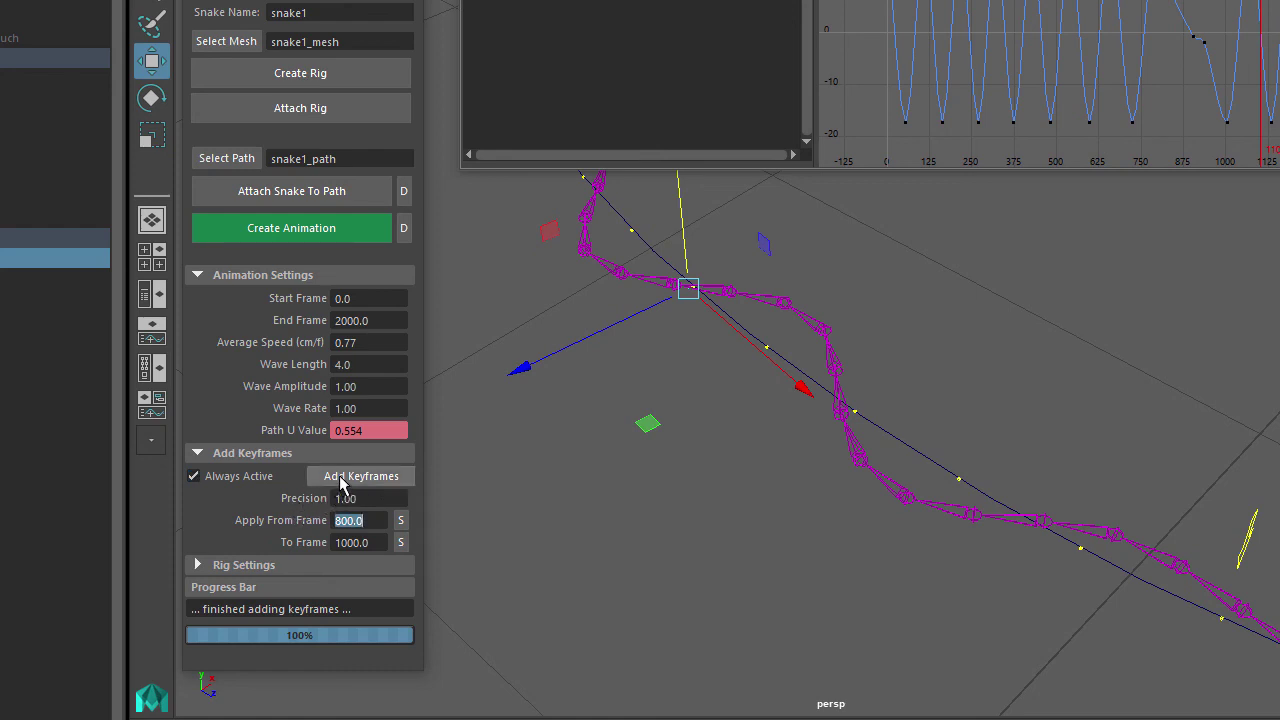
{"action": "left_click", "coordinate": [341, 481]}
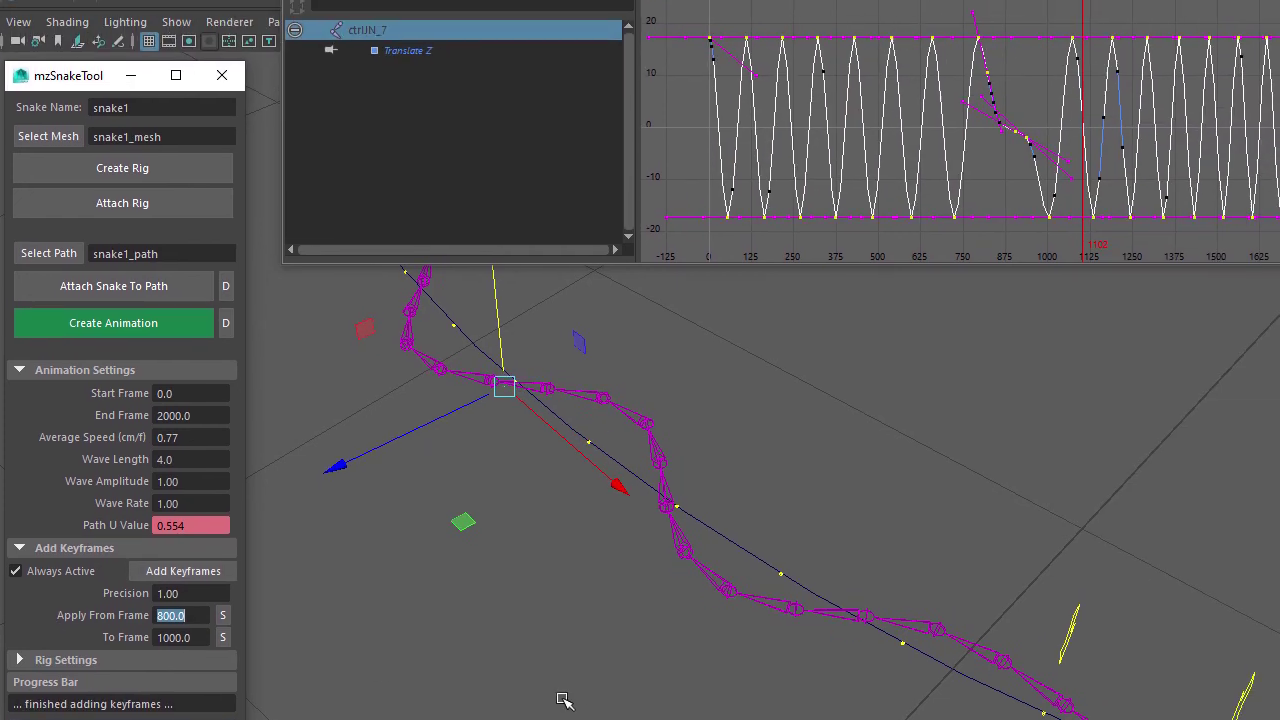
{"action": "left_click", "coordinate": [563, 700]}
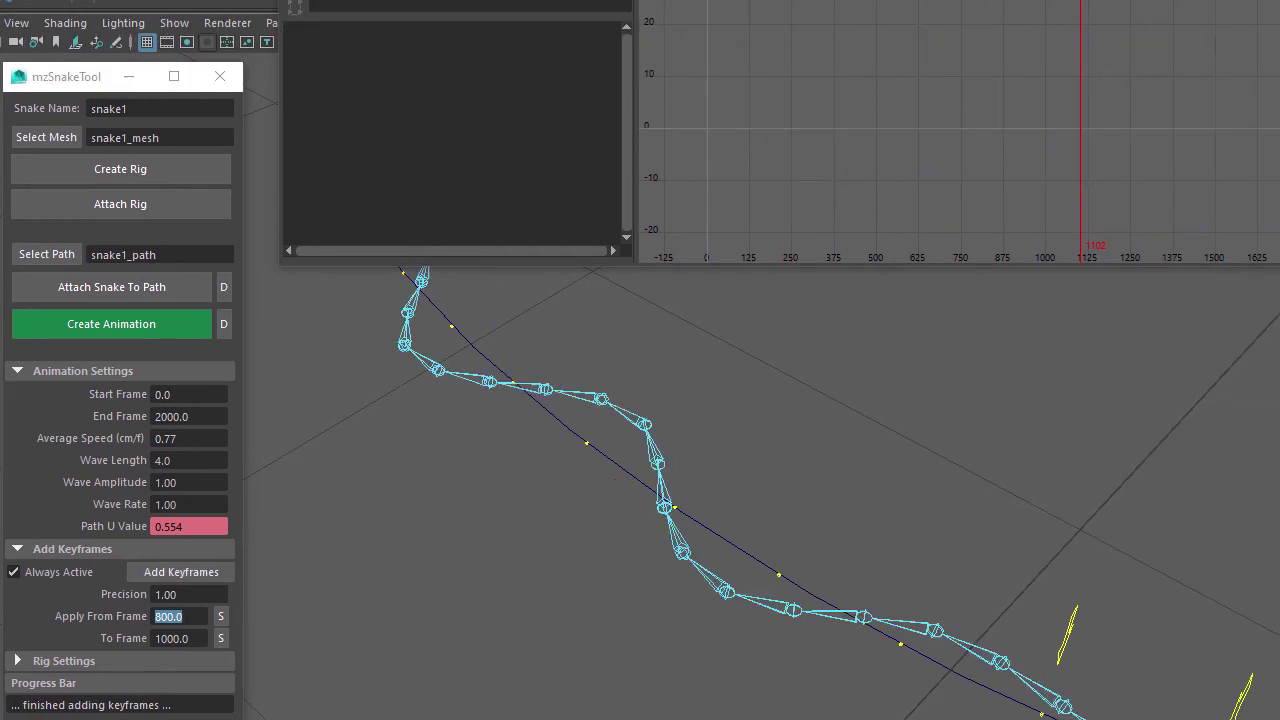
{"action": "key", "text": "ctrl+z"}
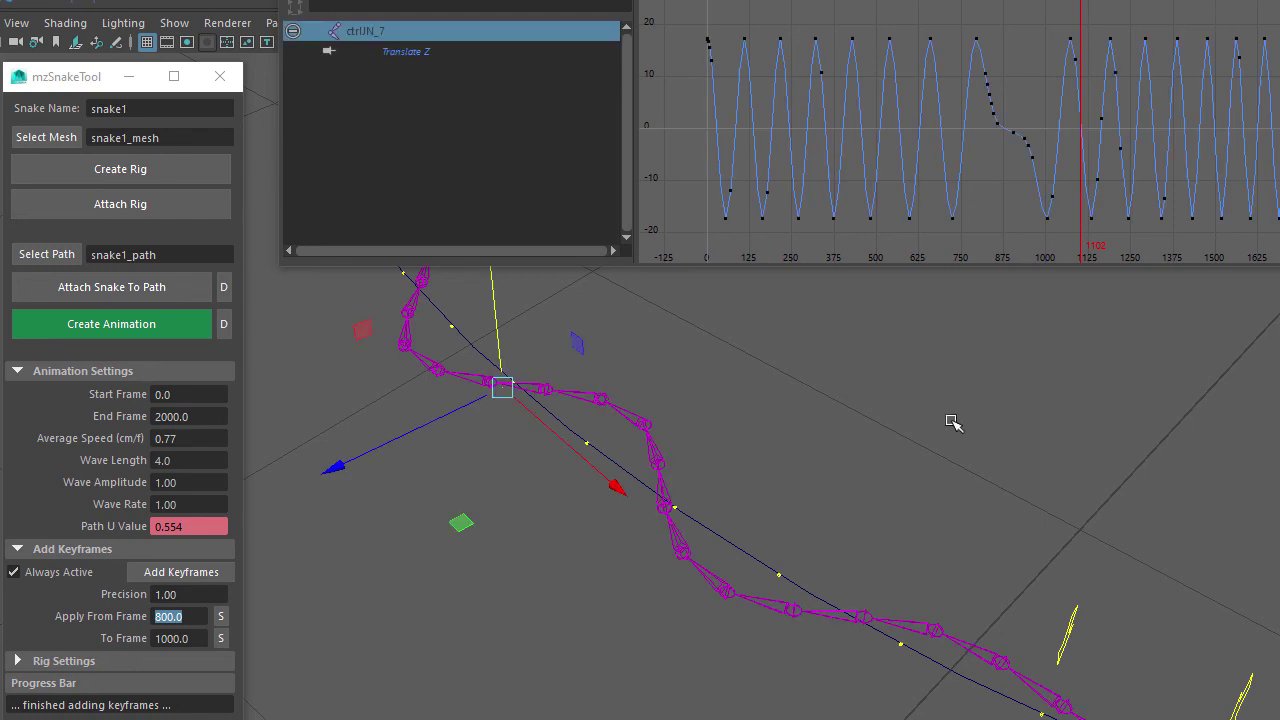